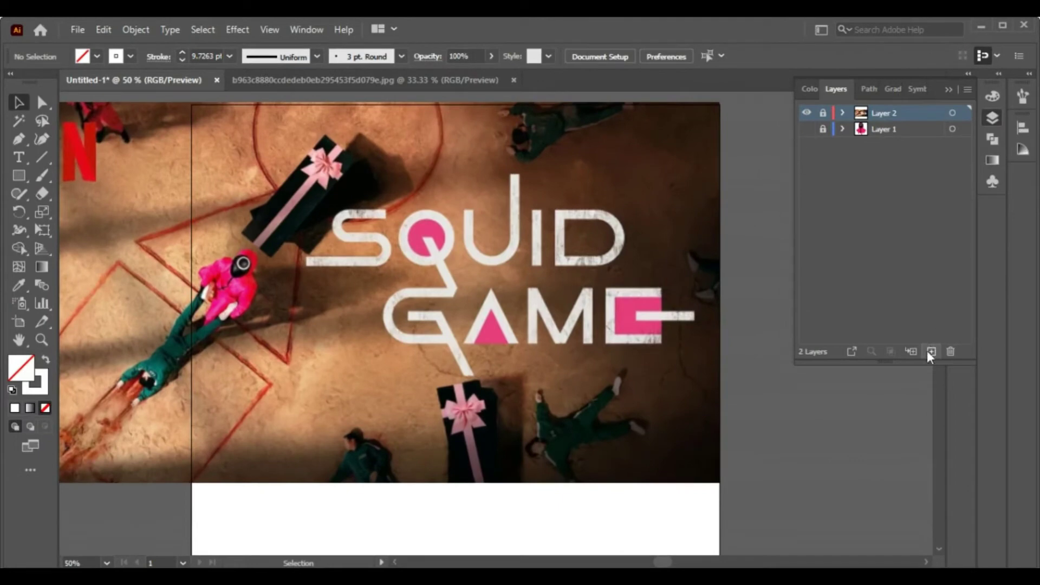
# Add an empty third layer above the Squid Game poster and zoom to 100% on SQUID
pyautogui.click(930, 351)
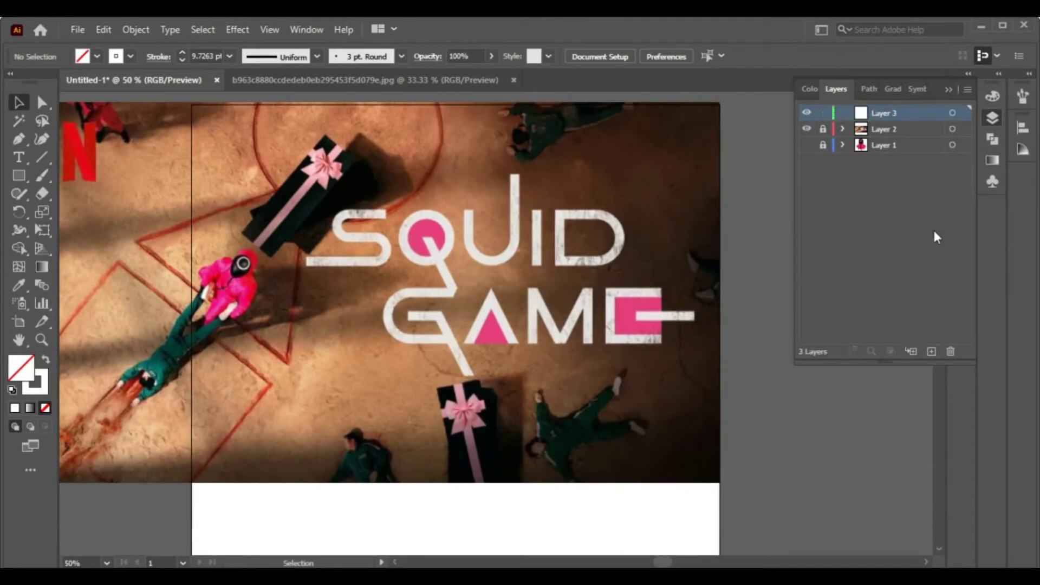
pyautogui.click(949, 89)
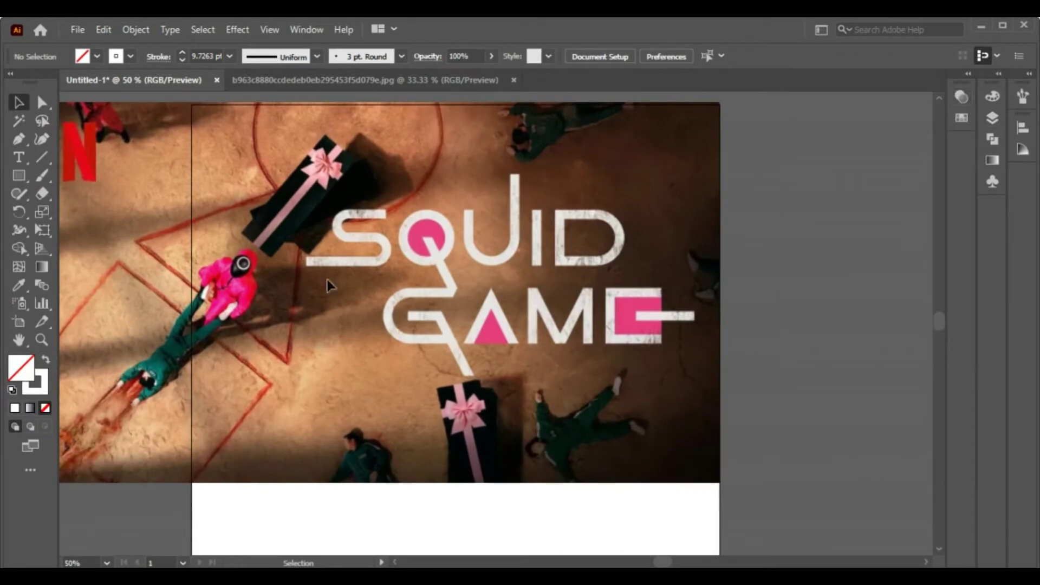
pyautogui.click(45, 337)
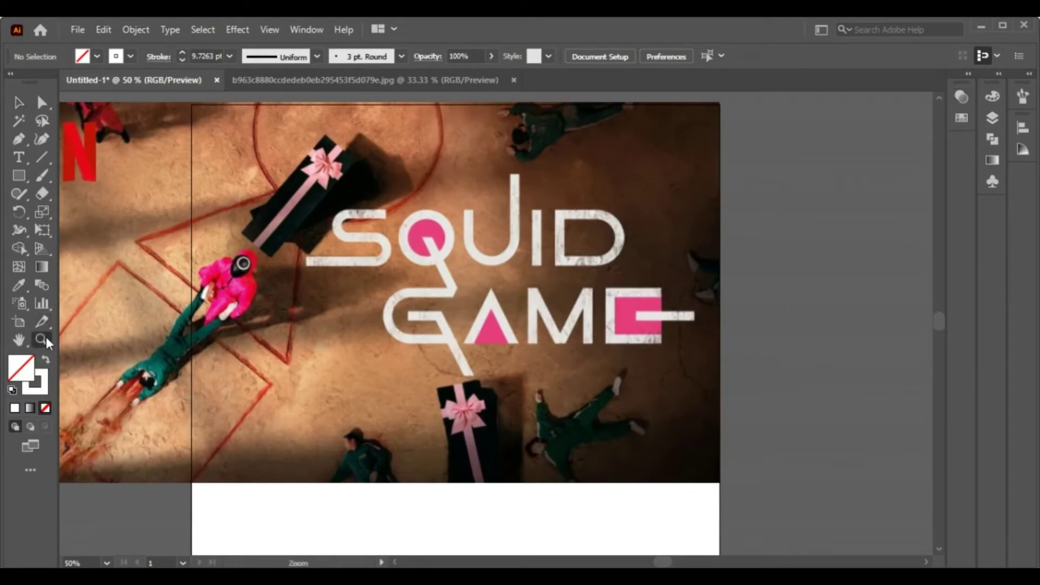
pyautogui.click(455, 248)
pyautogui.click(455, 244)
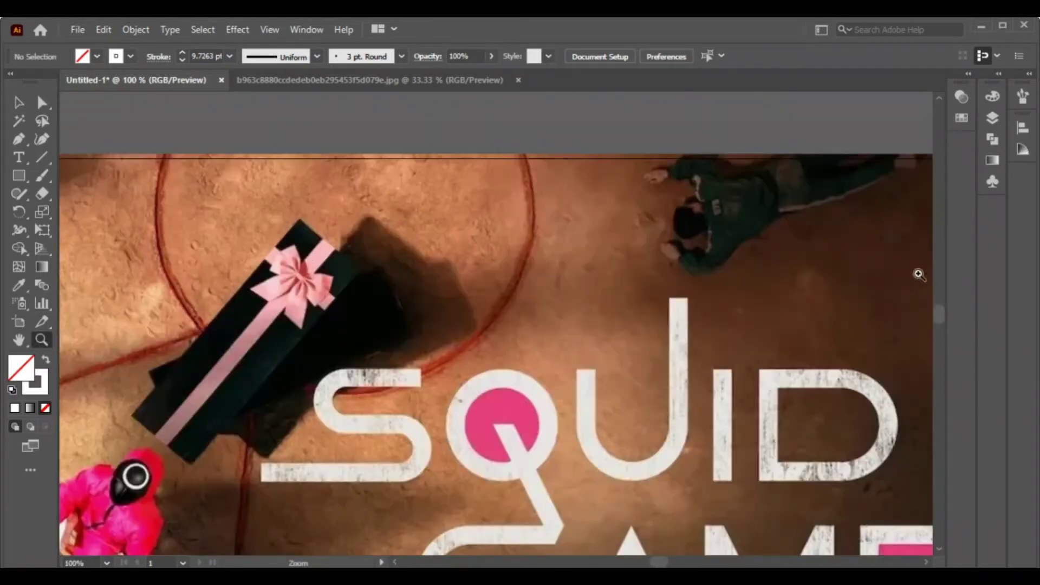
pyautogui.moveTo(937, 305); pyautogui.dragTo(940, 313)
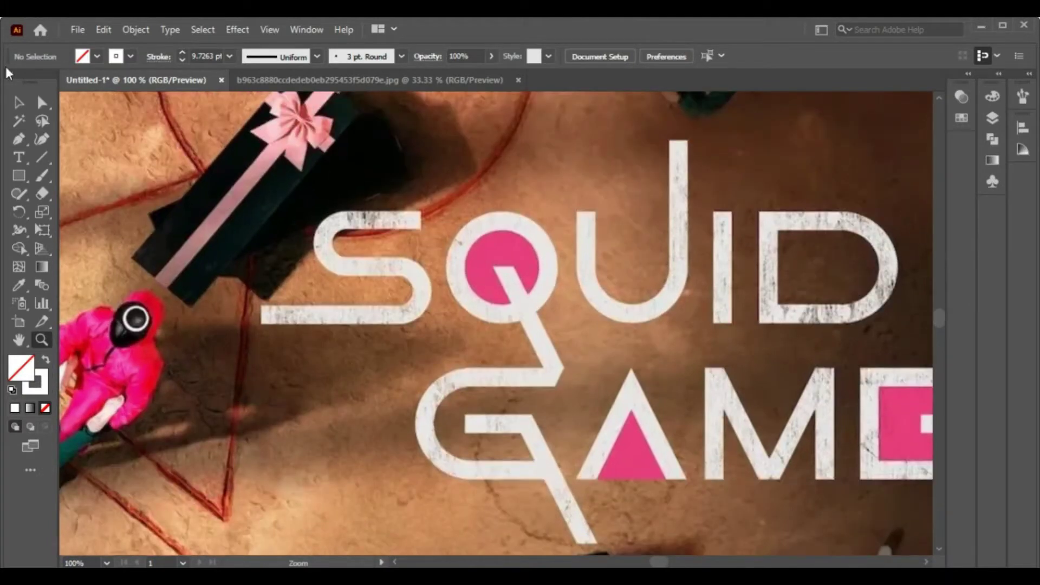
# Start the S outline with the Pen tool across its top, left side, middle and lower bars
pyautogui.click(18, 139)
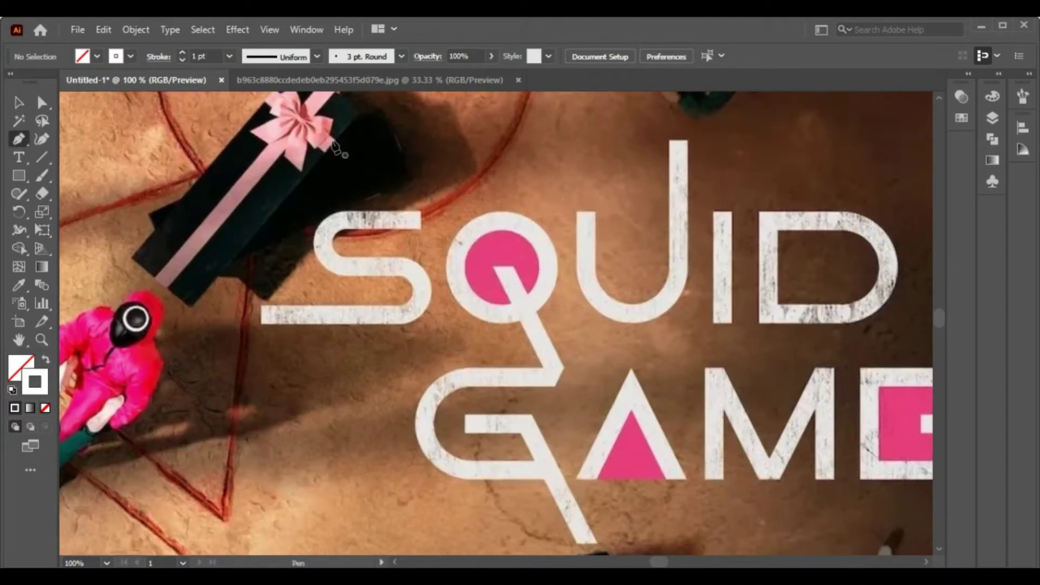
pyautogui.click(422, 213)
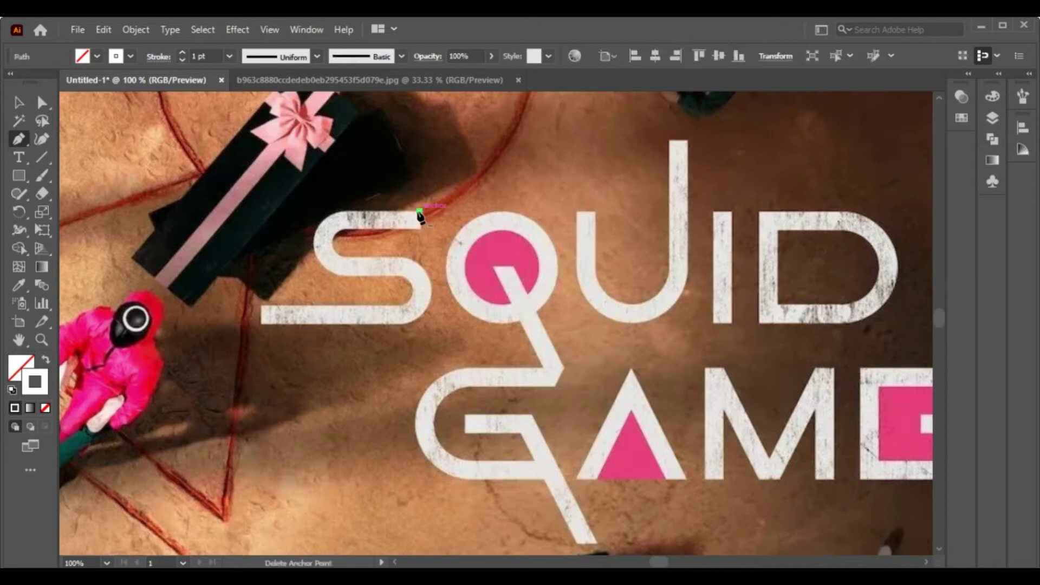
pyautogui.click(313, 212)
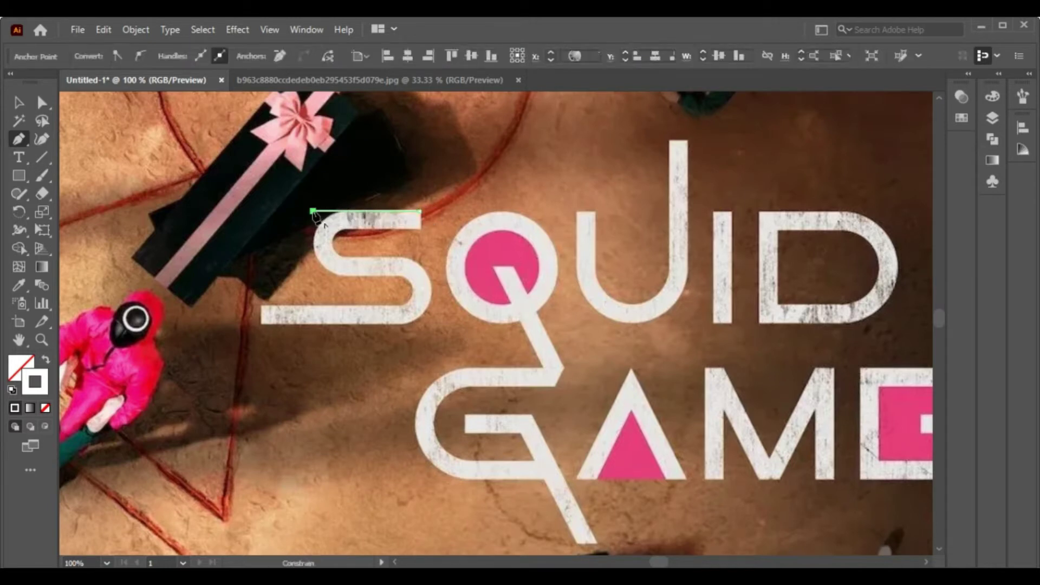
pyautogui.click(314, 278)
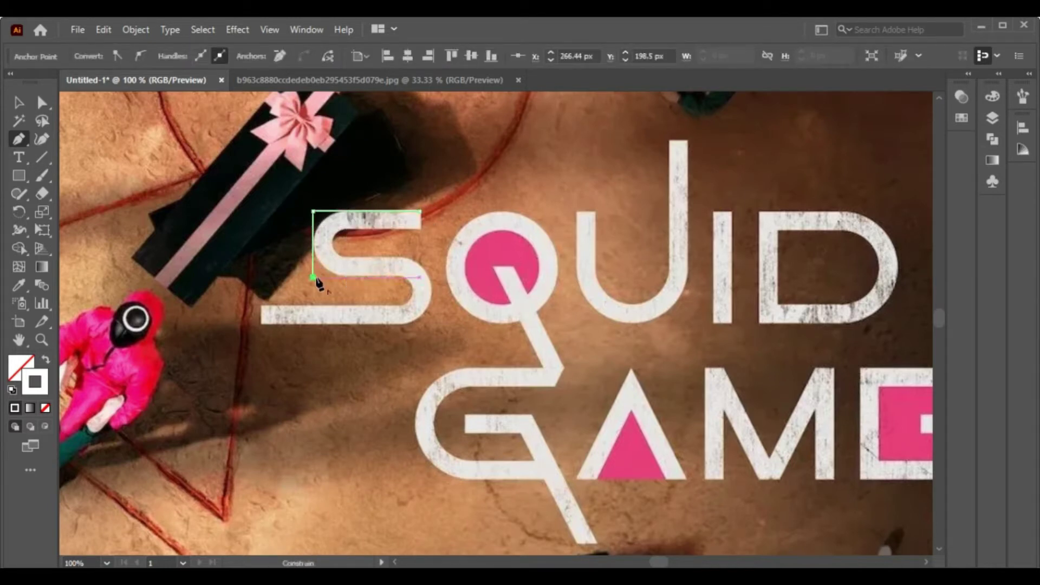
pyautogui.click(400, 277)
pyautogui.click(401, 306)
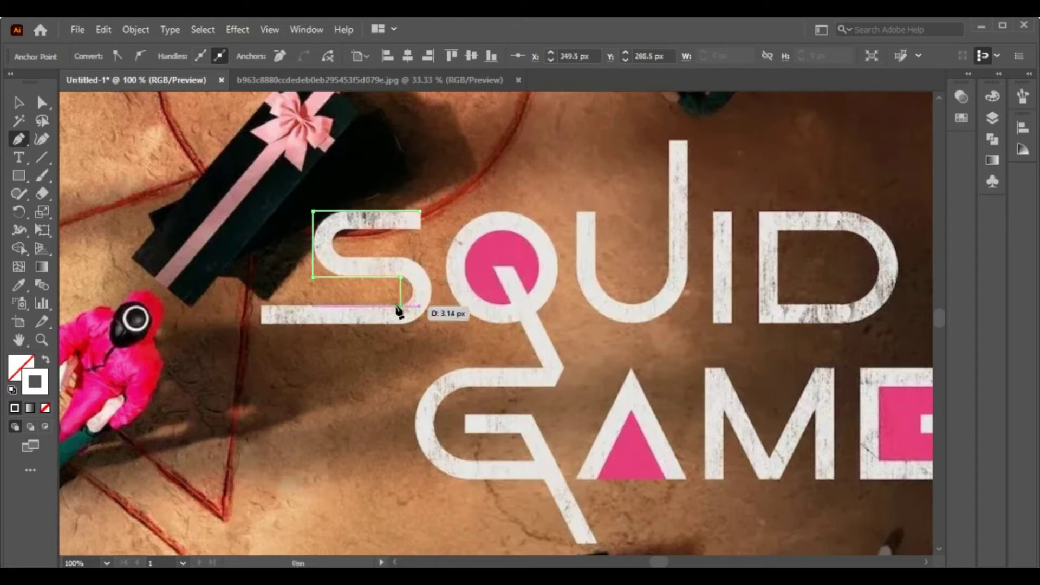
pyautogui.click(260, 306)
# Trace the S's bottom, outer right side and inner edges, closing on the starting anchor
pyautogui.click(260, 325)
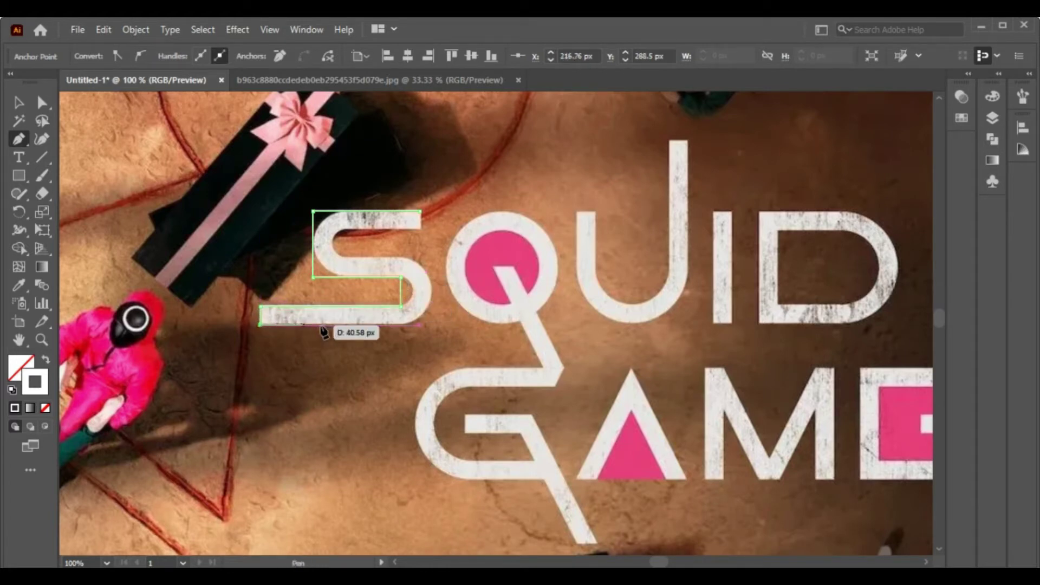
pyautogui.click(432, 325)
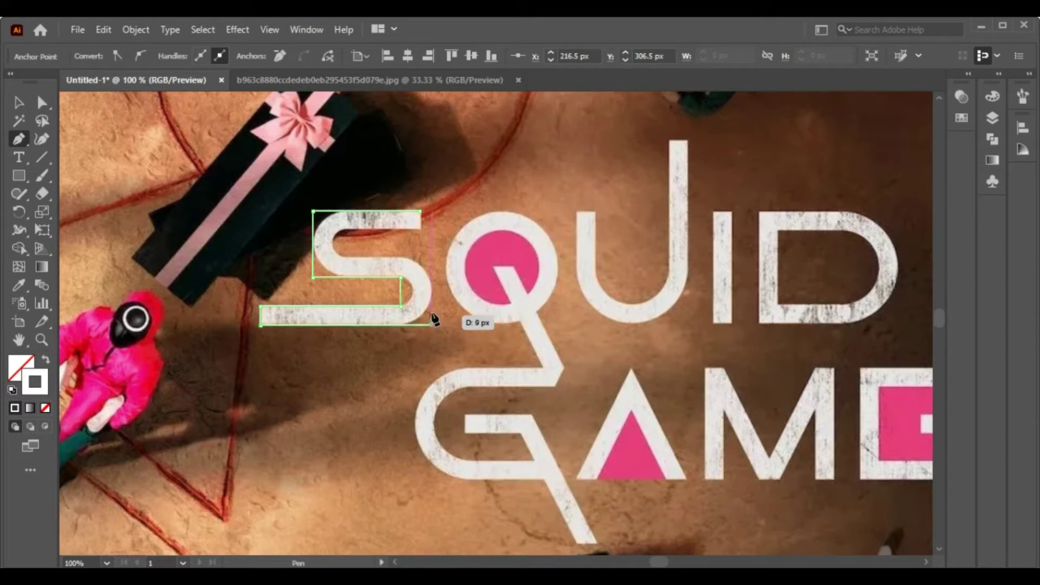
pyautogui.click(432, 259)
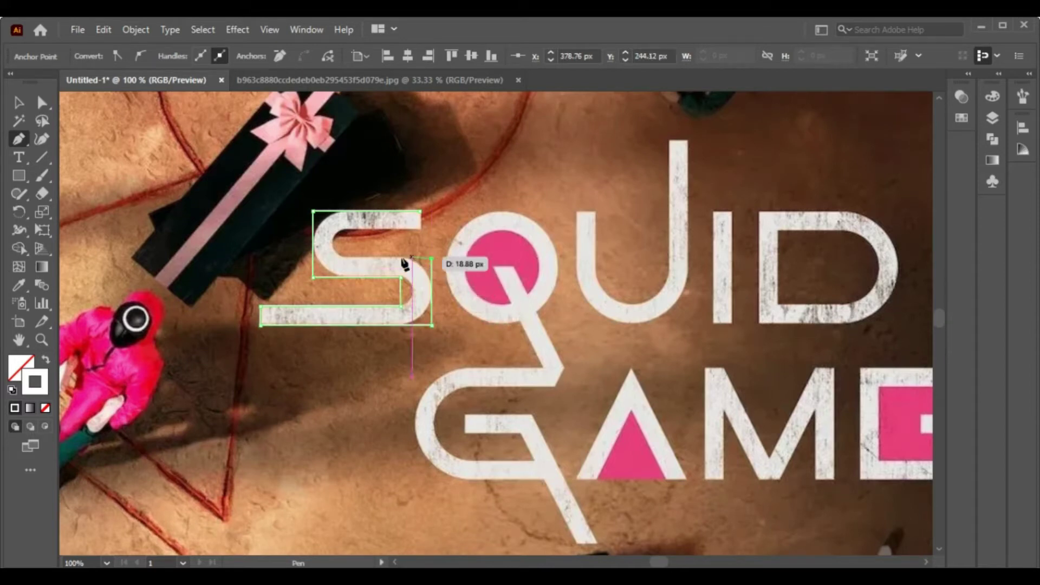
pyautogui.click(345, 259)
pyautogui.click(346, 229)
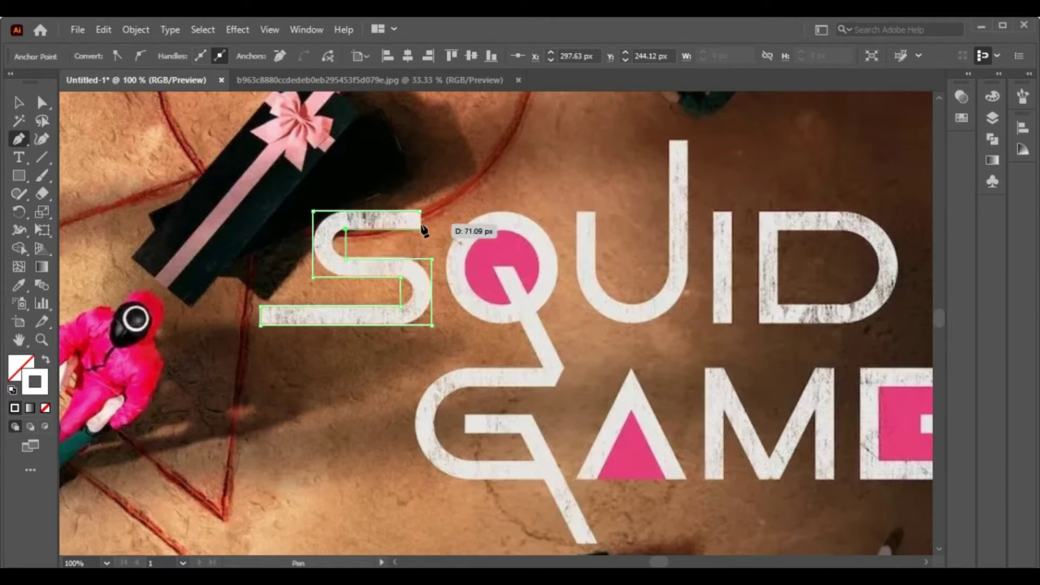
pyautogui.click(421, 228)
pyautogui.click(421, 211)
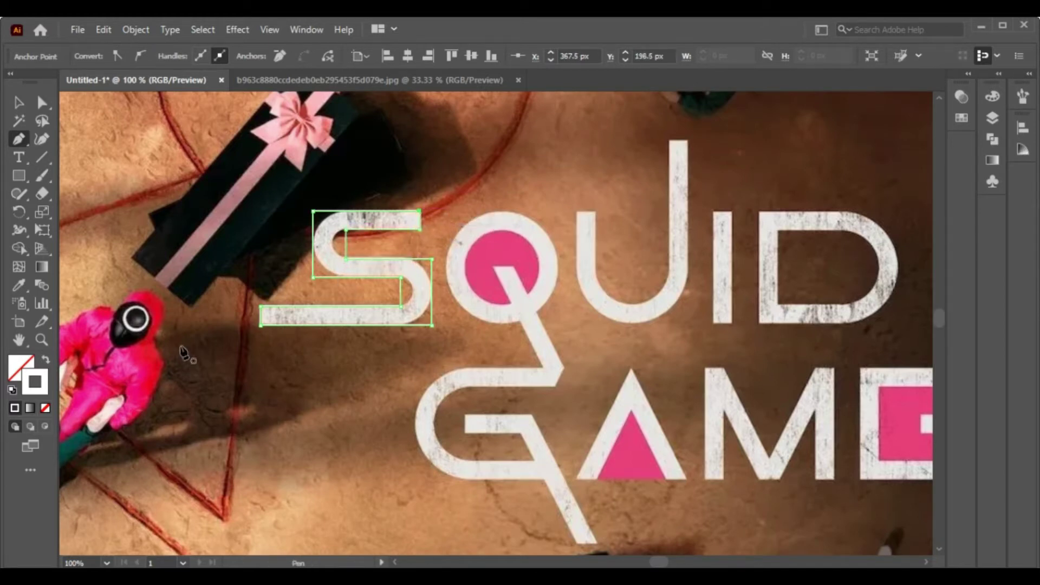
# Set the S outline's stroke colour to red E21414
pyautogui.doubleClick(47, 384)
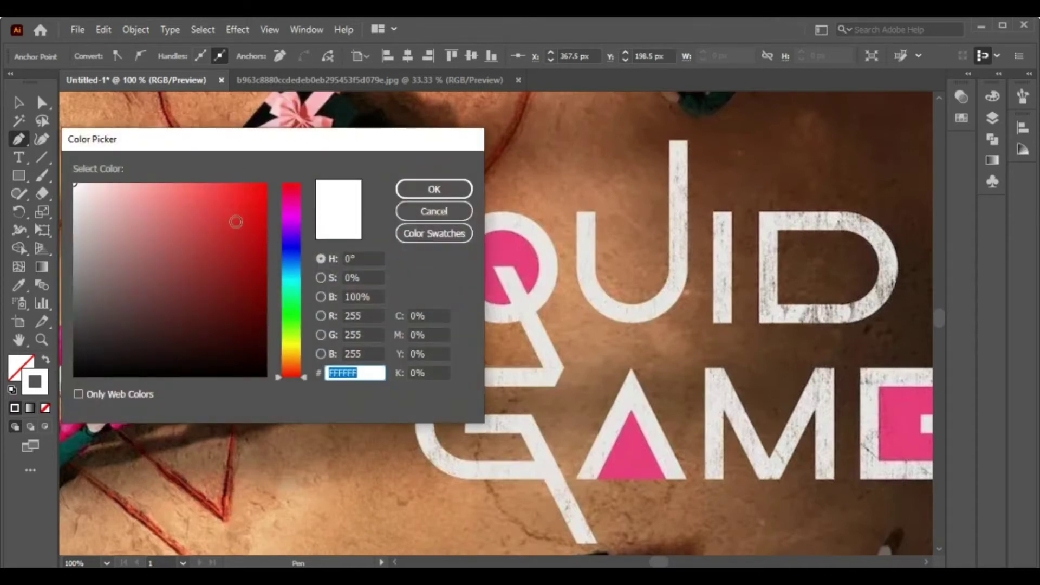
pyautogui.write('E21414')
pyautogui.click(410, 192)
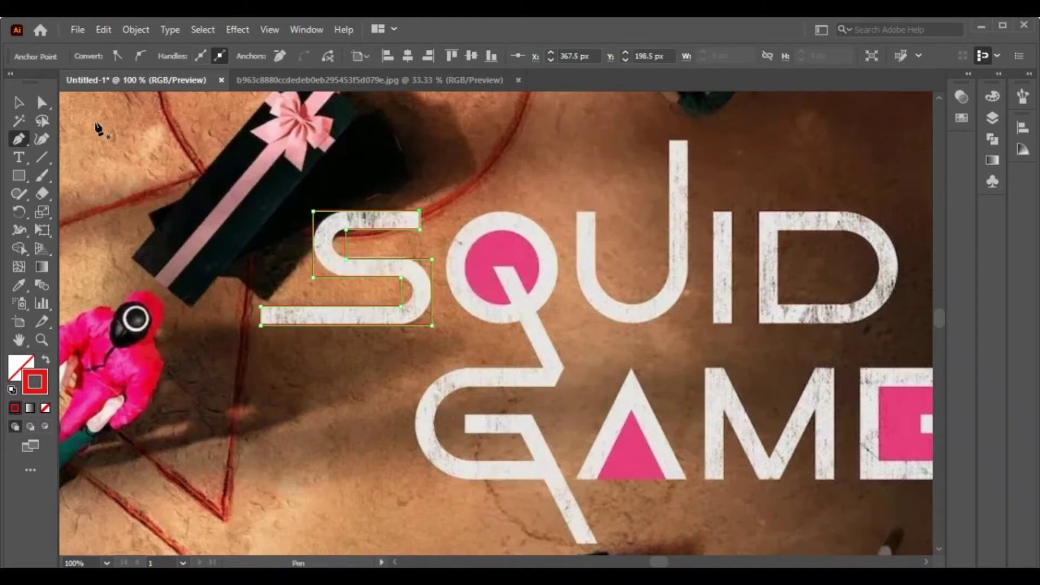
# Round the S's corners with live-corner widgets and reshape its lower-right bend
pyautogui.click(46, 104)
pyautogui.click(205, 179)
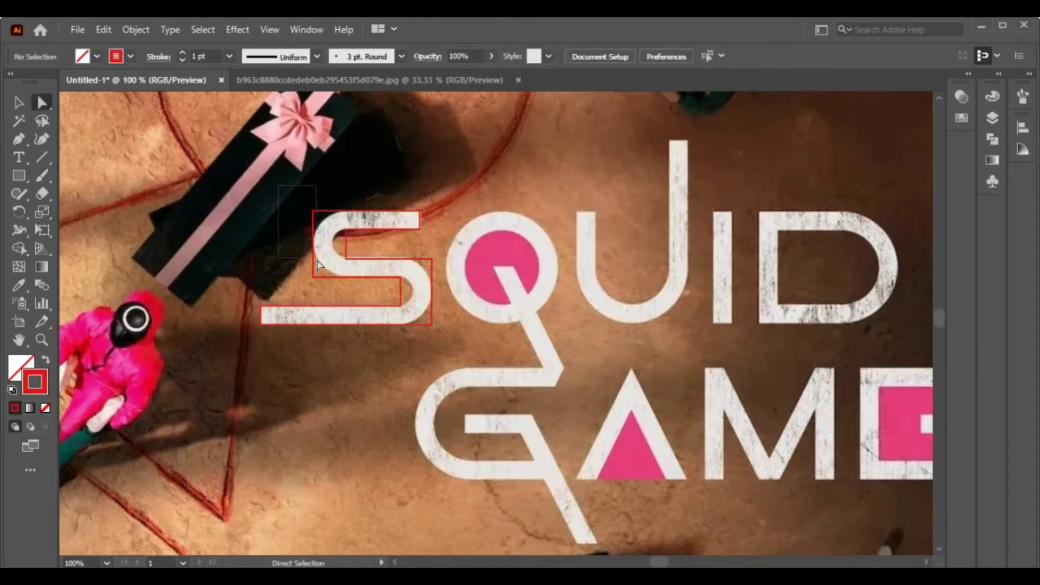
pyautogui.moveTo(320, 265); pyautogui.dragTo(330, 287)
pyautogui.moveTo(325, 220); pyautogui.dragTo(380, 228)
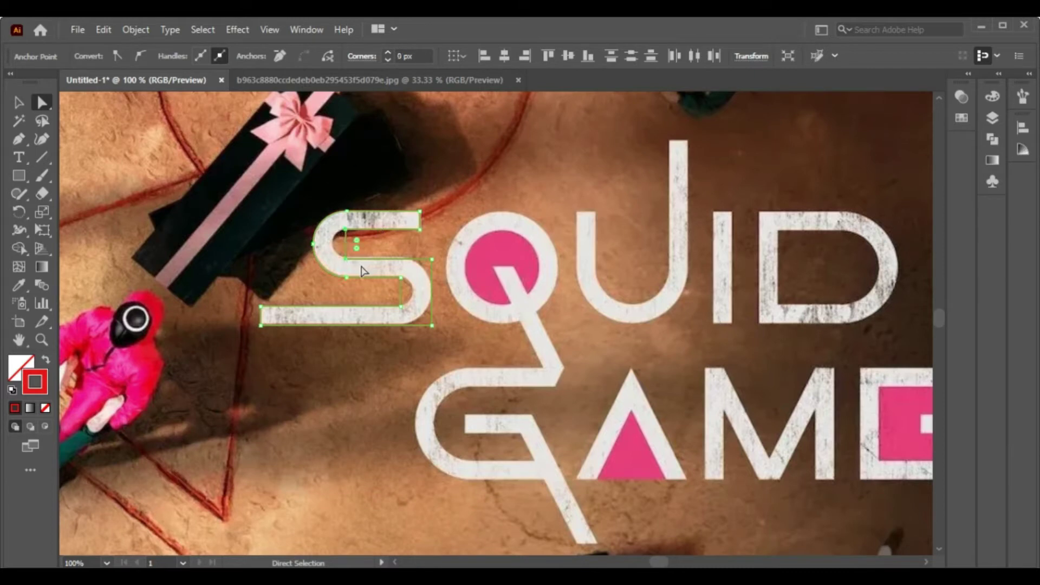
pyautogui.moveTo(359, 244); pyautogui.dragTo(342, 249)
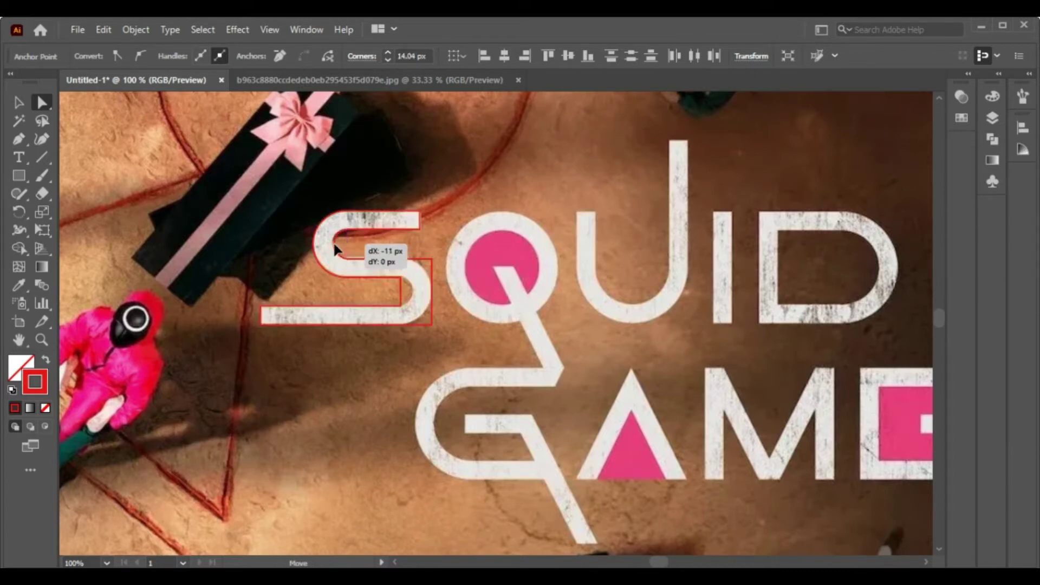
pyautogui.moveTo(334, 245); pyautogui.dragTo(333, 245)
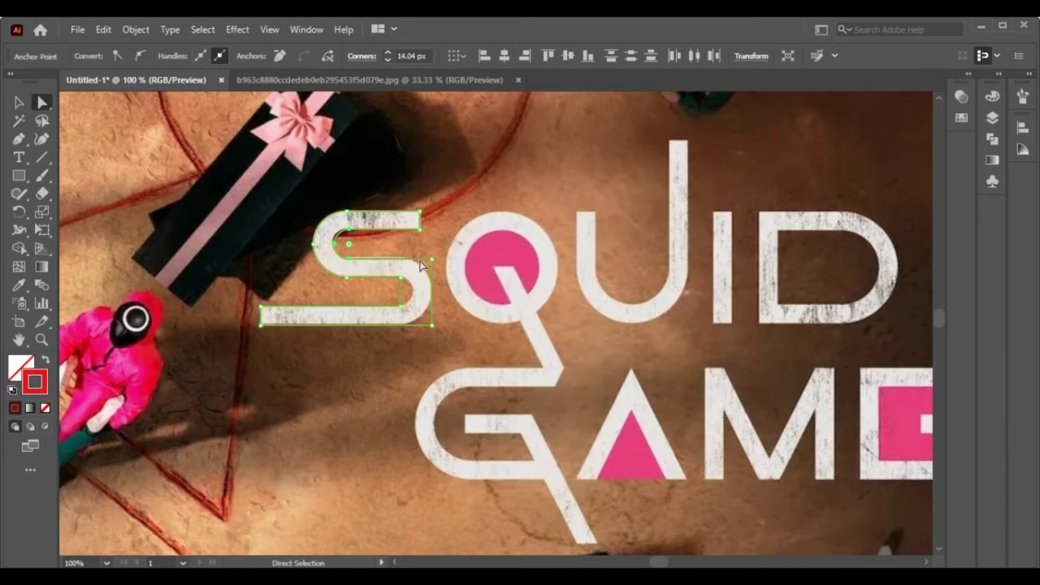
pyautogui.click(398, 292)
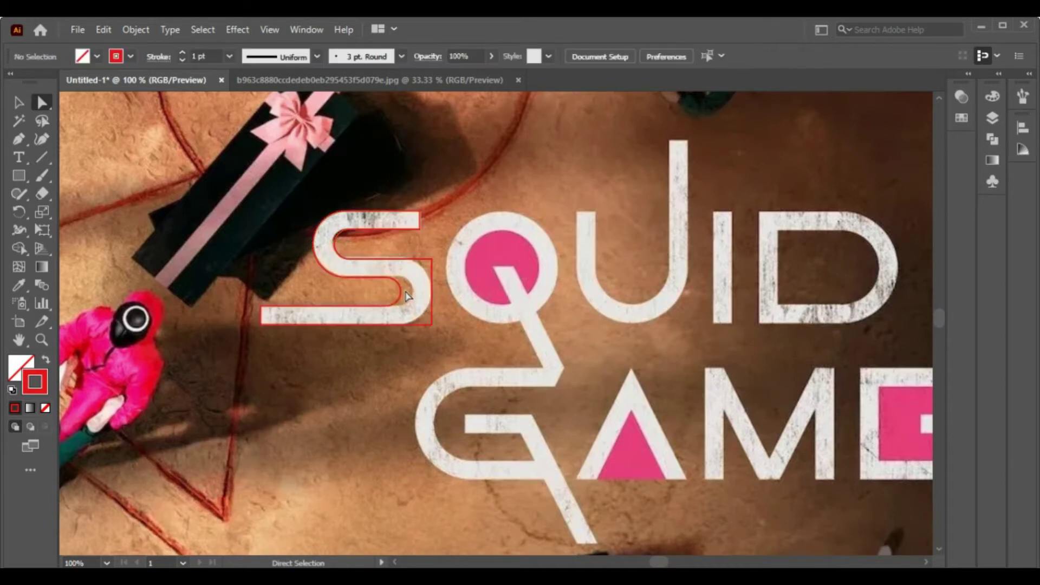
pyautogui.click(389, 286)
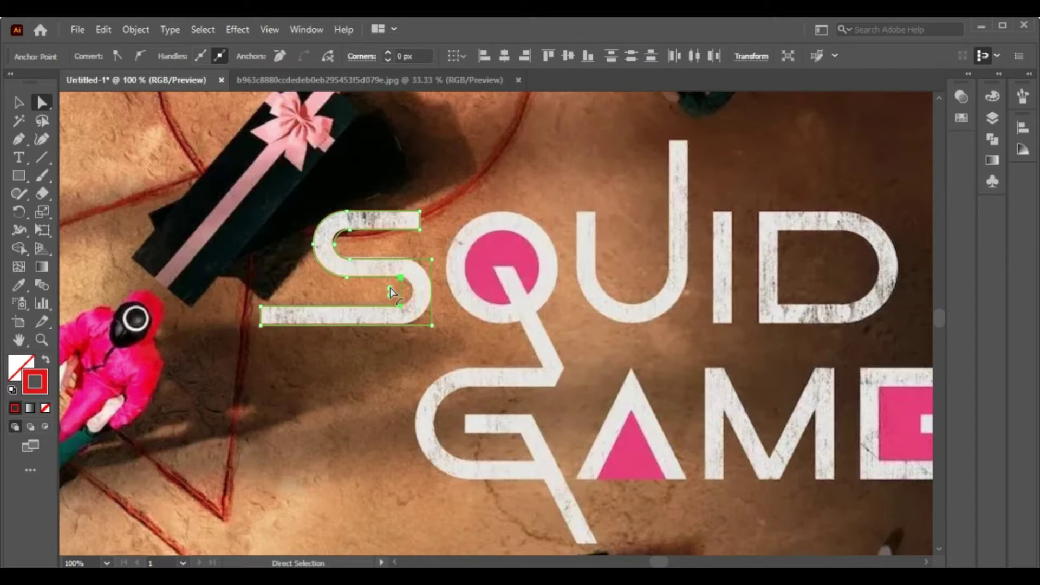
pyautogui.moveTo(406, 296); pyautogui.dragTo(362, 265)
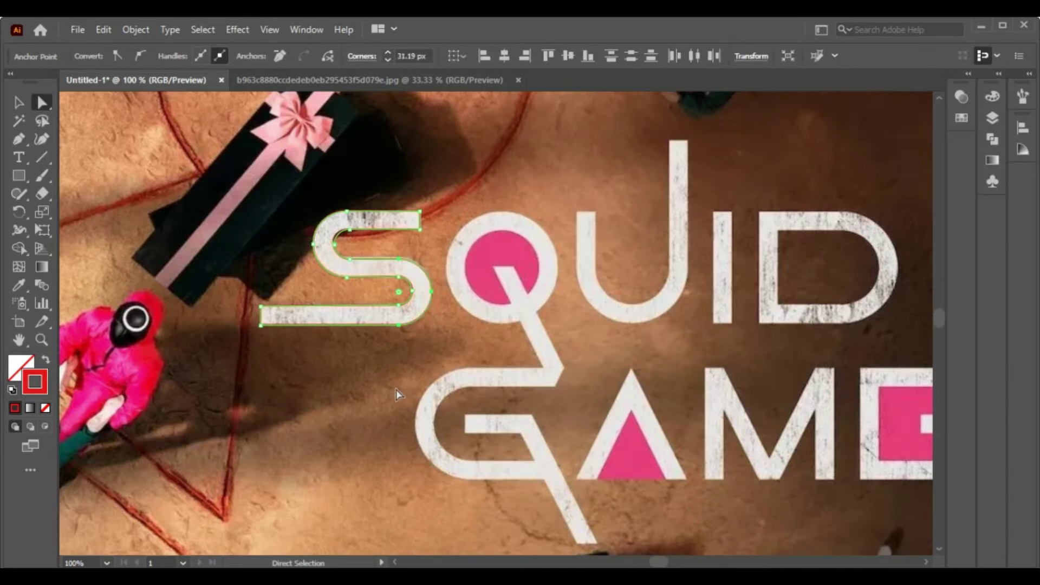
# Draw a circle from the Q's centre and fit it to the outer ring, about 105×105 px
pyautogui.press('l')
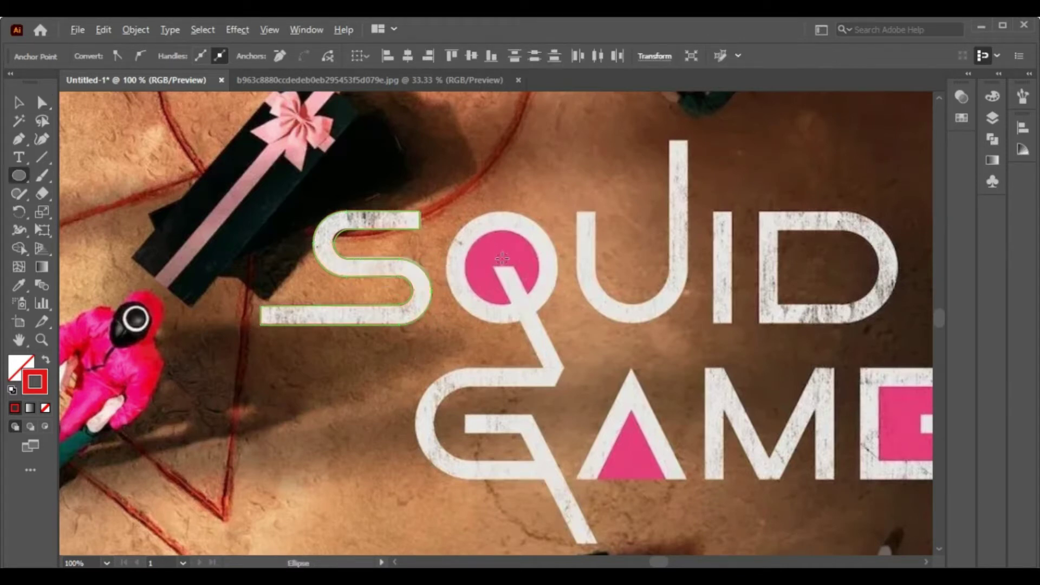
pyautogui.moveTo(502, 259); pyautogui.dragTo(552, 324)
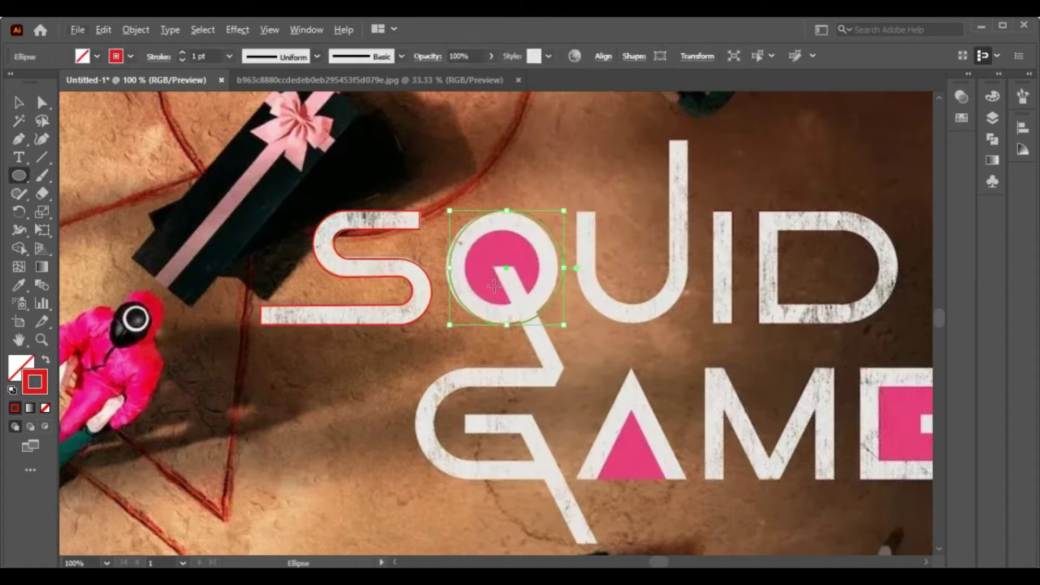
pyautogui.moveTo(506, 266); pyautogui.dragTo(499, 265)
pyautogui.moveTo(443, 208); pyautogui.dragTo(449, 211)
pyautogui.moveTo(501, 266); pyautogui.dragTo(501, 266)
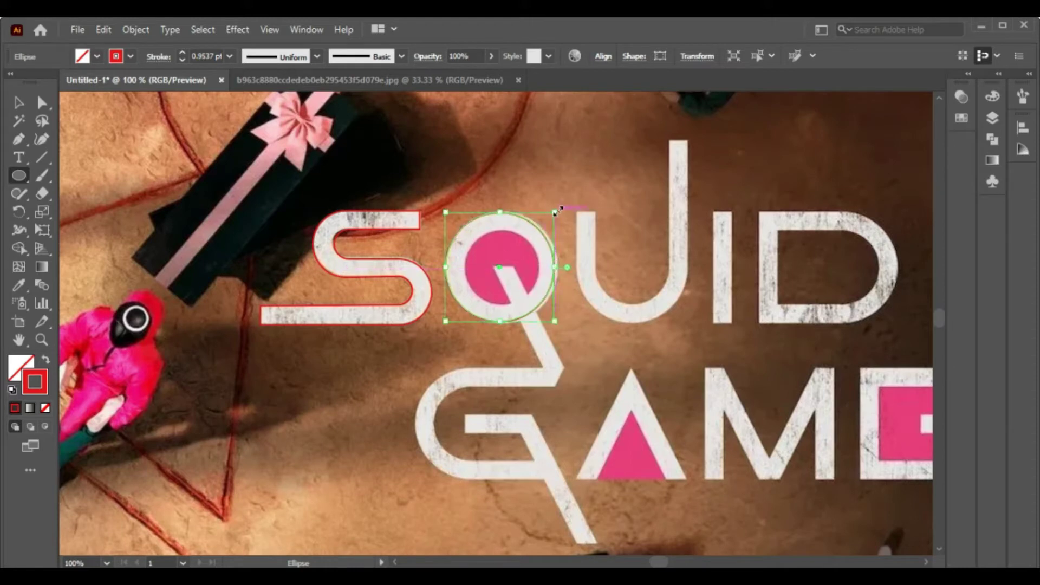
pyautogui.moveTo(554, 211); pyautogui.dragTo(557, 209)
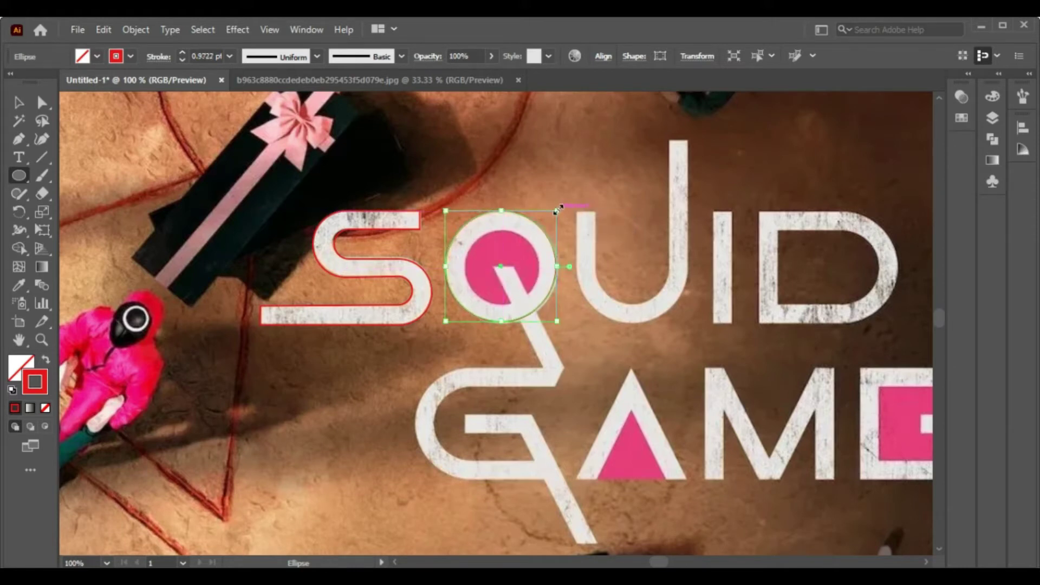
pyautogui.moveTo(556, 321); pyautogui.dragTo(557, 322)
# Paste a copy of the circle in place and scale it down onto the Q's inner disc
pyautogui.click(132, 30)
pyautogui.moveTo(103, 29)
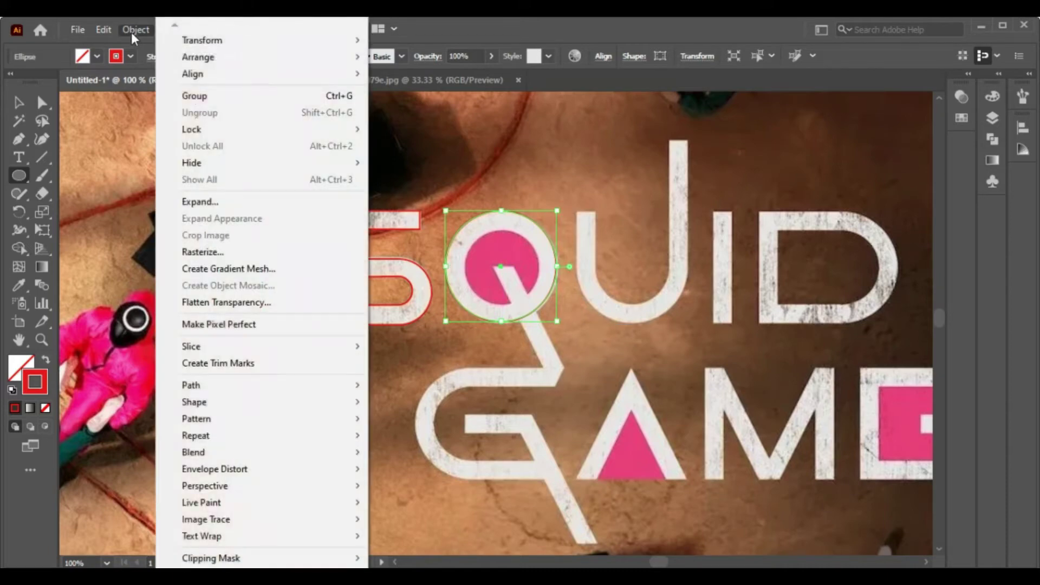
pyautogui.click(131, 102)
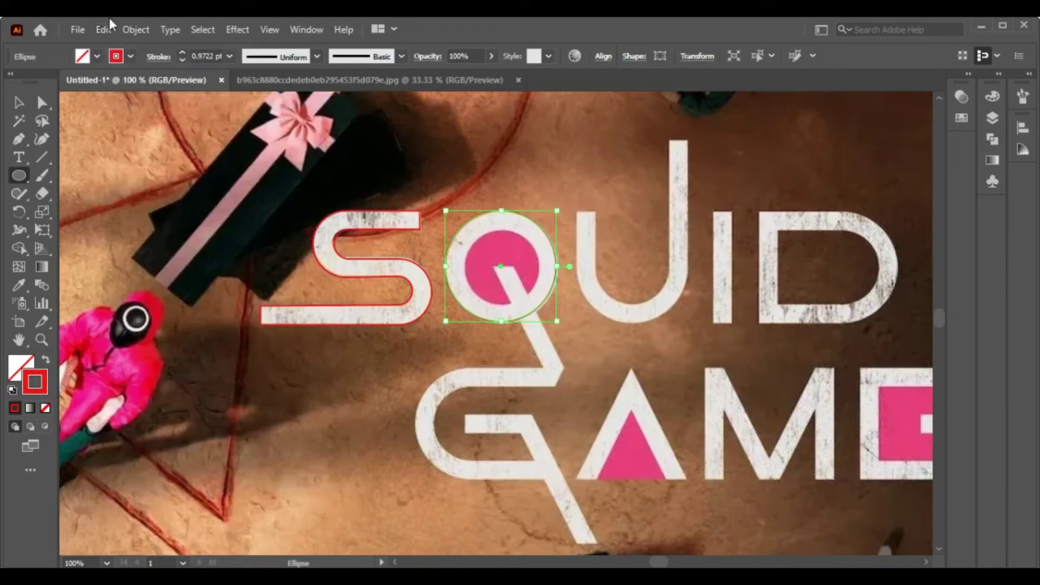
pyautogui.click(103, 29)
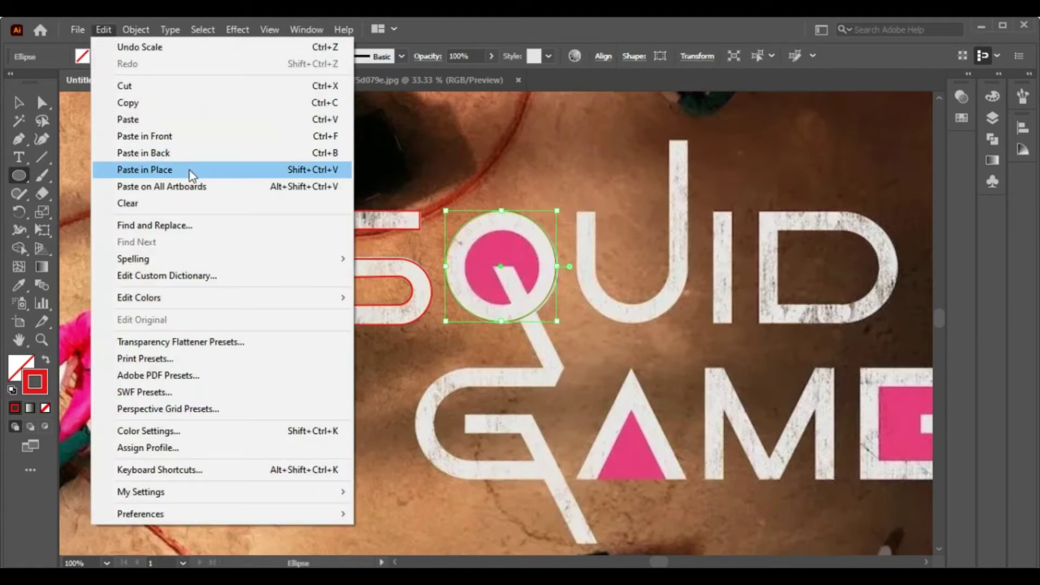
pyautogui.click(190, 170)
pyautogui.click(19, 102)
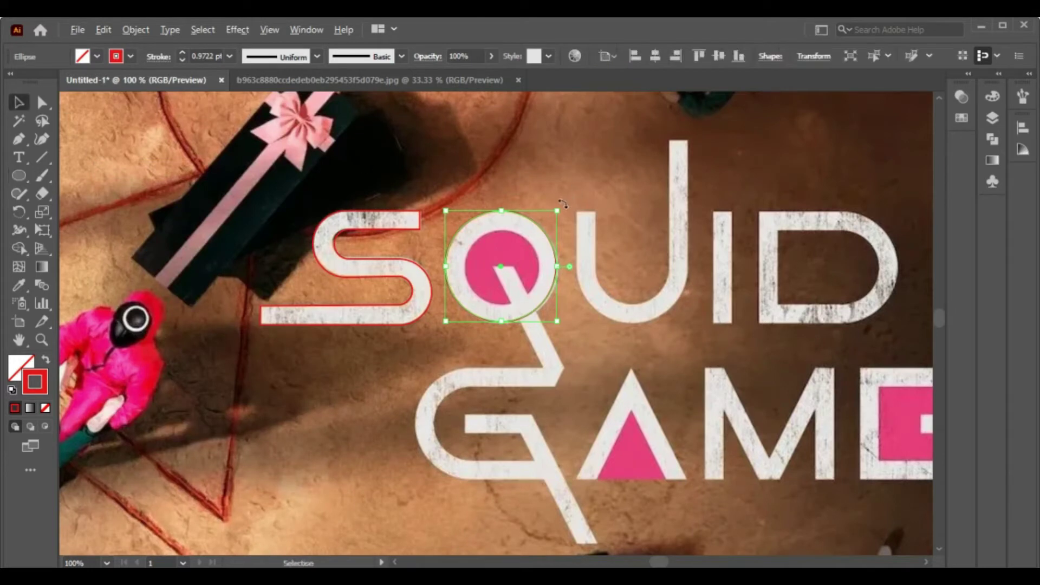
pyautogui.moveTo(557, 211); pyautogui.dragTo(536, 219)
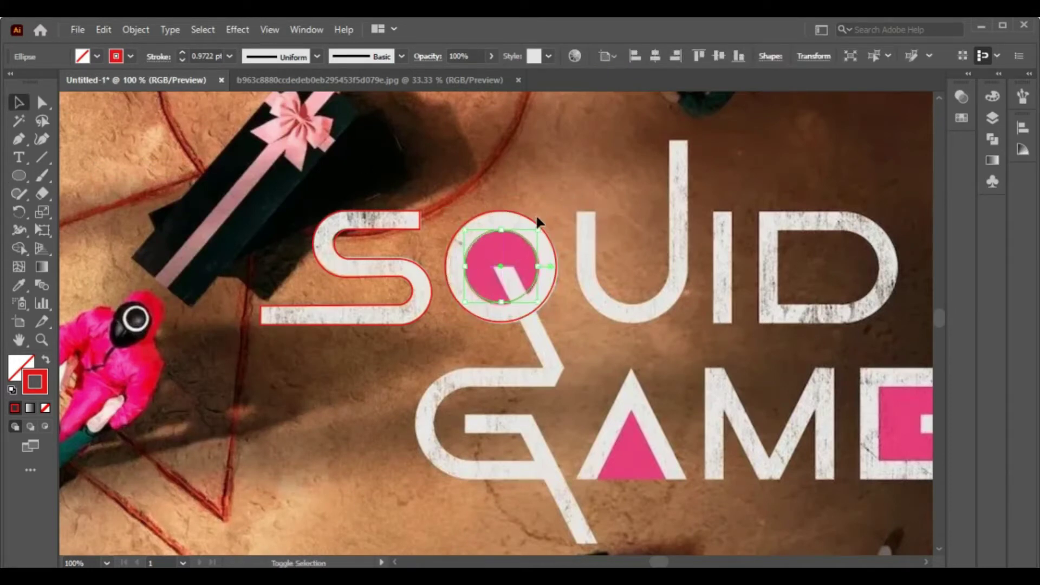
pyautogui.moveTo(501, 266); pyautogui.dragTo(502, 270)
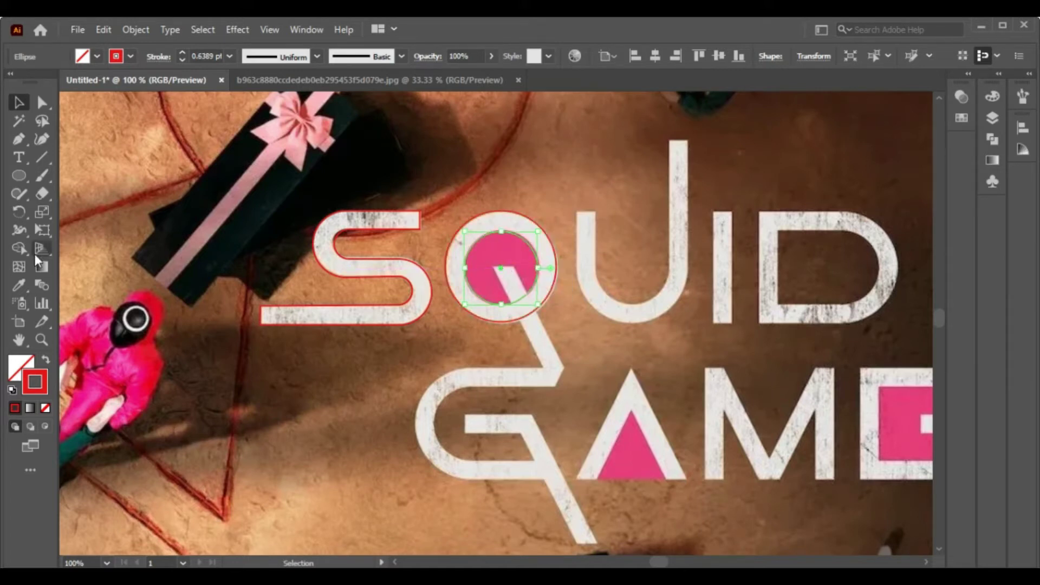
# Draw the Q's closed diagonal tail shape with the Pen tool
pyautogui.click(19, 139)
pyautogui.click(491, 266)
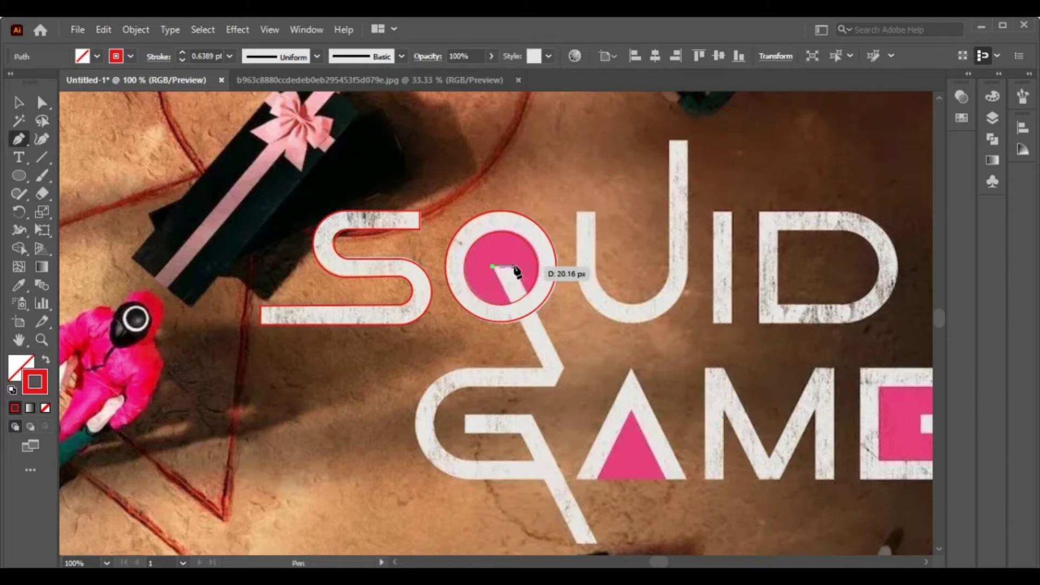
pyautogui.click(513, 266)
pyautogui.click(563, 369)
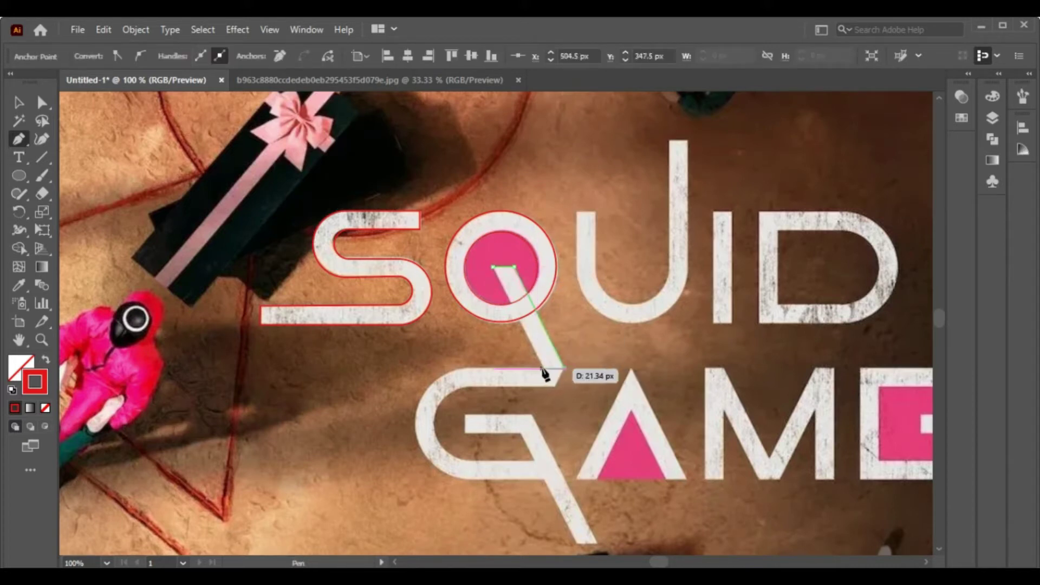
pyautogui.click(544, 369)
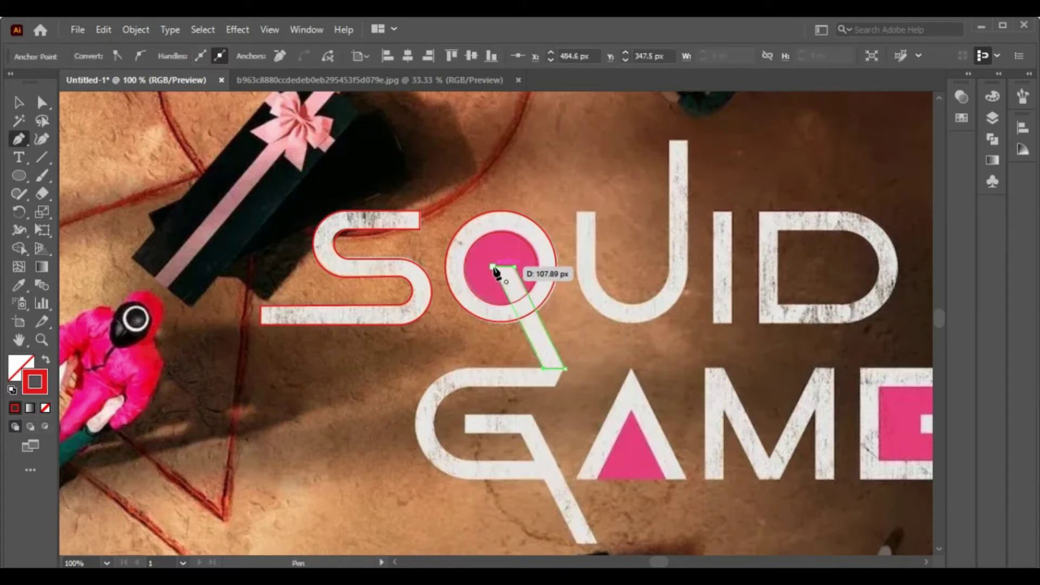
pyautogui.click(493, 267)
# Merge the tail and ring into one Q with Shape Builder, then start the U outline
pyautogui.click(18, 102)
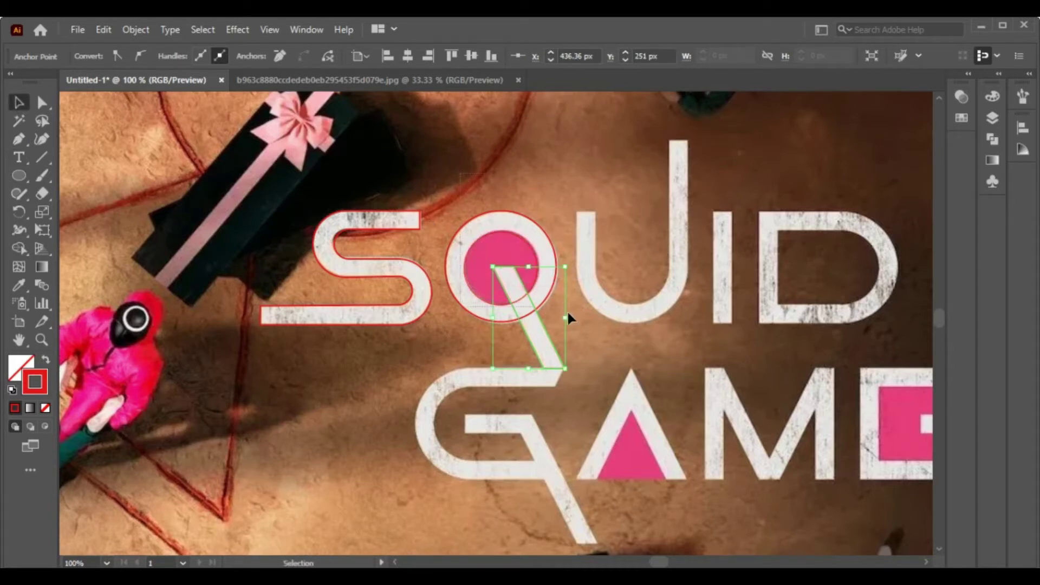
pyautogui.keyDown('shift'); pyautogui.click(537, 301); pyautogui.keyUp('shift')
pyautogui.click(19, 250)
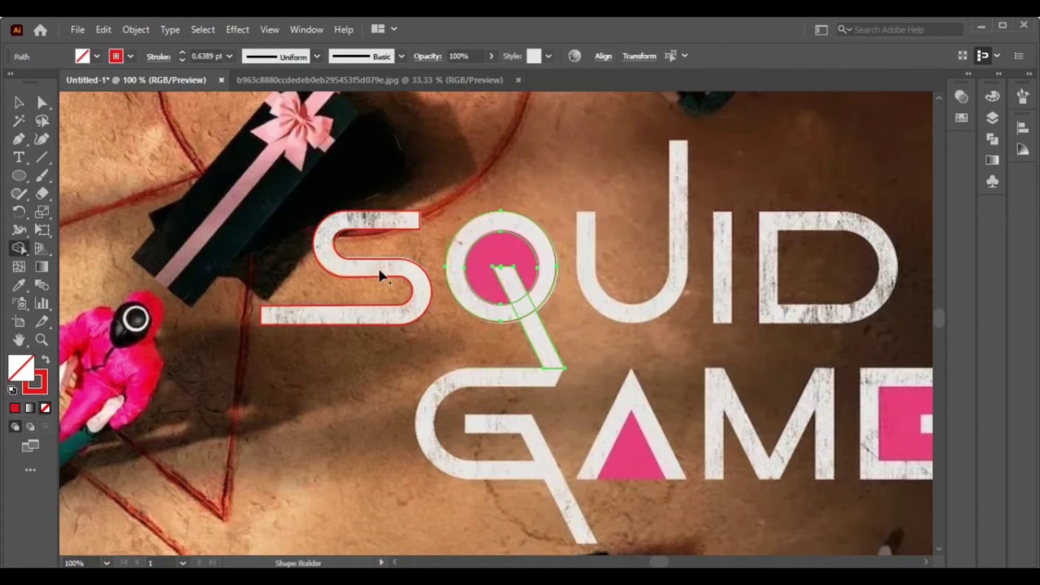
pyautogui.moveTo(526, 312); pyautogui.dragTo(528, 317)
pyautogui.click(533, 299)
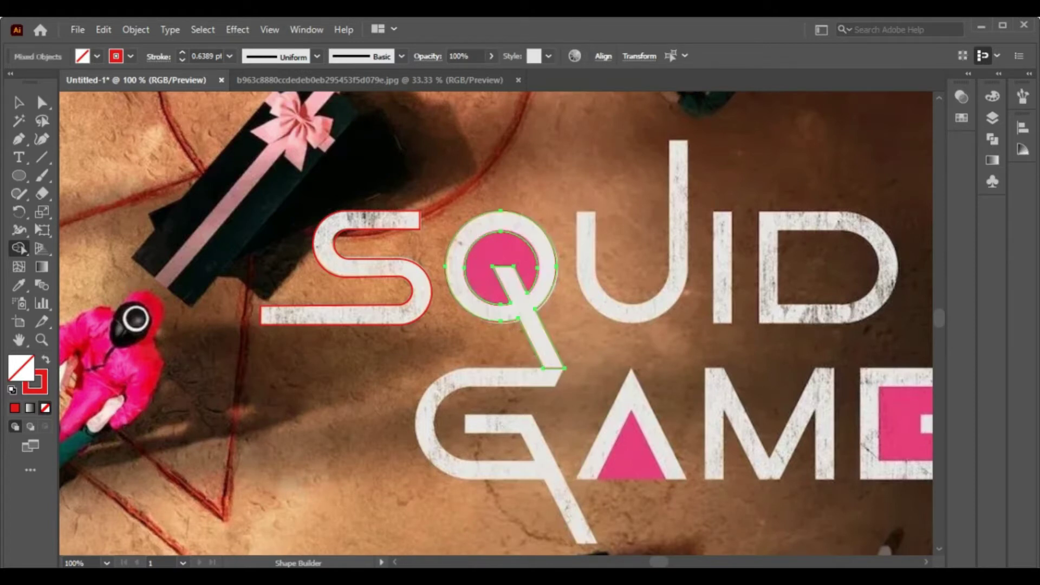
pyautogui.click(18, 140)
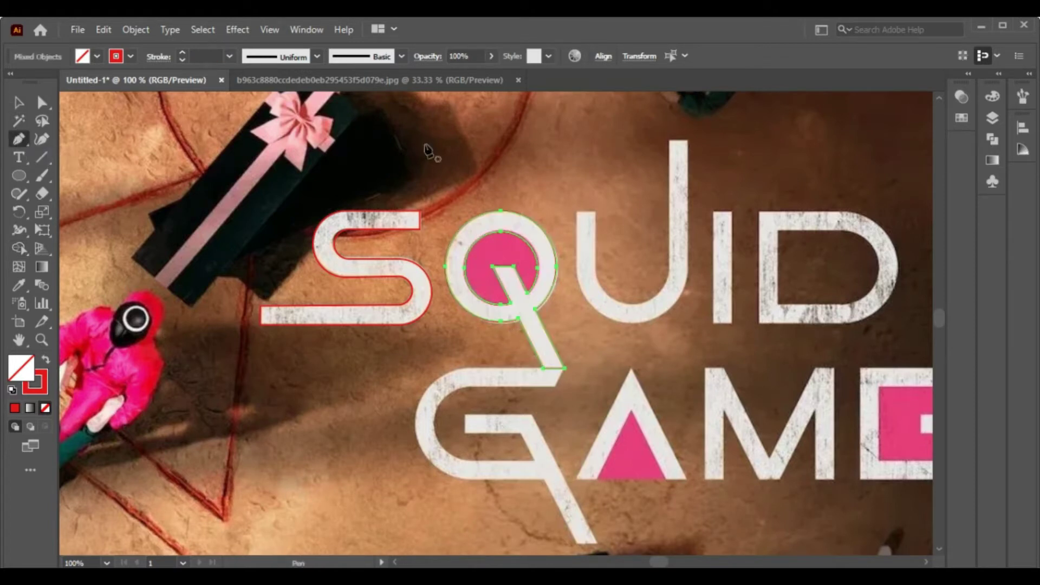
pyautogui.click(575, 211)
# Trace the U's inner edges, tall right stem and bottom, closing the outline at its start
pyautogui.click(596, 211)
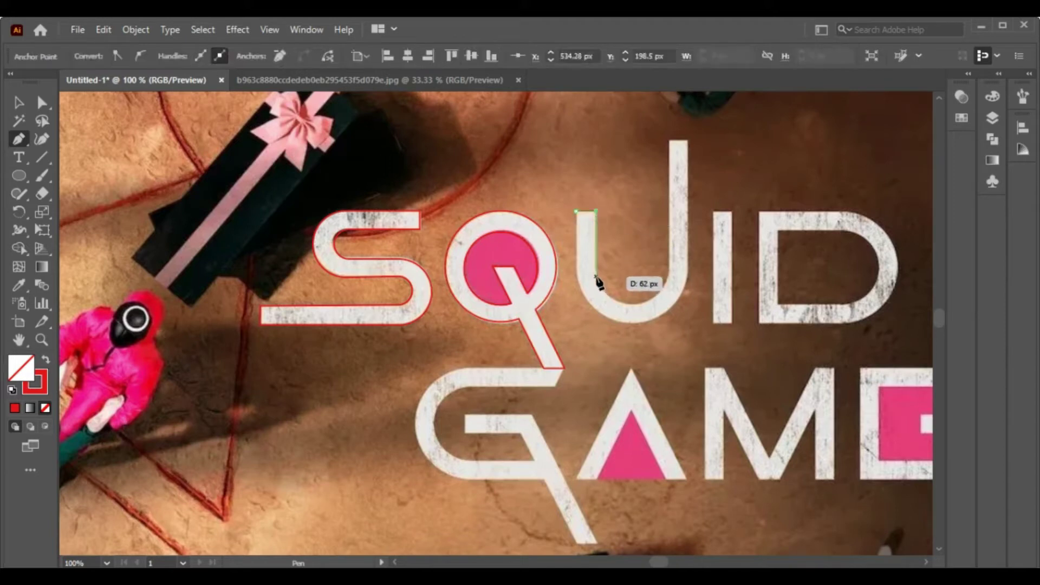
pyautogui.click(596, 276)
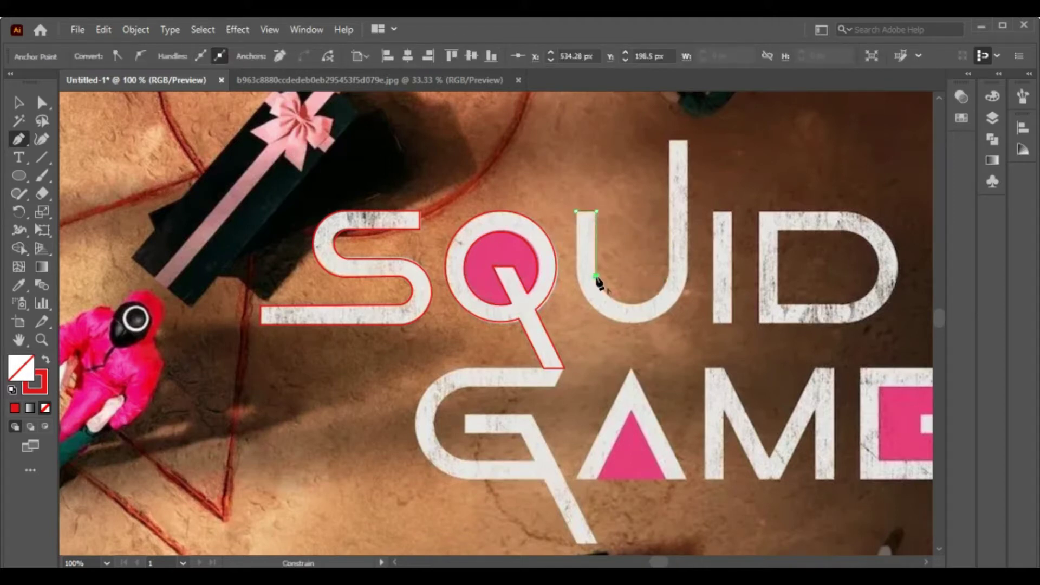
pyautogui.click(669, 276)
pyautogui.click(669, 140)
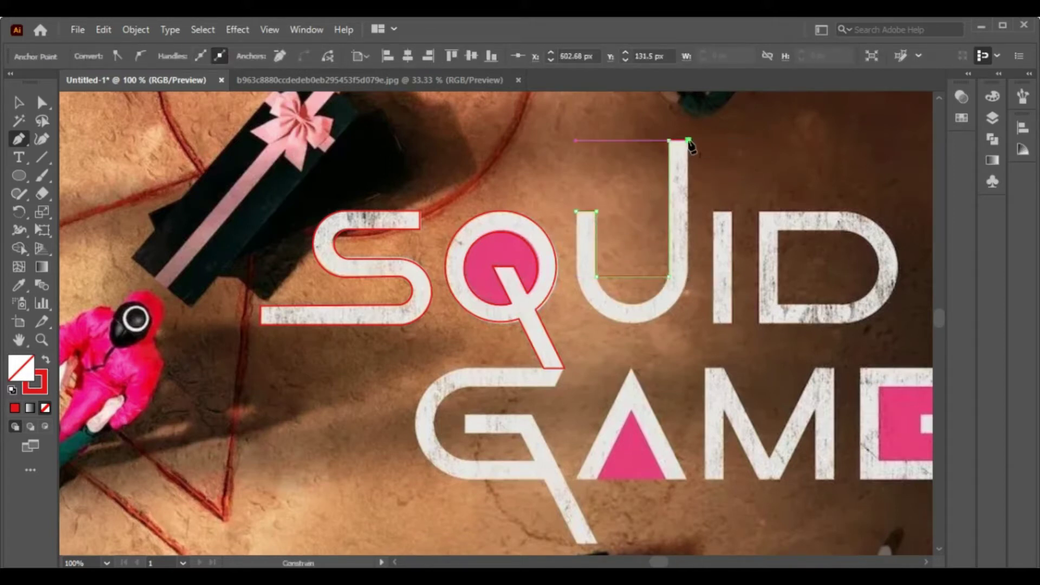
pyautogui.click(688, 140)
pyautogui.click(688, 322)
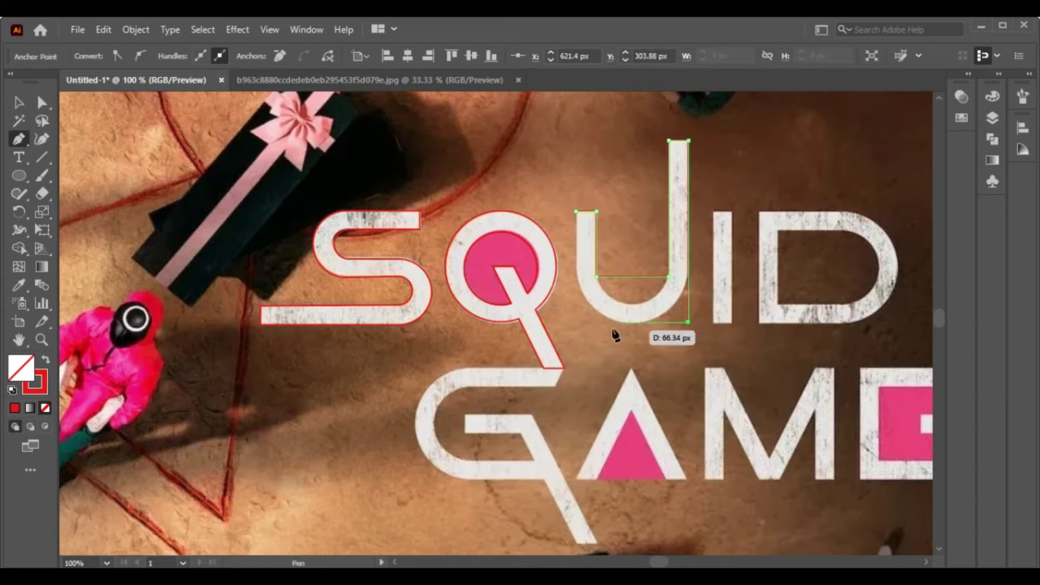
pyautogui.click(584, 321)
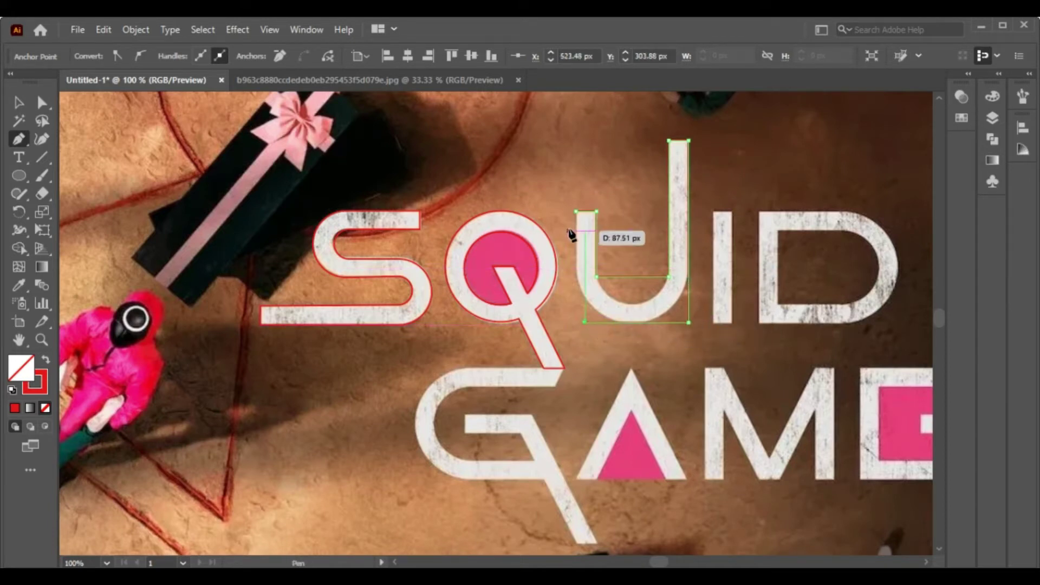
pyautogui.click(575, 322)
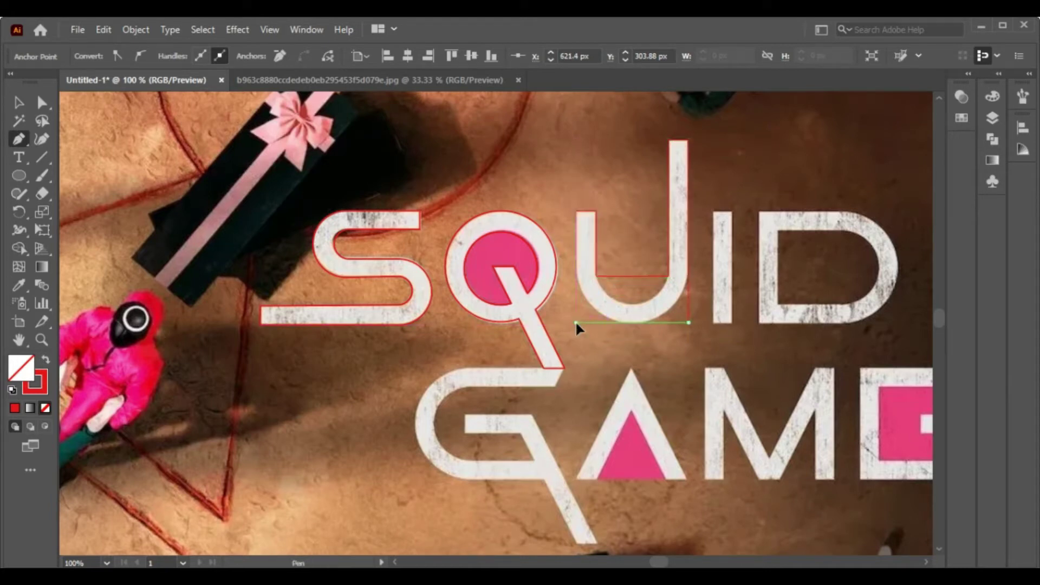
pyautogui.click(576, 212)
# Round the U's inner and outer bottom corners with live-corner widgets
pyautogui.press('a')
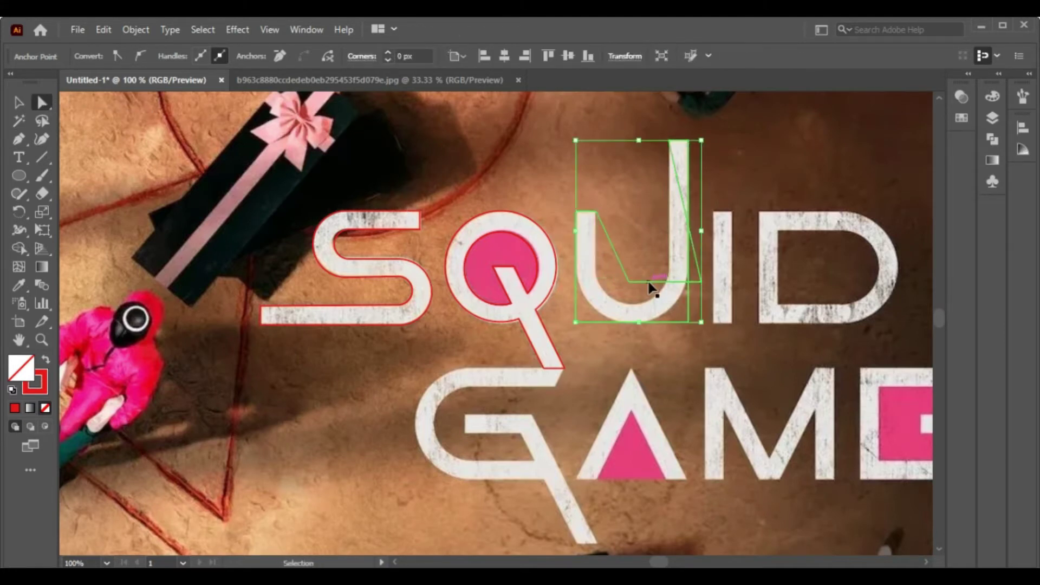
pyautogui.moveTo(605, 274); pyautogui.dragTo(590, 272)
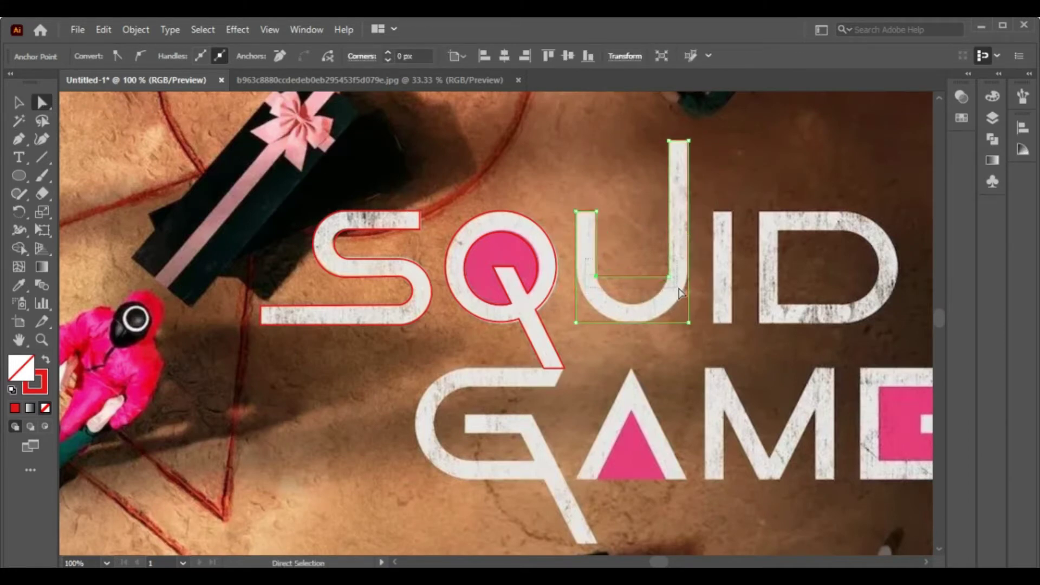
pyautogui.moveTo(607, 268); pyautogui.dragTo(621, 221)
pyautogui.moveTo(633, 282); pyautogui.dragTo(632, 304)
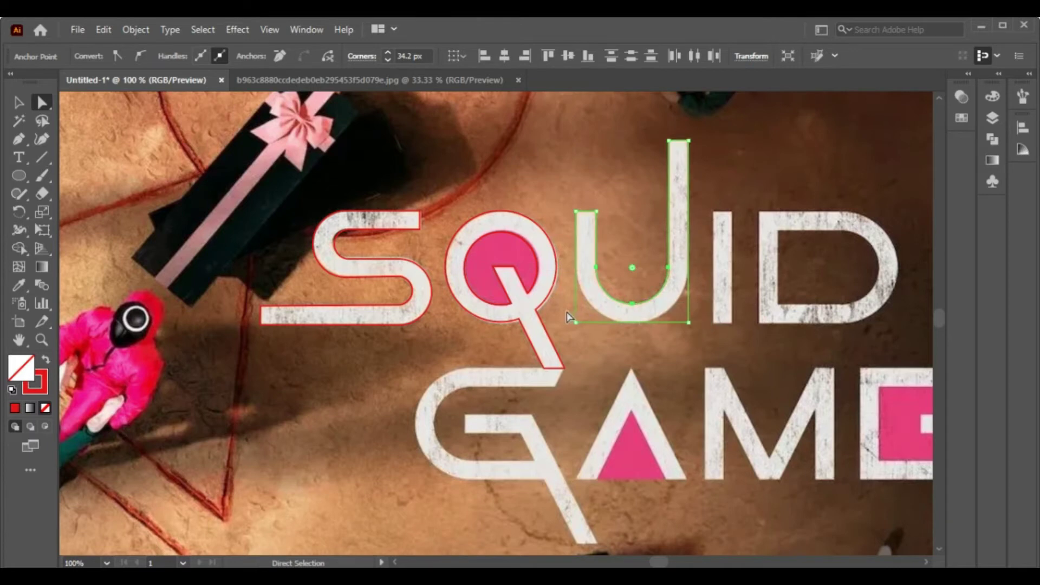
pyautogui.moveTo(684, 340)
pyautogui.mouseDown()
pyautogui.moveTo(569, 311)
pyautogui.moveTo(584, 213)
pyautogui.mouseUp()
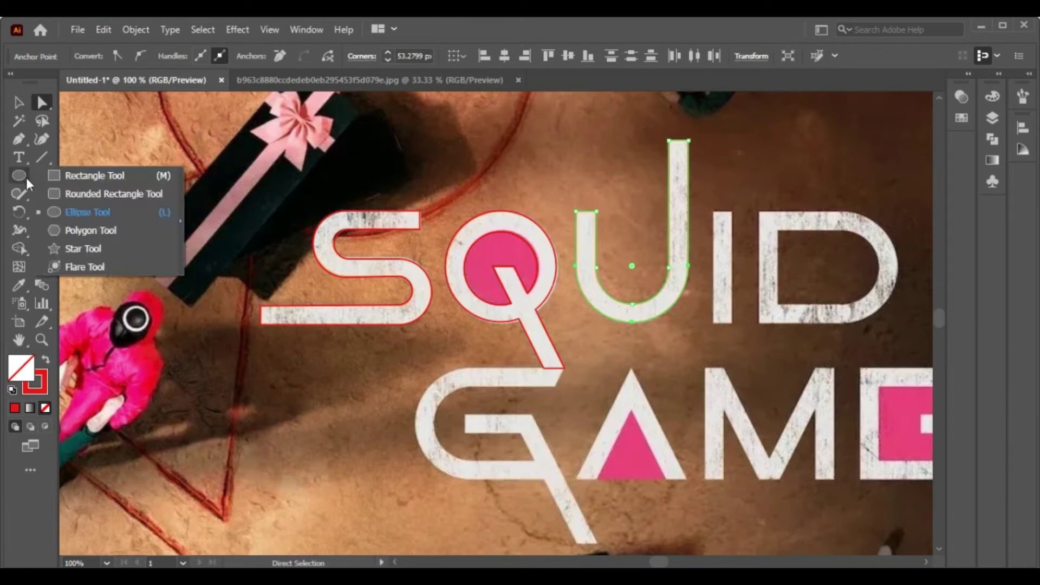
# Draw a thin rectangle over the letter I and resize it to fit
pyautogui.moveTo(26, 176); pyautogui.dragTo(88, 177)
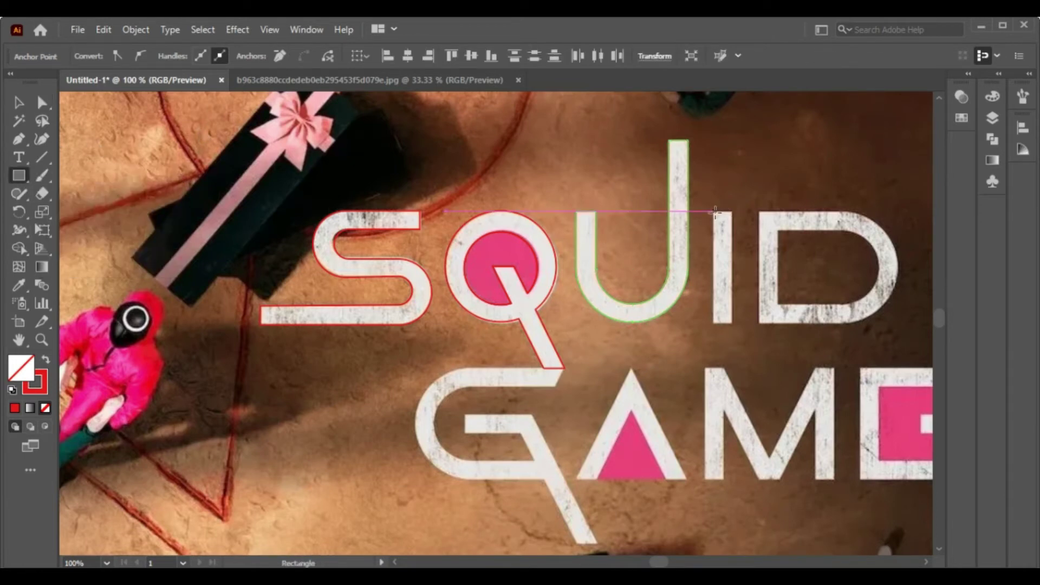
pyautogui.moveTo(713, 211); pyautogui.dragTo(731, 325)
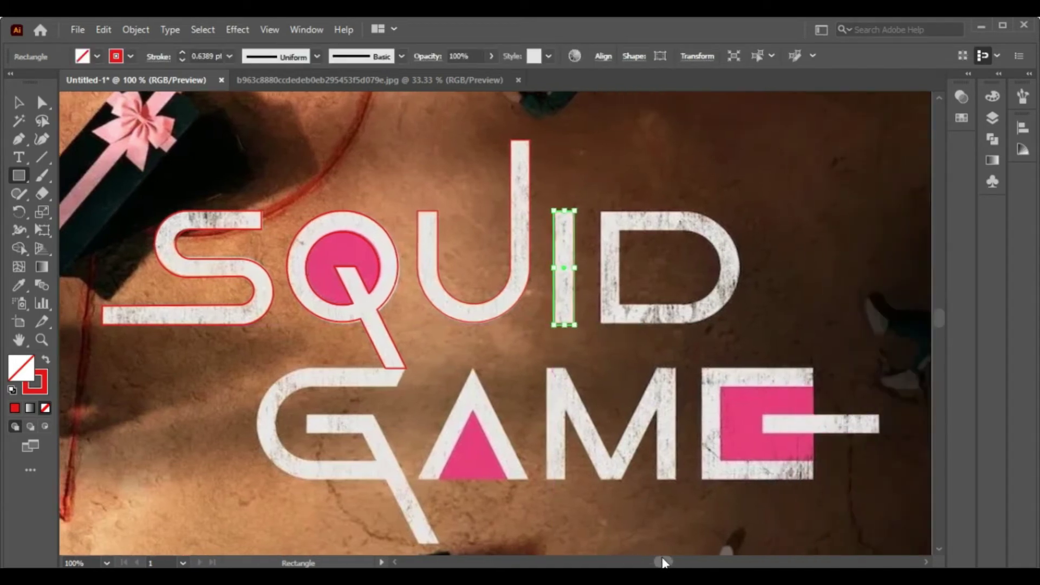
pyautogui.moveTo(659, 564); pyautogui.dragTo(665, 563)
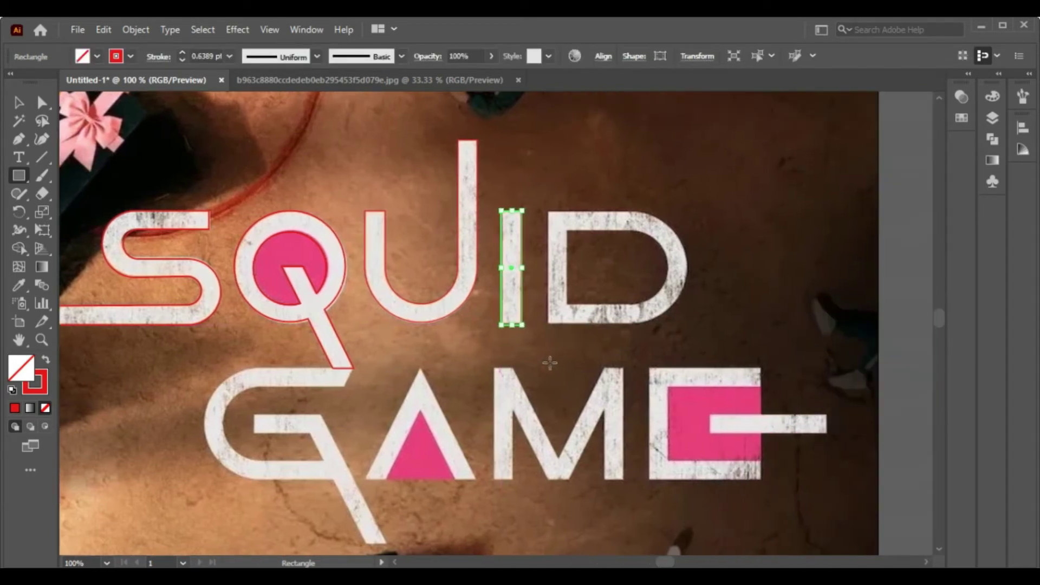
pyautogui.moveTo(513, 325); pyautogui.dragTo(513, 321)
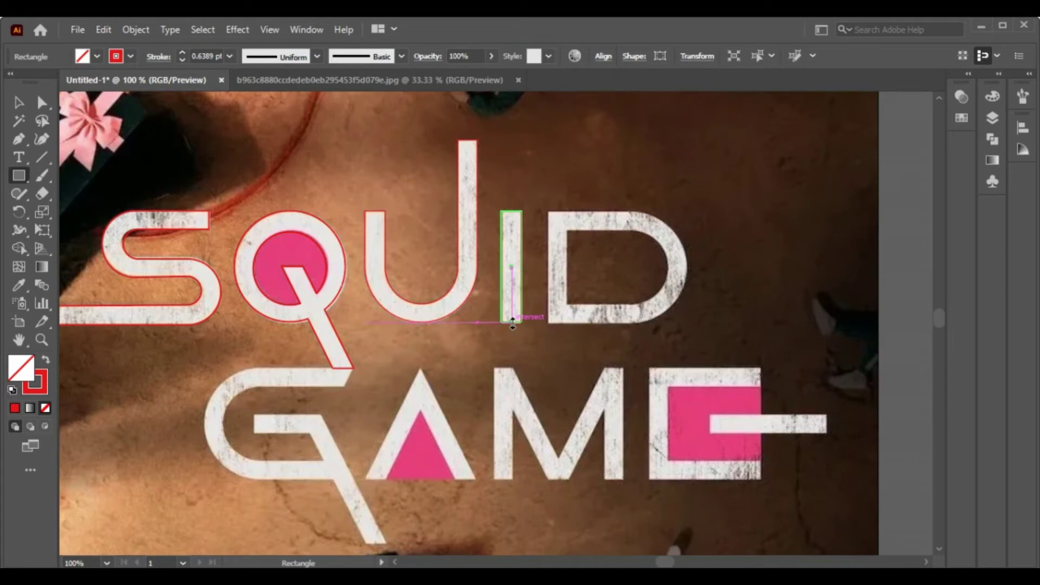
pyautogui.click(19, 140)
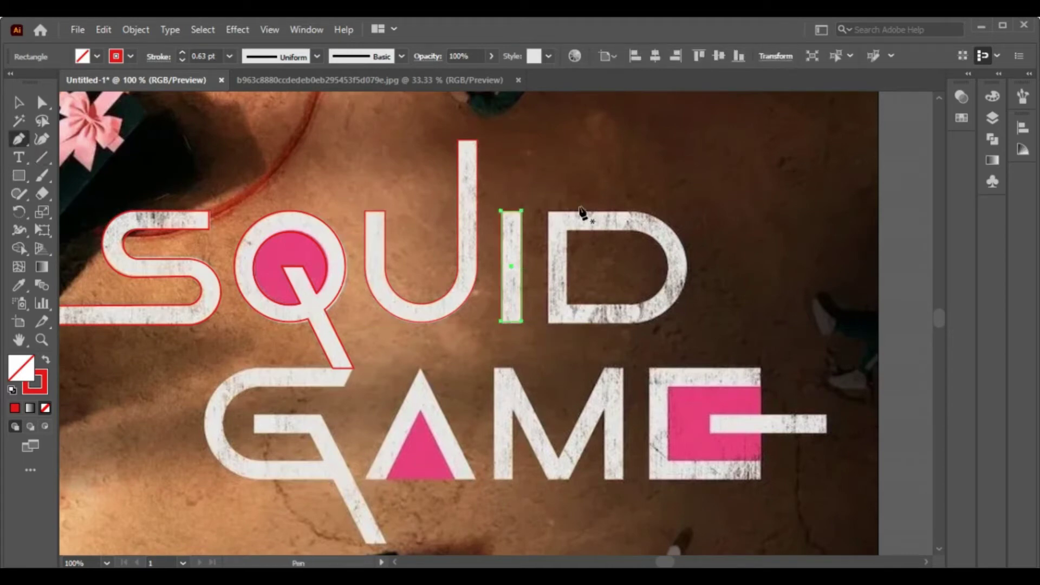
# Trace the D's rectangular outer outline with straight edges, closing at its top-left corner
pyautogui.click(547, 211)
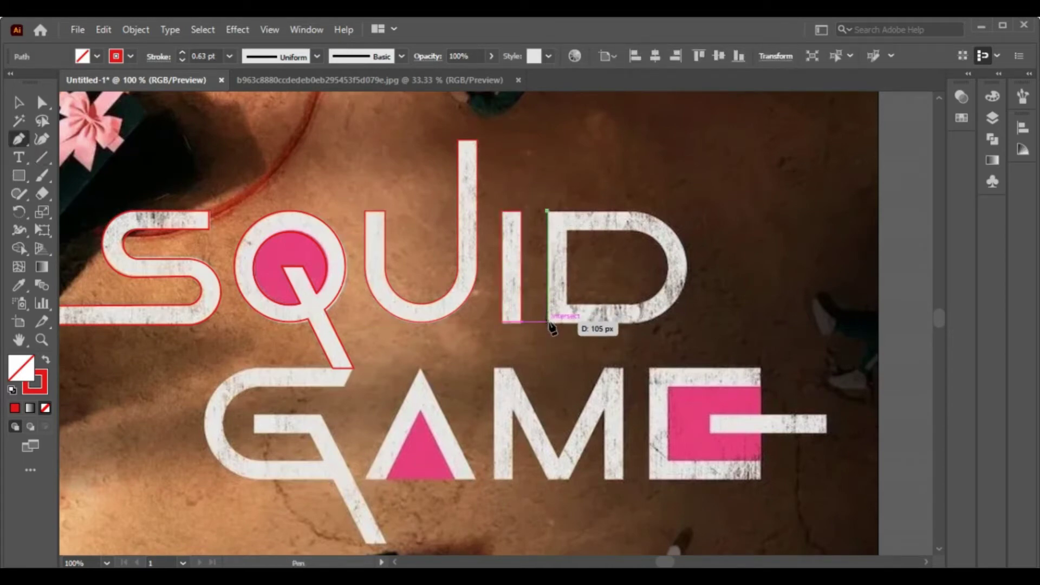
pyautogui.keyDown('shift'); pyautogui.click(547, 326); pyautogui.keyUp('shift')
pyautogui.click(692, 325)
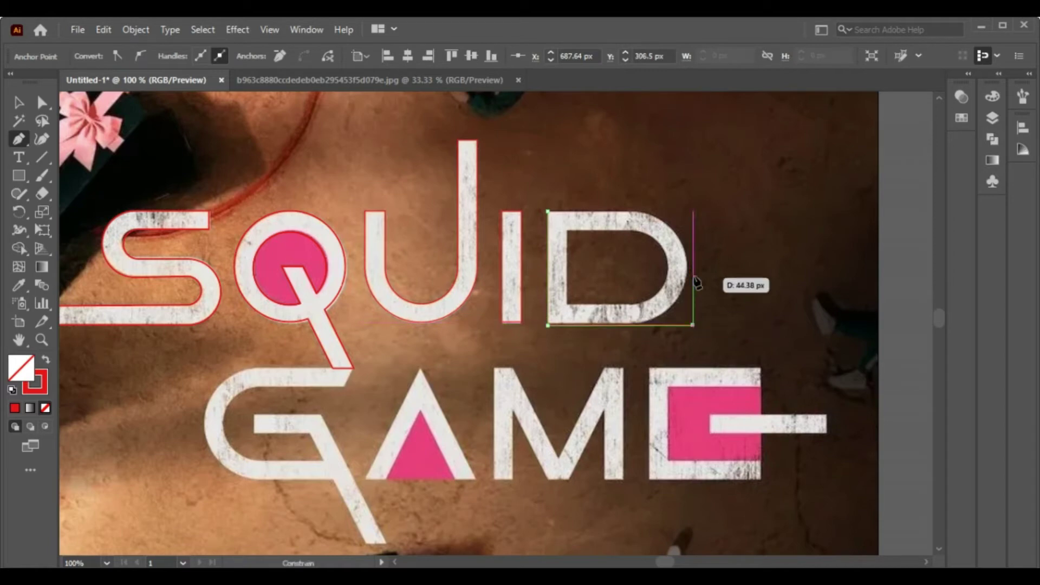
pyautogui.hotkey('ctrl', 'z')
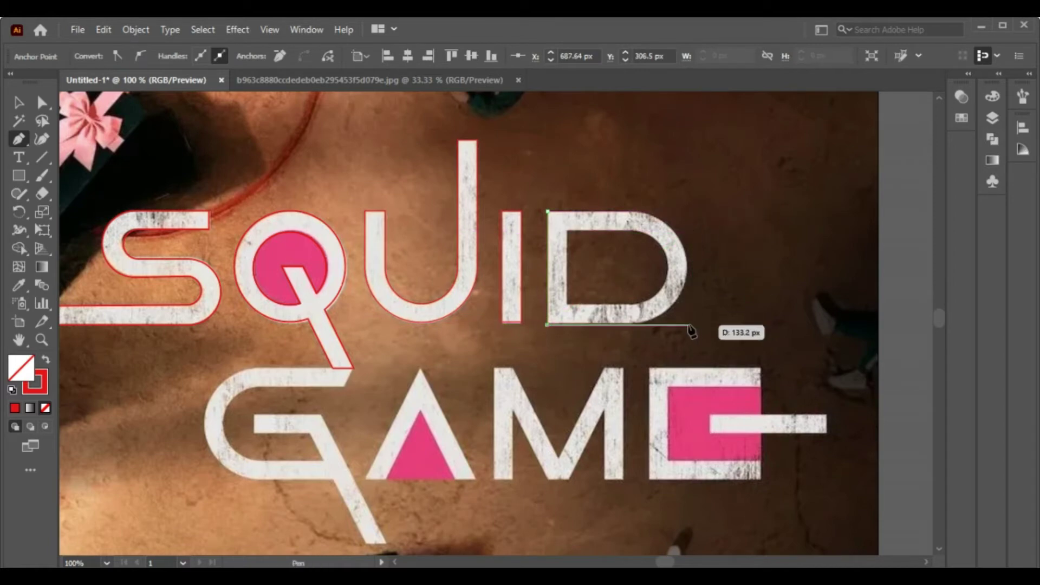
pyautogui.click(689, 325)
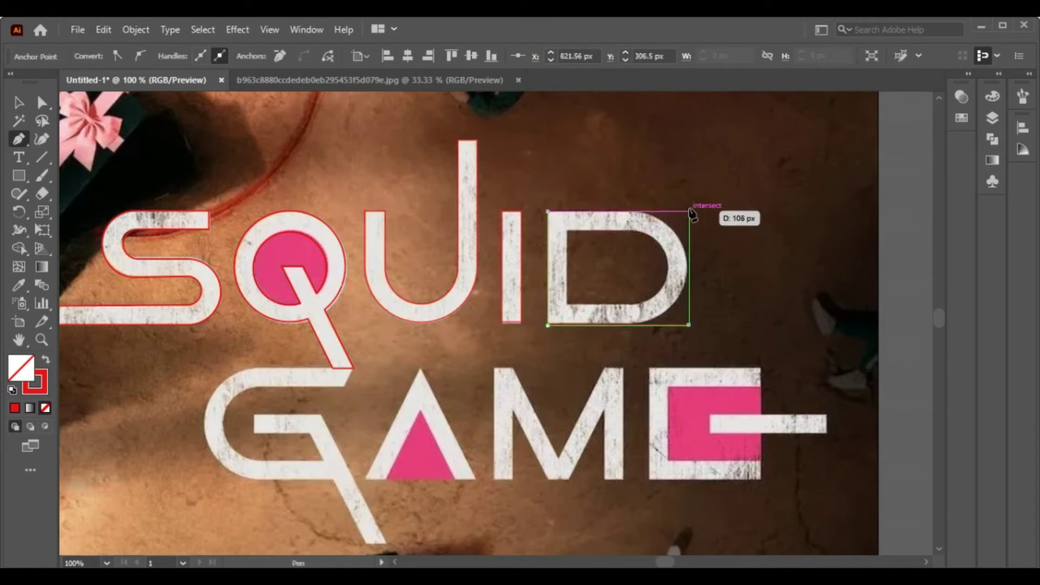
pyautogui.click(689, 211)
pyautogui.click(548, 211)
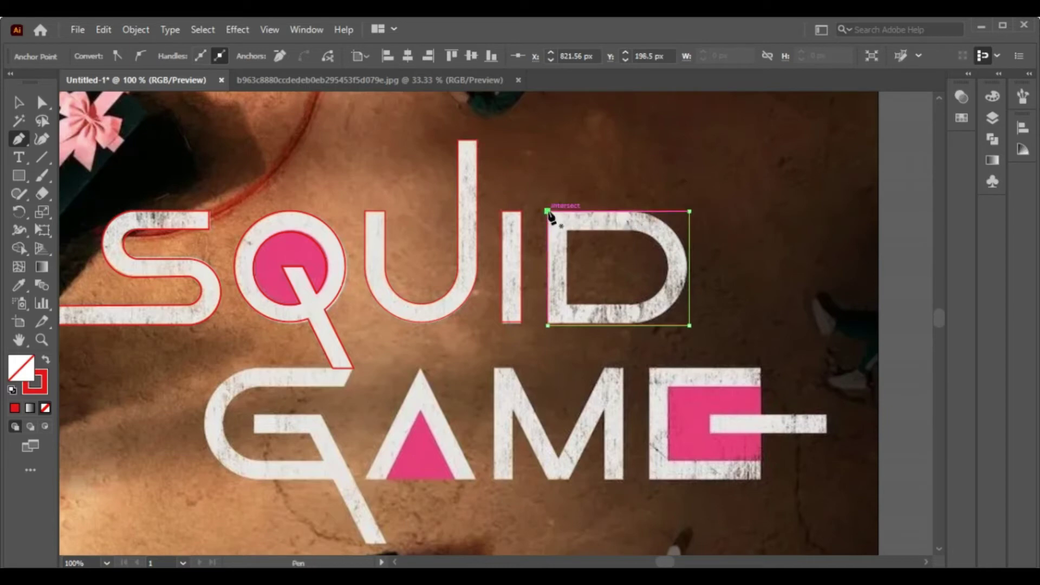
# Draw a smaller closed inner rectangle for the D's counter
pyautogui.click(567, 232)
pyautogui.click(567, 304)
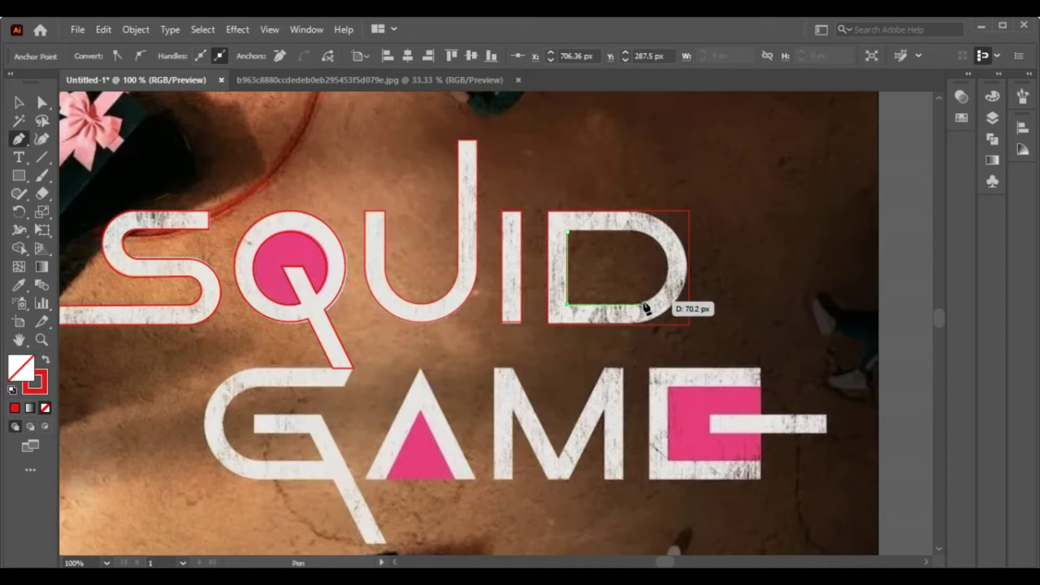
pyautogui.click(646, 304)
pyautogui.click(647, 232)
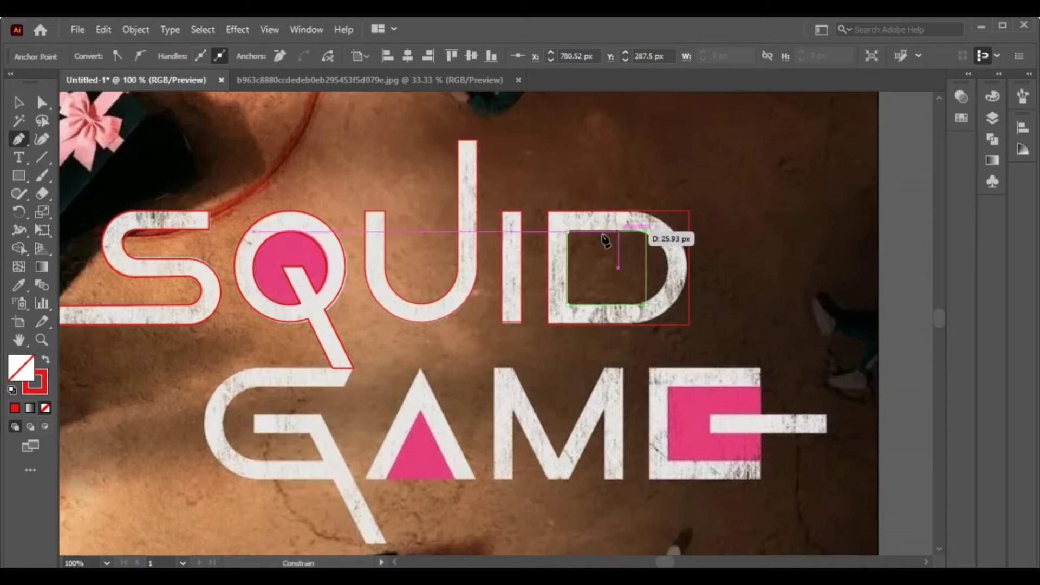
pyautogui.click(567, 232)
# Round the right corners of the D's inner counter and outer outline with live-corner widgets
pyautogui.click(41, 102)
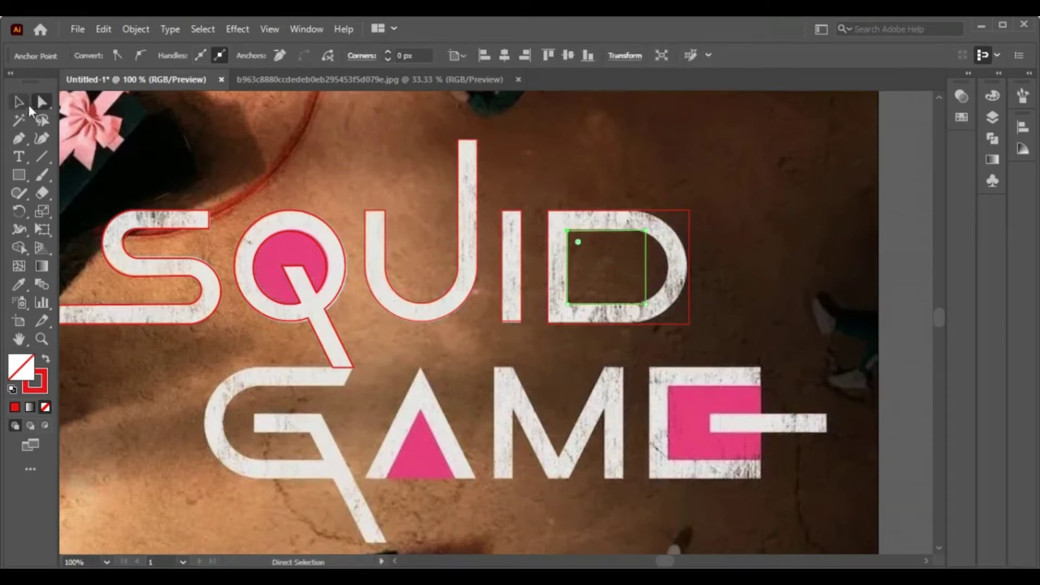
pyautogui.click(662, 198)
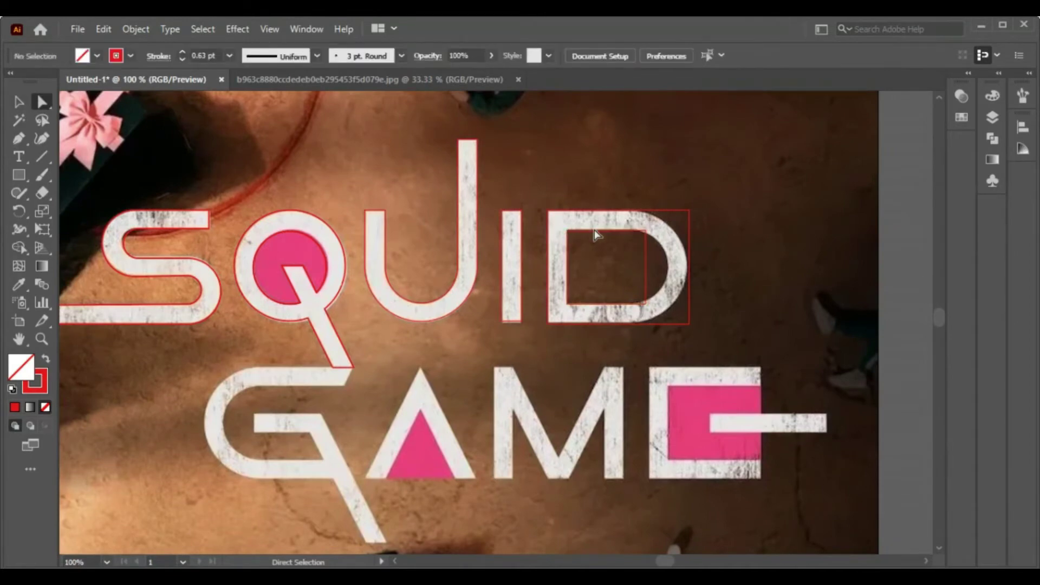
pyautogui.click(659, 322)
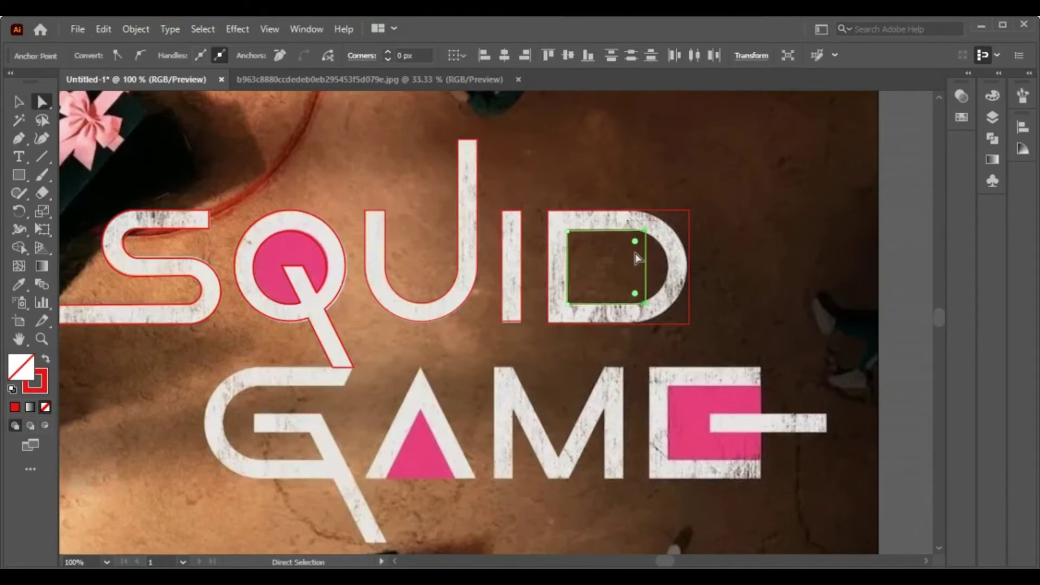
pyautogui.moveTo(638, 253)
pyautogui.mouseDown()
pyautogui.moveTo(644, 269)
pyautogui.moveTo(670, 273)
pyautogui.moveTo(602, 234)
pyautogui.mouseUp()
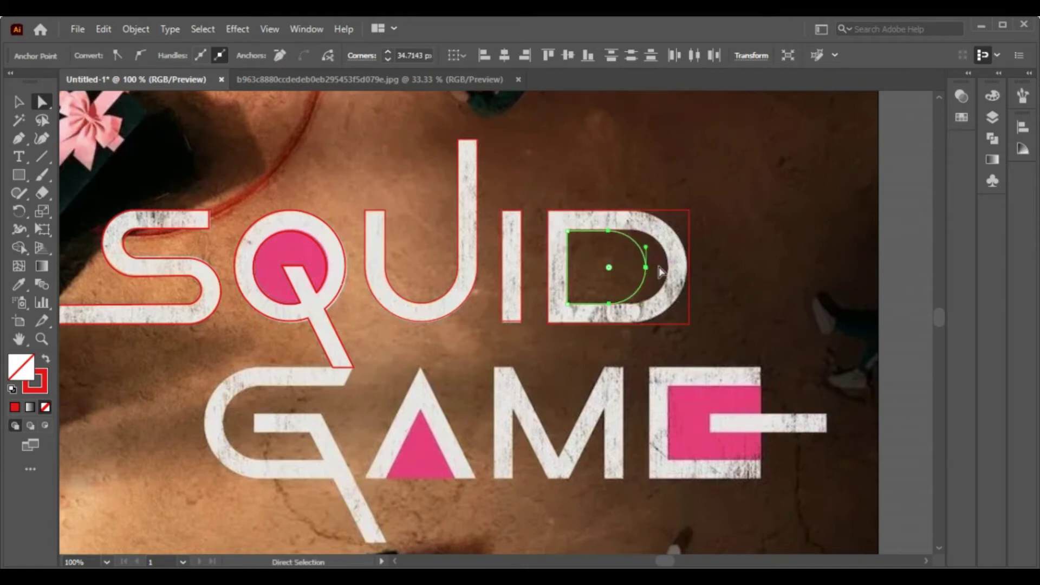
pyautogui.hotkey('ctrl', 'z')
pyautogui.moveTo(636, 243); pyautogui.dragTo(604, 233)
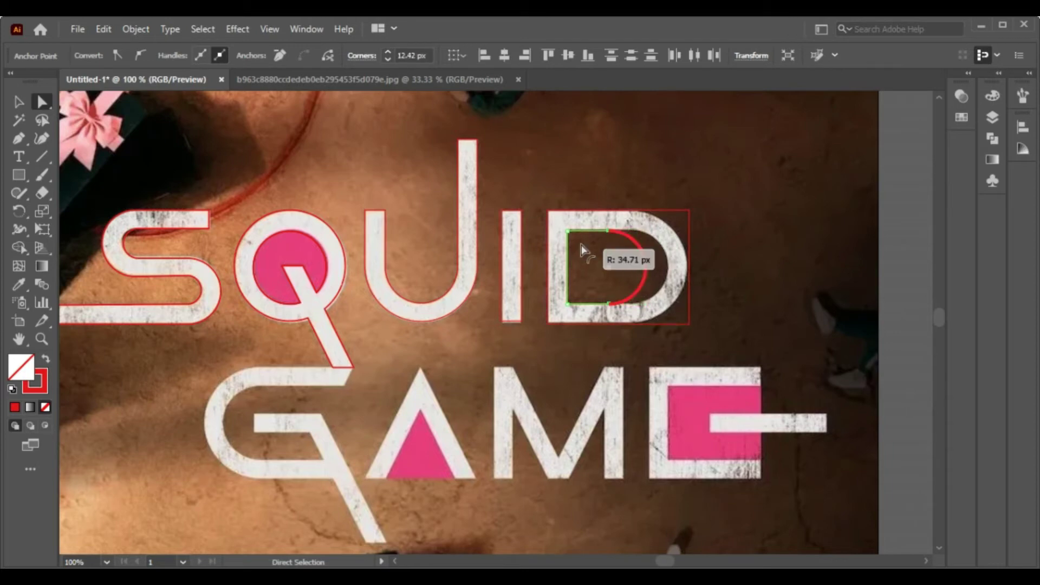
pyautogui.moveTo(650, 266)
pyautogui.mouseDown()
pyautogui.moveTo(674, 271)
pyautogui.moveTo(716, 351)
pyautogui.mouseUp()
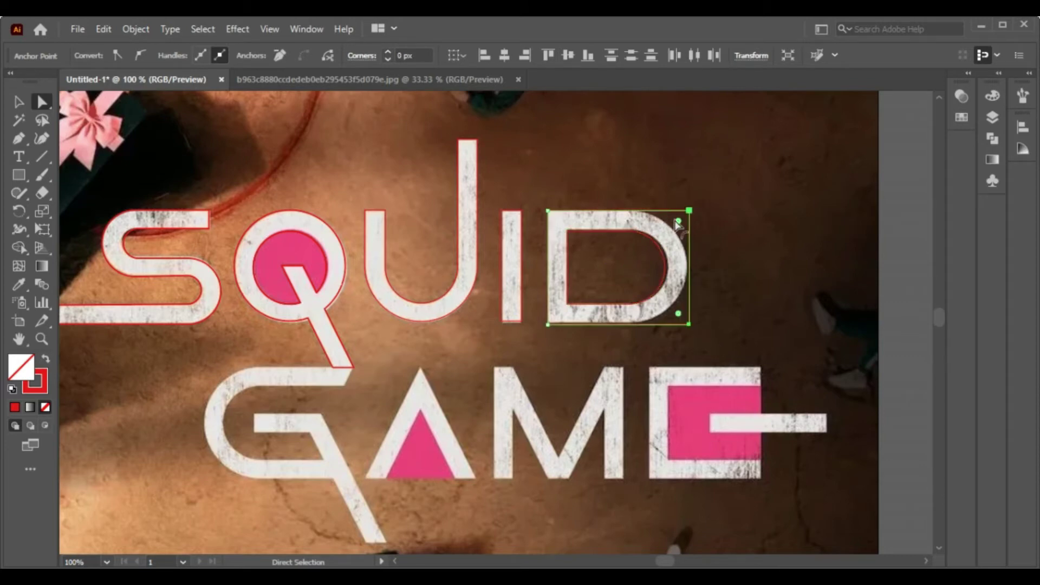
pyautogui.moveTo(677, 222); pyautogui.dragTo(556, 211)
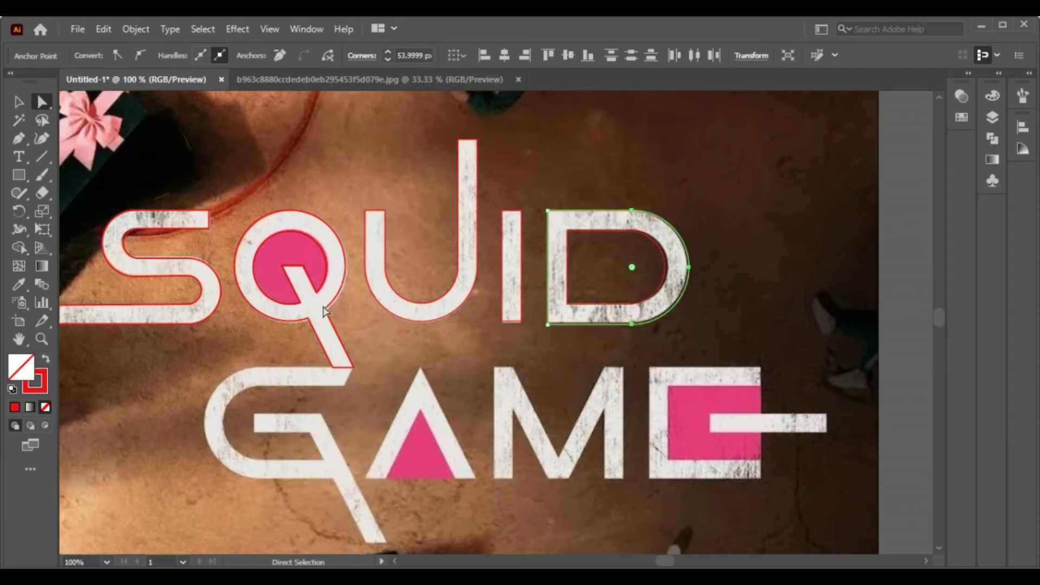
# Begin the G outline along its inner top, inner left and crossbar corners
pyautogui.click(25, 140)
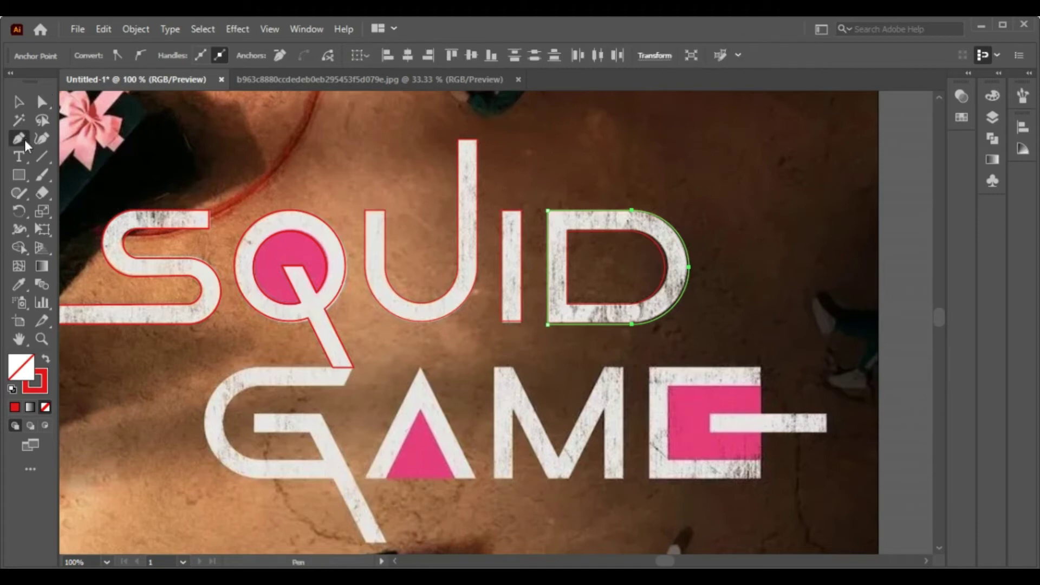
pyautogui.scroll(-5, 941, 320)
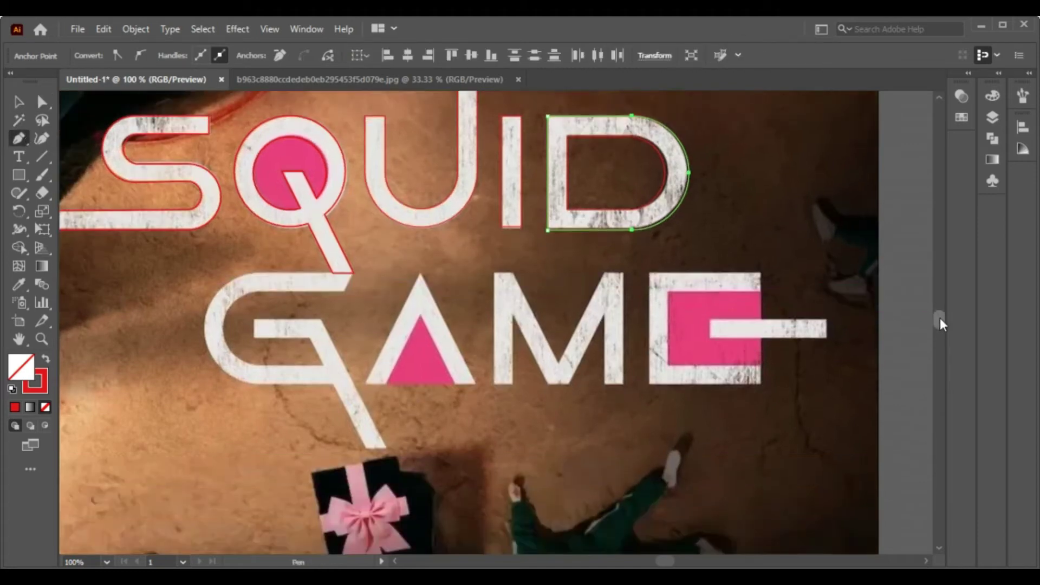
pyautogui.click(341, 227)
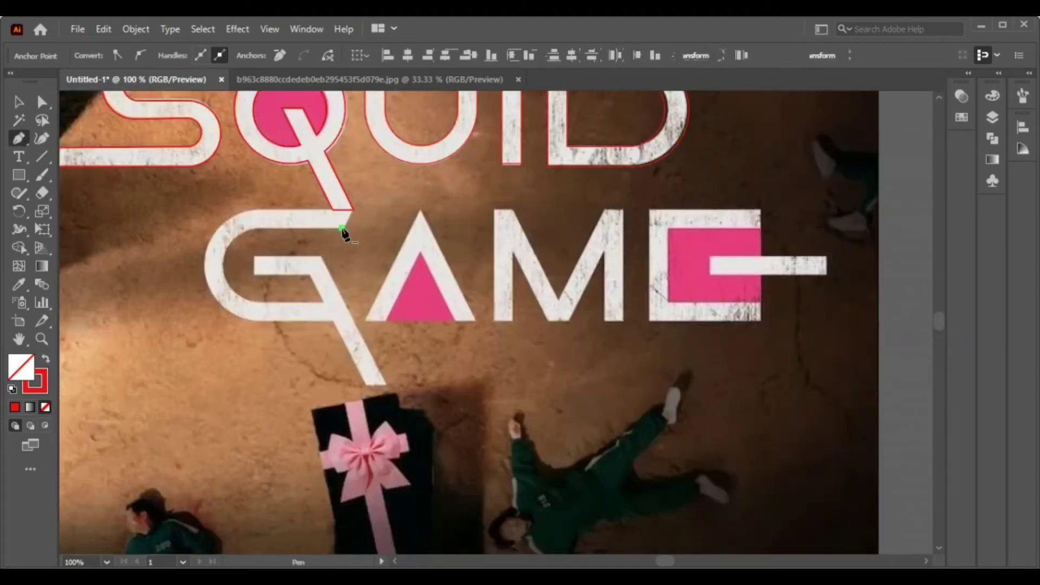
pyautogui.click(253, 228)
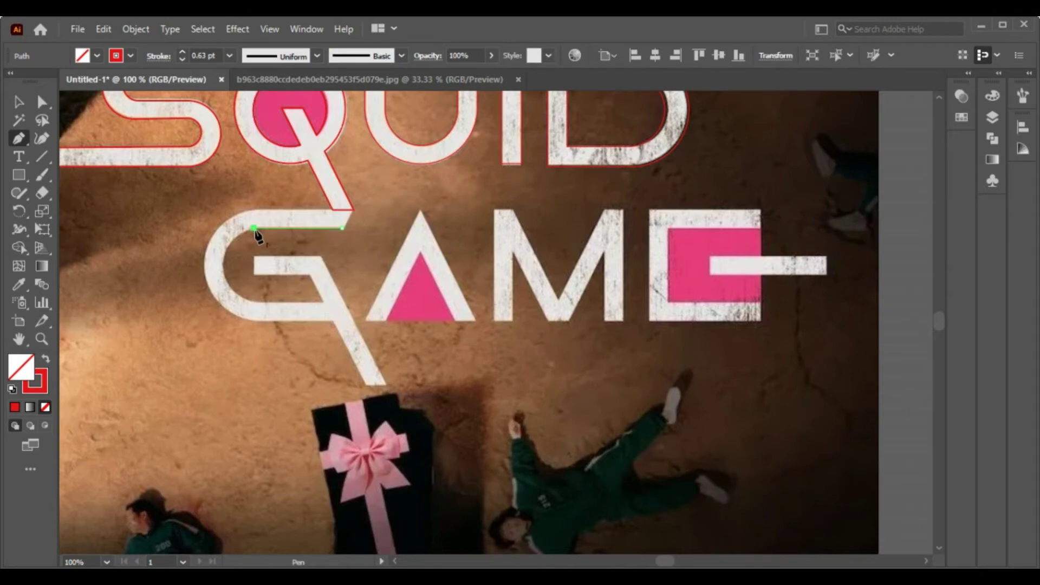
pyautogui.click(253, 301)
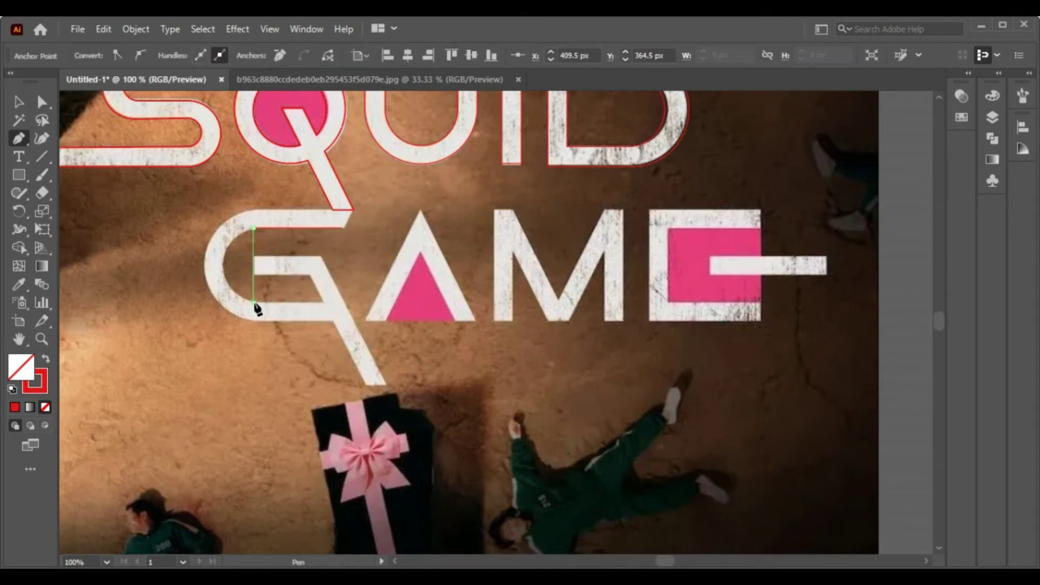
pyautogui.click(342, 301)
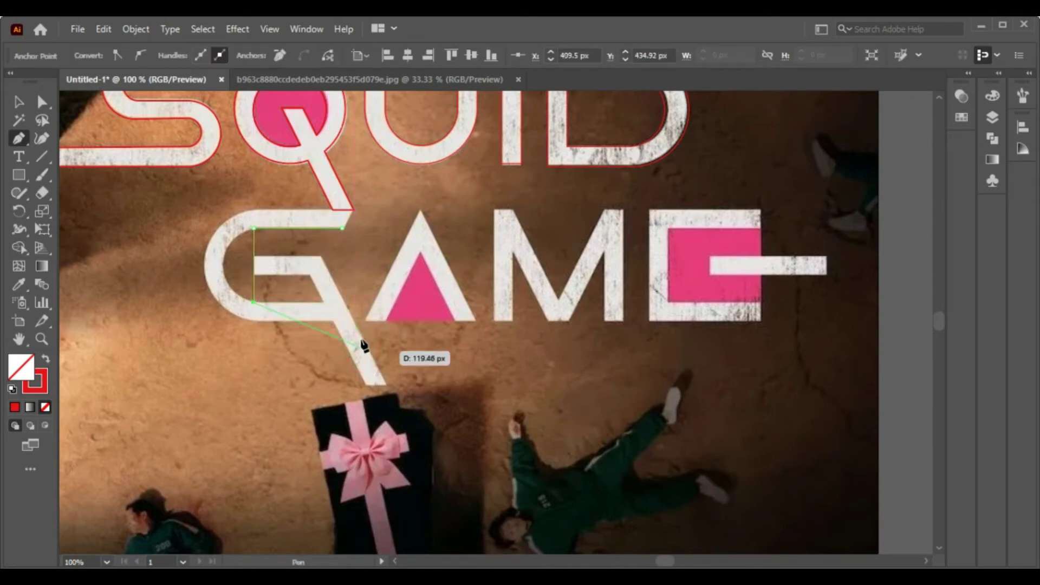
pyautogui.moveTo(341, 302); pyautogui.dragTo(394, 352)
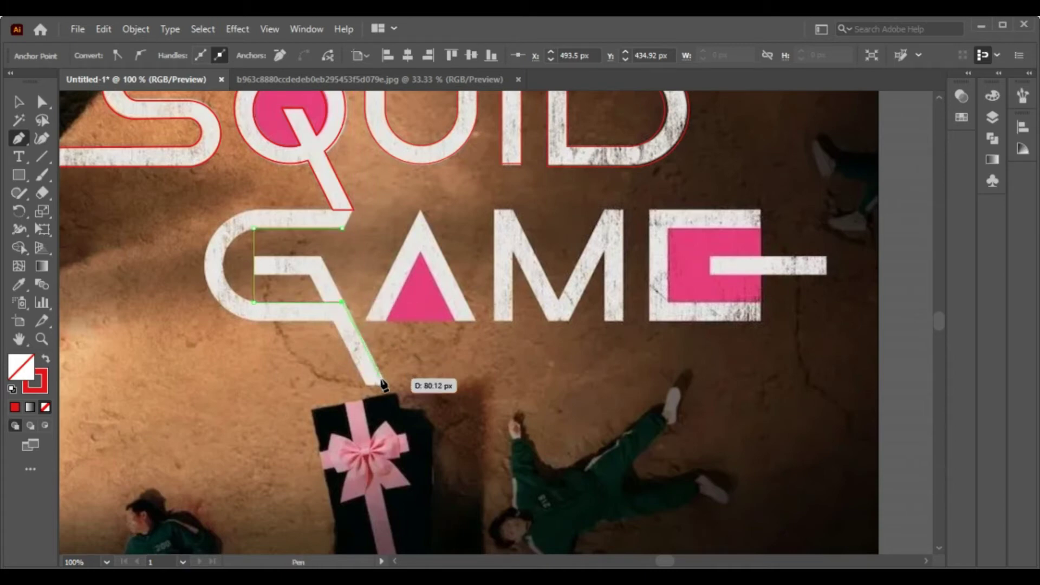
# Continue the G down its diagonal tail and around its outer corners to close it
pyautogui.click(342, 302)
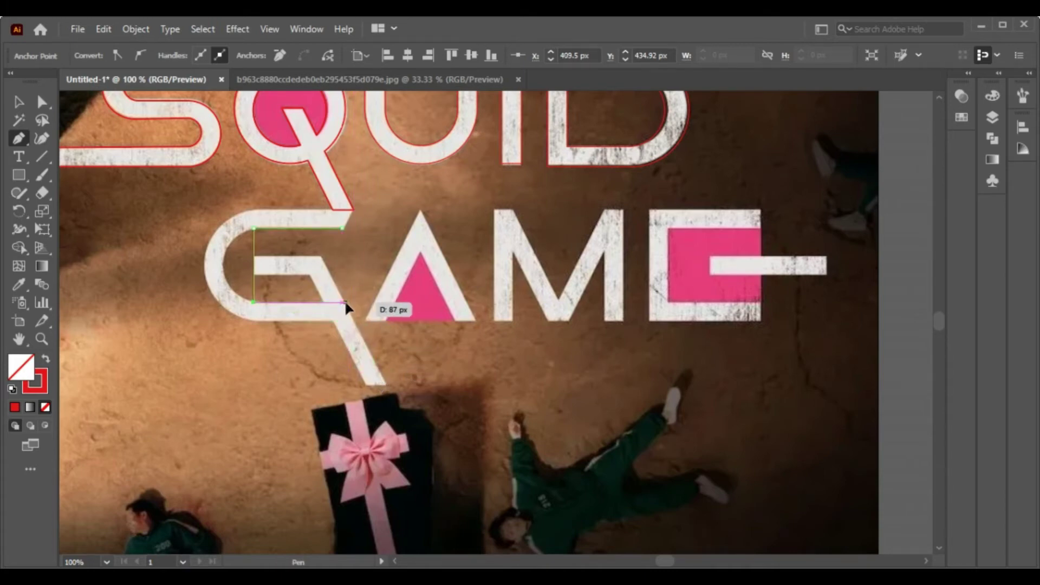
pyautogui.click(387, 384)
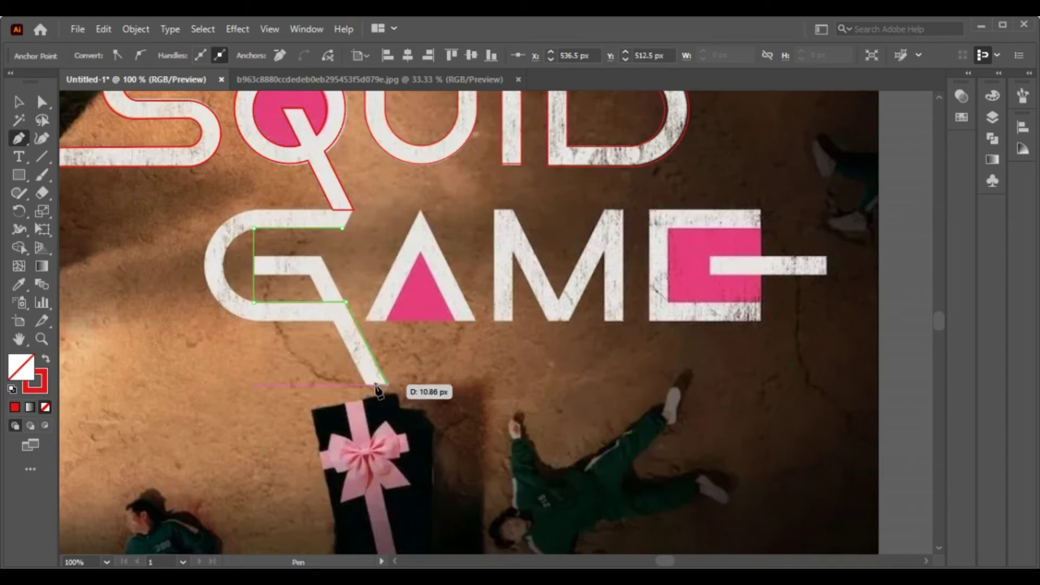
pyautogui.click(332, 321)
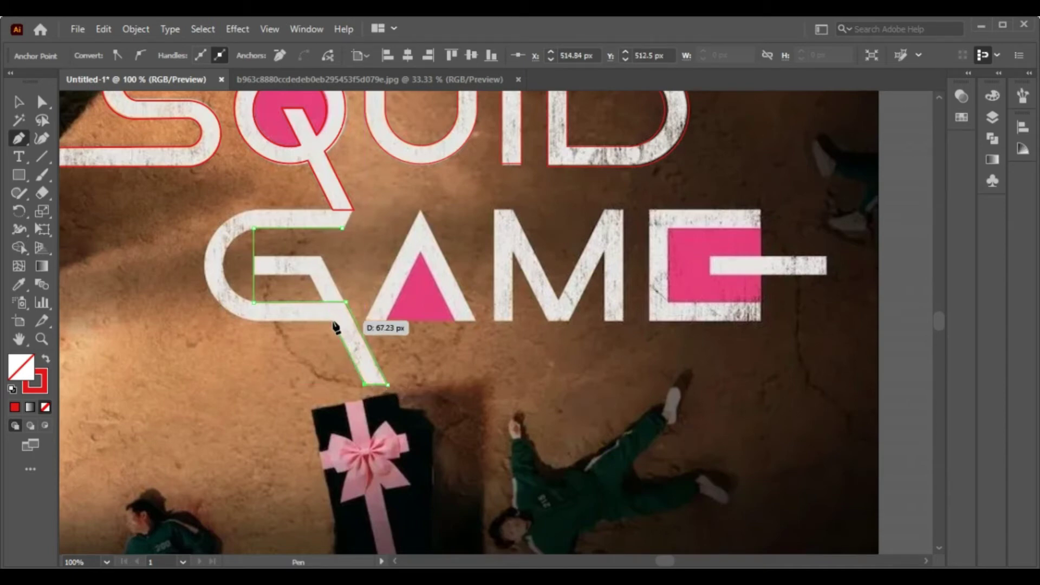
pyautogui.click(201, 320)
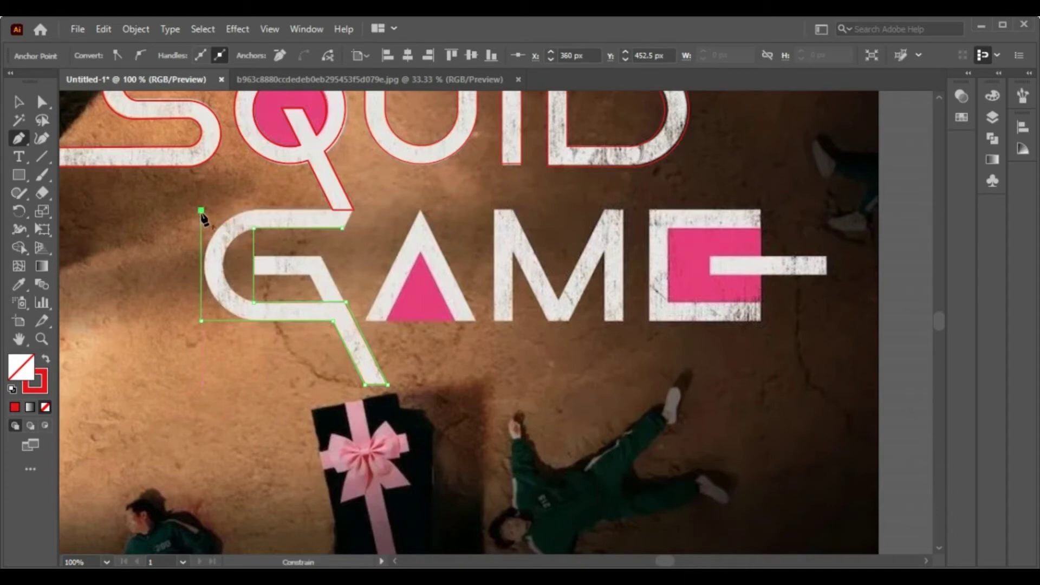
pyautogui.click(201, 210)
pyautogui.click(353, 210)
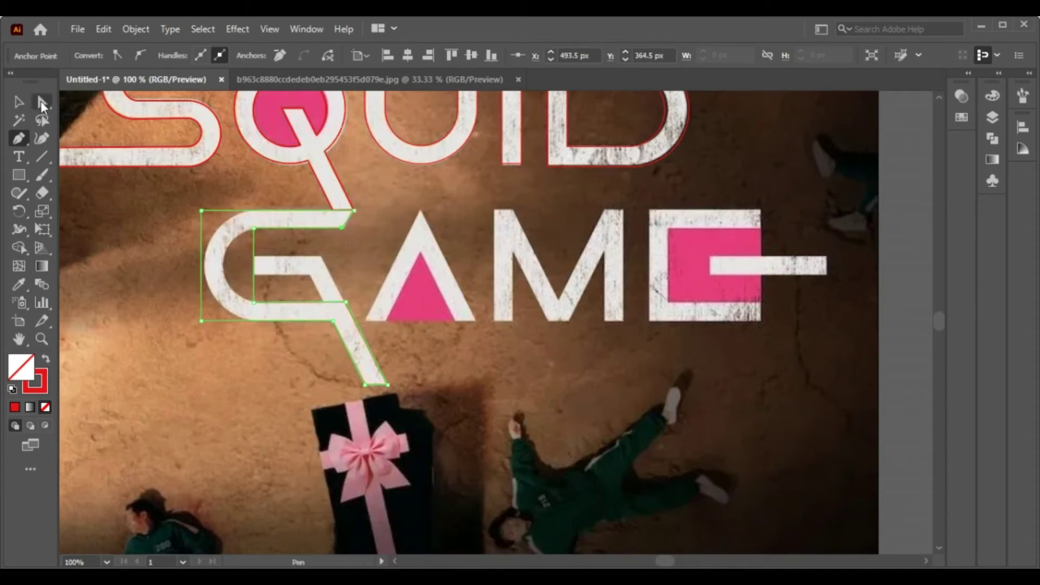
pyautogui.click(42, 103)
# Round the G's left corners by dragging its anchor points
pyautogui.click(216, 309)
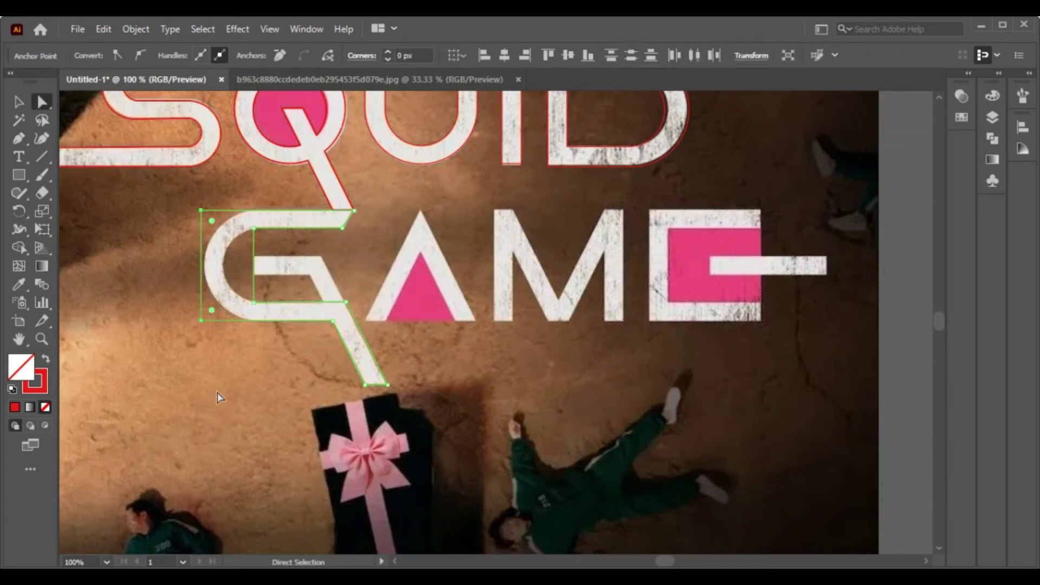
pyautogui.moveTo(212, 222); pyautogui.dragTo(313, 229)
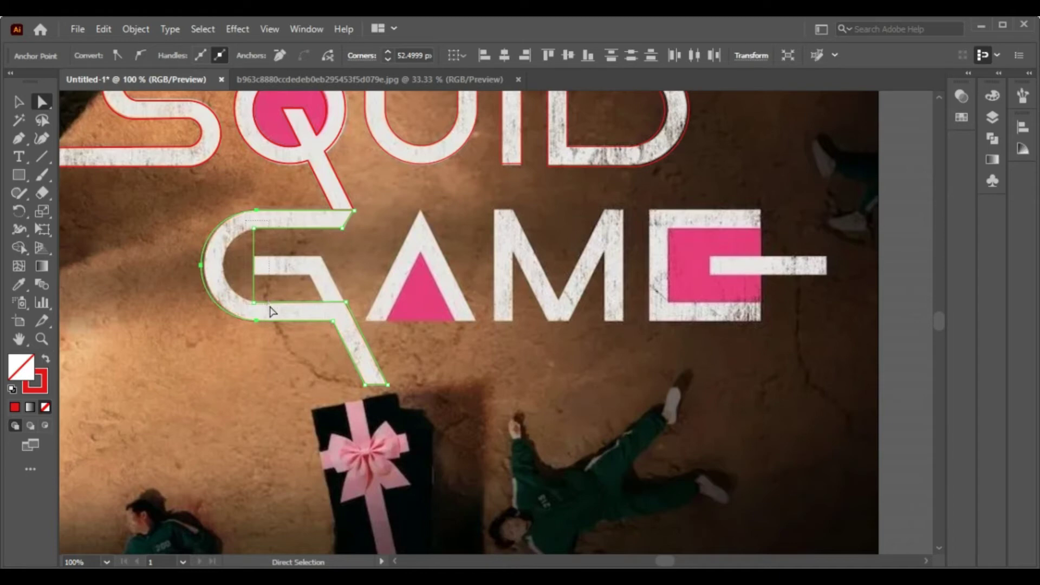
pyautogui.click(253, 274)
pyautogui.click(280, 258)
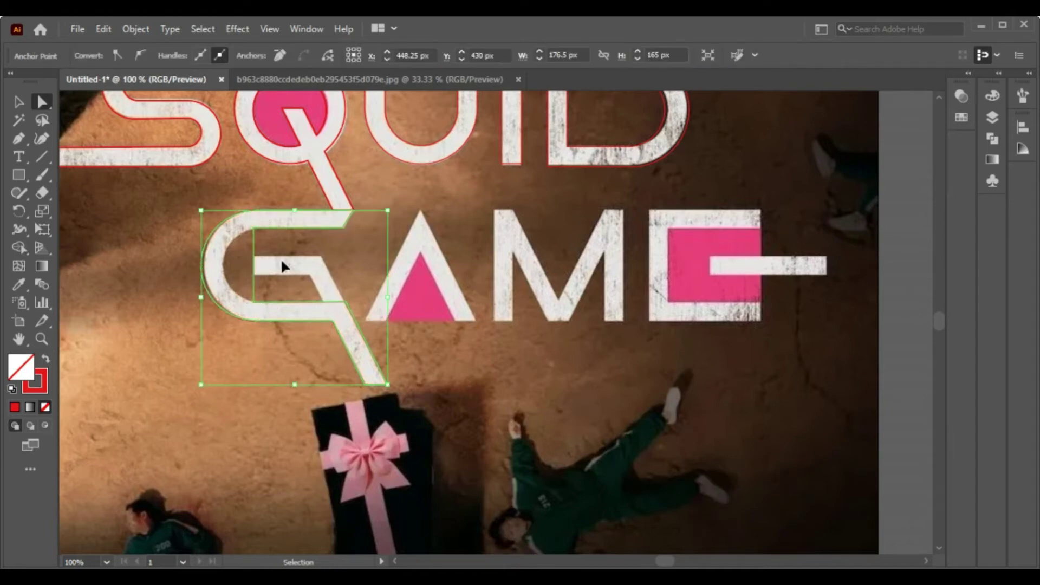
pyautogui.moveTo(215, 232)
pyautogui.mouseDown()
pyautogui.moveTo(263, 233)
pyautogui.moveTo(313, 262)
pyautogui.mouseUp()
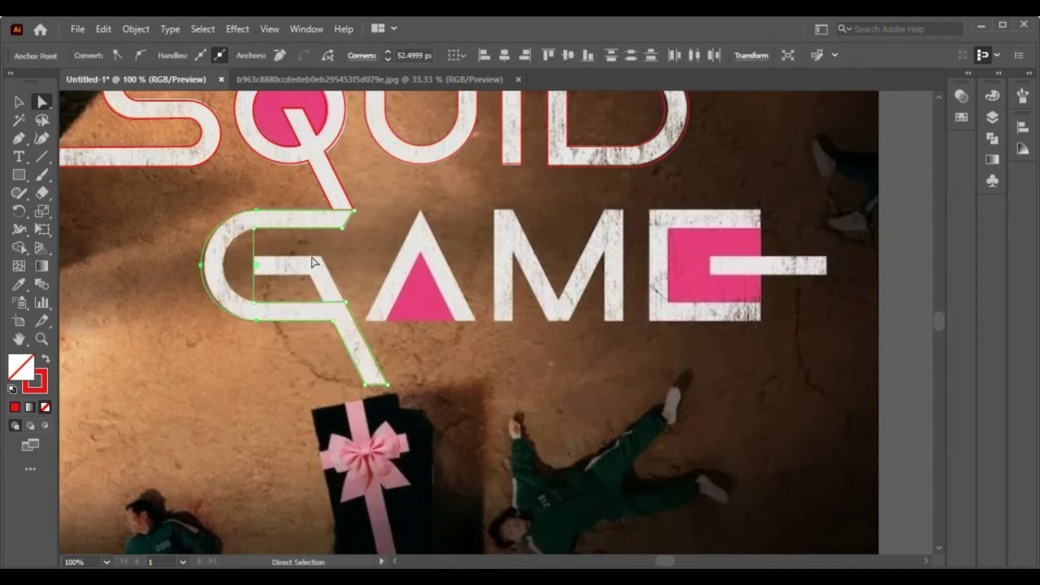
pyautogui.press('v')
pyautogui.click(204, 273)
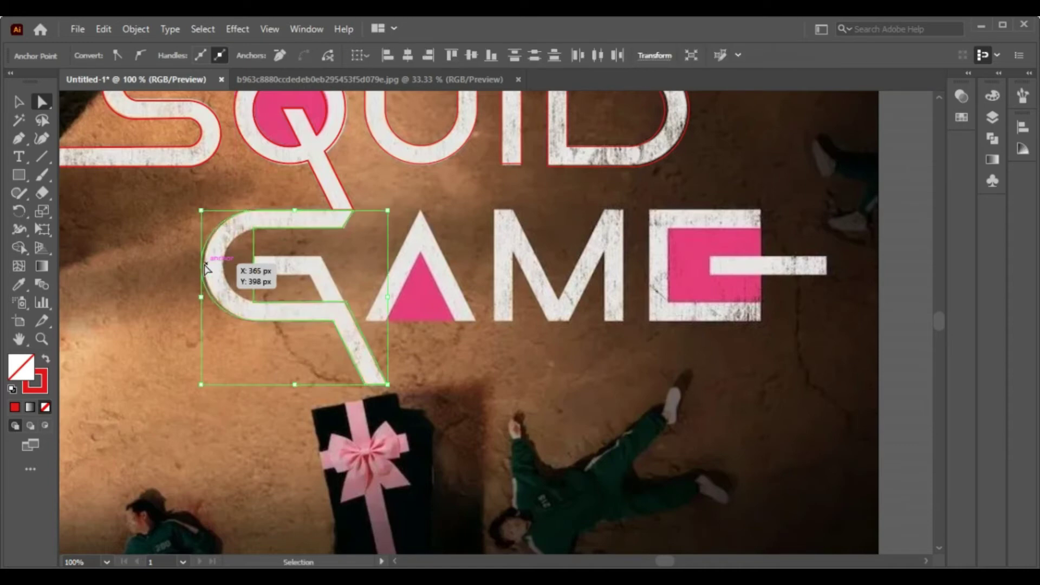
# Nudge and pull the G's inner anchors to refine its inner corner and curve
pyautogui.press('a')
pyautogui.moveTo(204, 267); pyautogui.dragTo(207, 268)
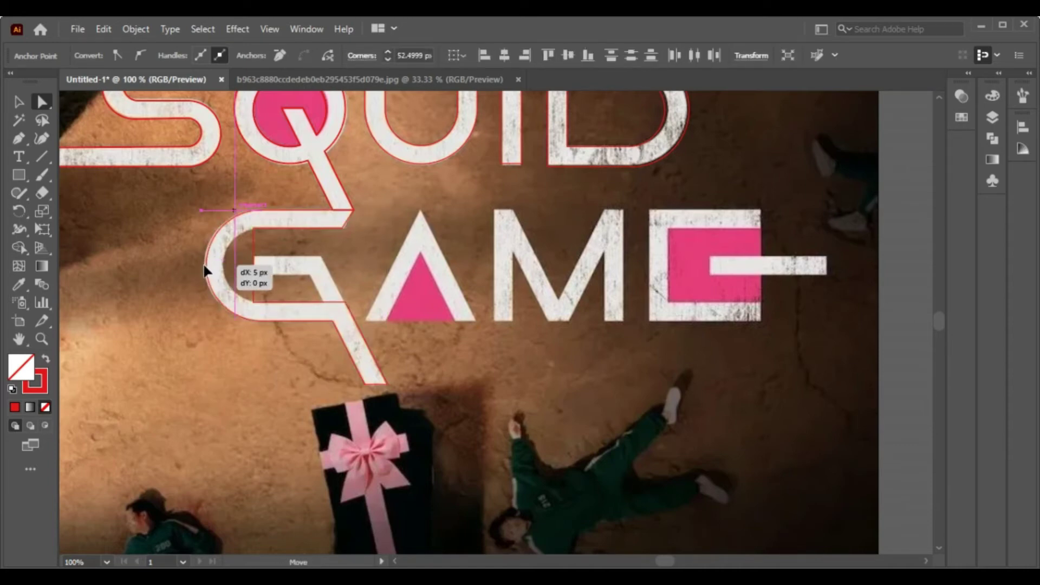
pyautogui.click(240, 245)
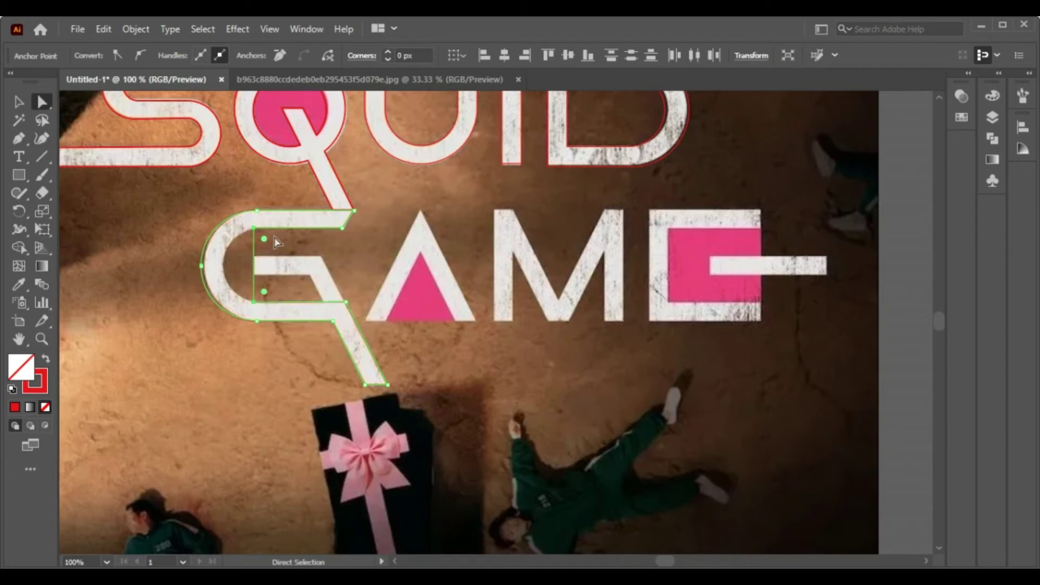
pyautogui.moveTo(250, 265); pyautogui.dragTo(239, 258)
pyautogui.click(240, 258)
pyautogui.moveTo(242, 264); pyautogui.dragTo(225, 259)
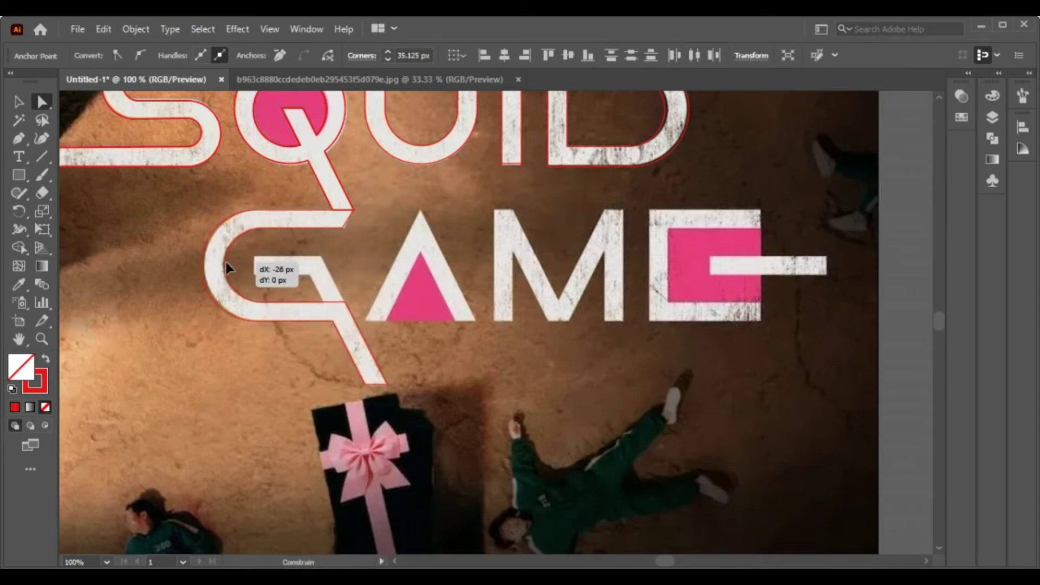
pyautogui.moveTo(226, 263); pyautogui.dragTo(225, 263)
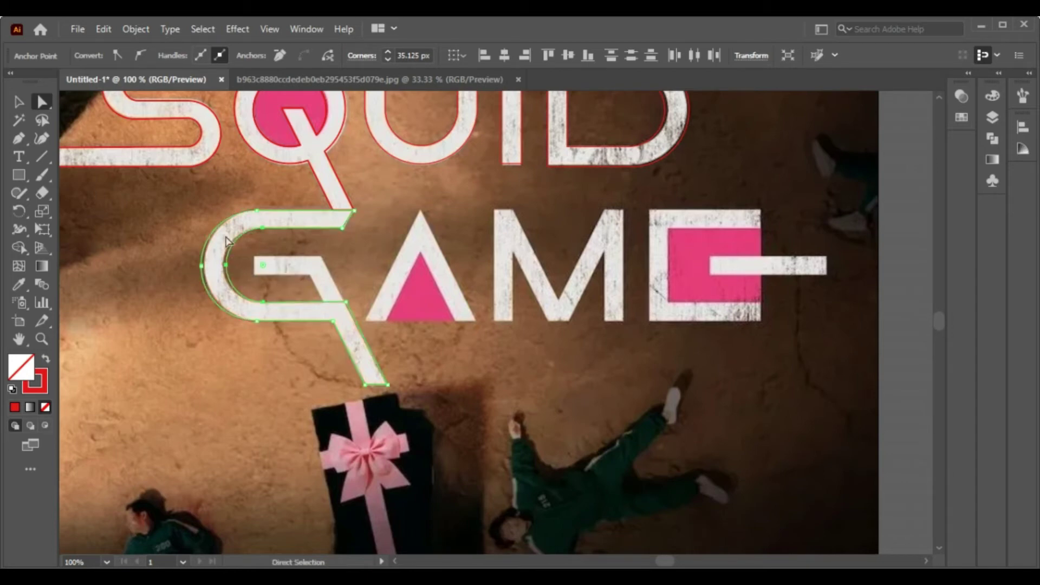
pyautogui.click(18, 101)
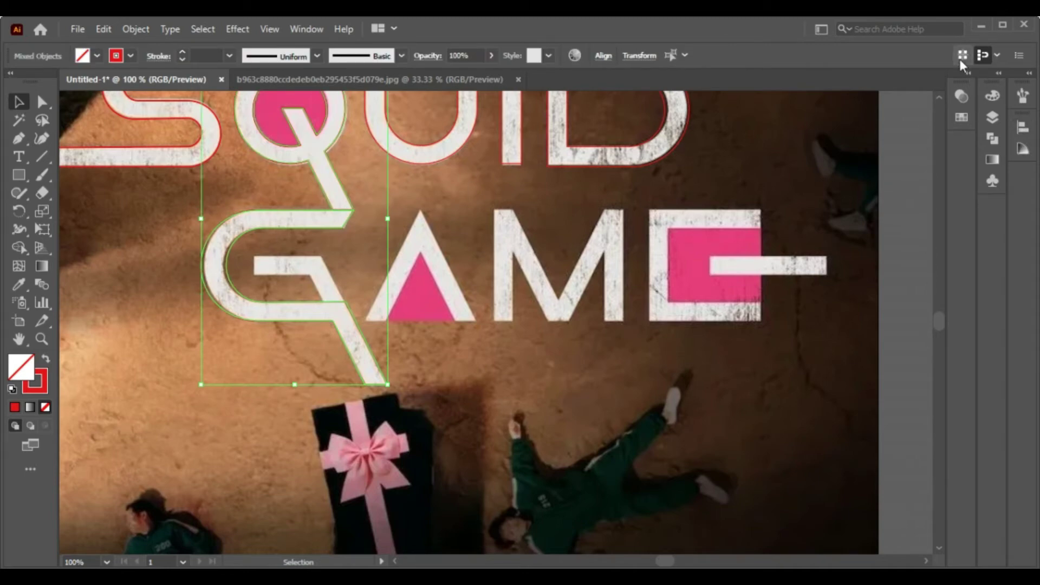
# Unite the G and the Q's tail into one shape with Pathfinder
pyautogui.rightClick(996, 141)
pyautogui.click(994, 137)
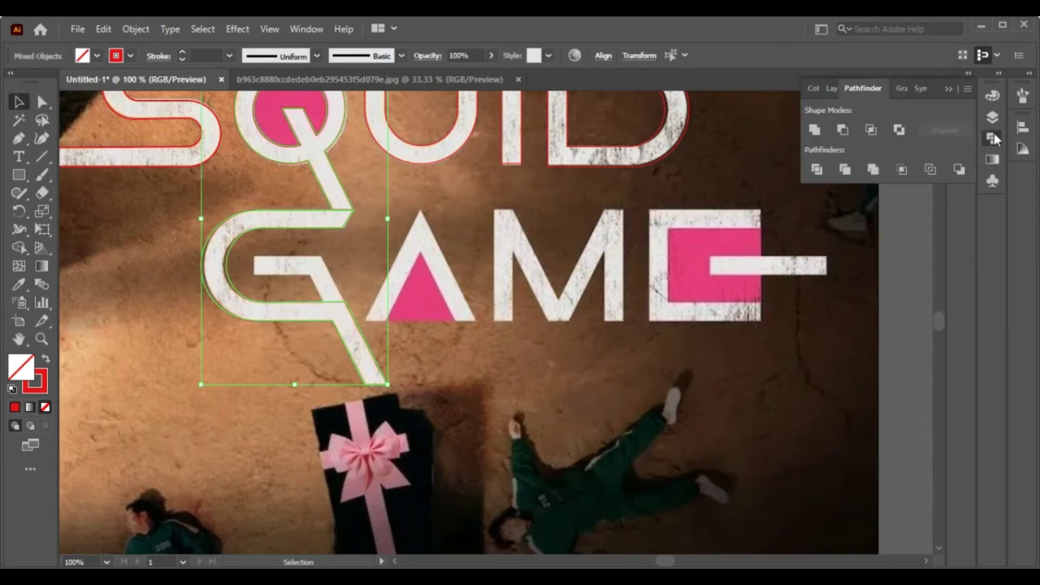
pyautogui.click(816, 129)
pyautogui.click(578, 210)
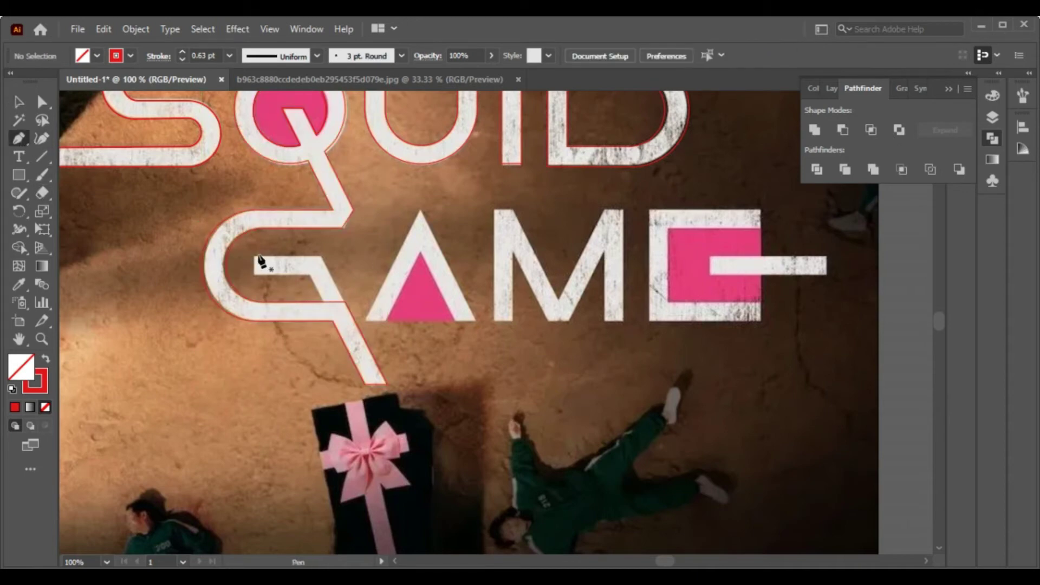
# Draw a closed outline for the G's inner bar
pyautogui.click(253, 276)
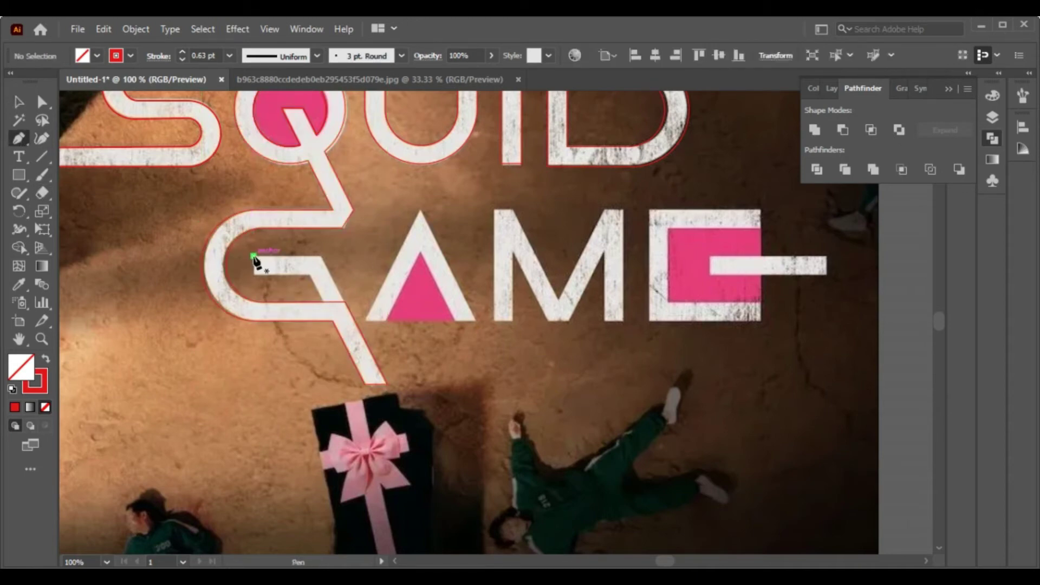
pyautogui.click(309, 276)
pyautogui.click(323, 301)
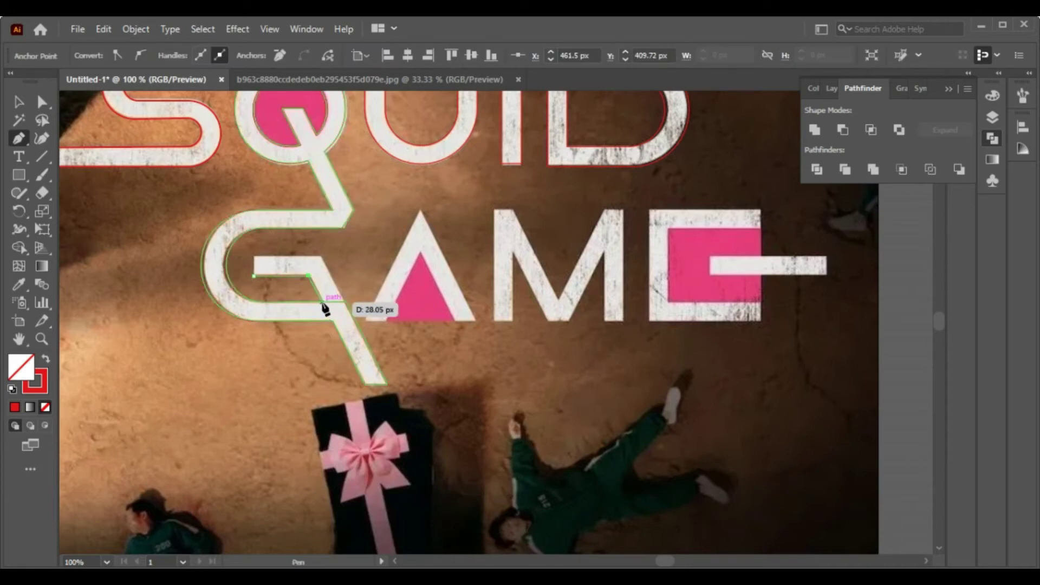
pyautogui.click(344, 301)
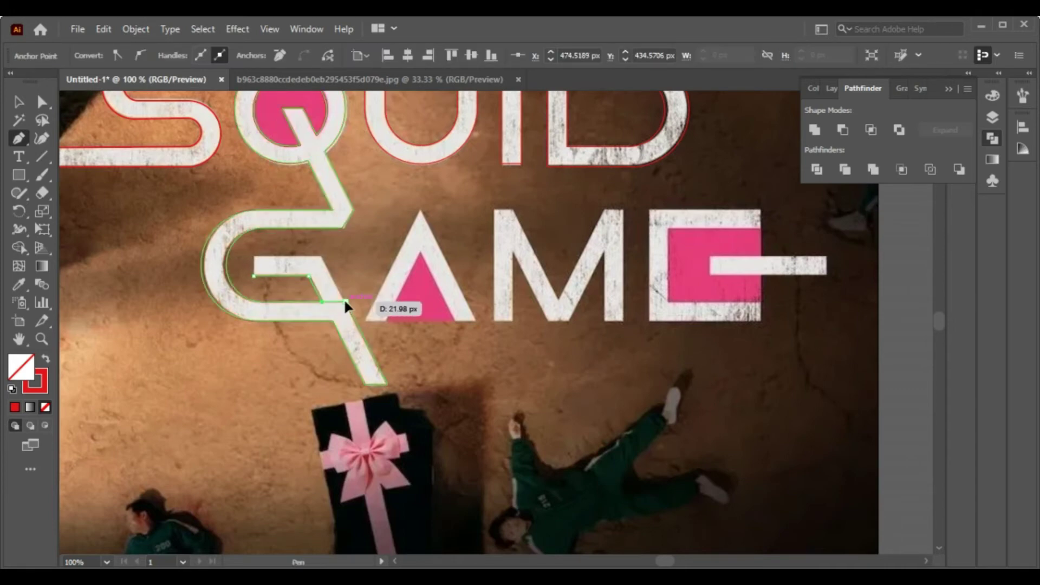
pyautogui.click(321, 256)
pyautogui.click(254, 256)
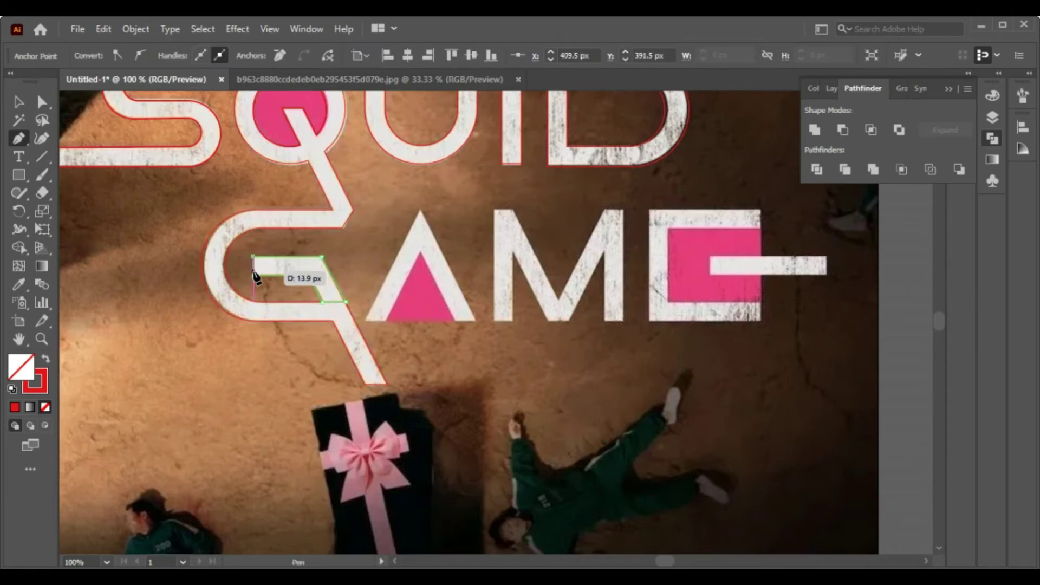
pyautogui.click(254, 275)
pyautogui.click(948, 89)
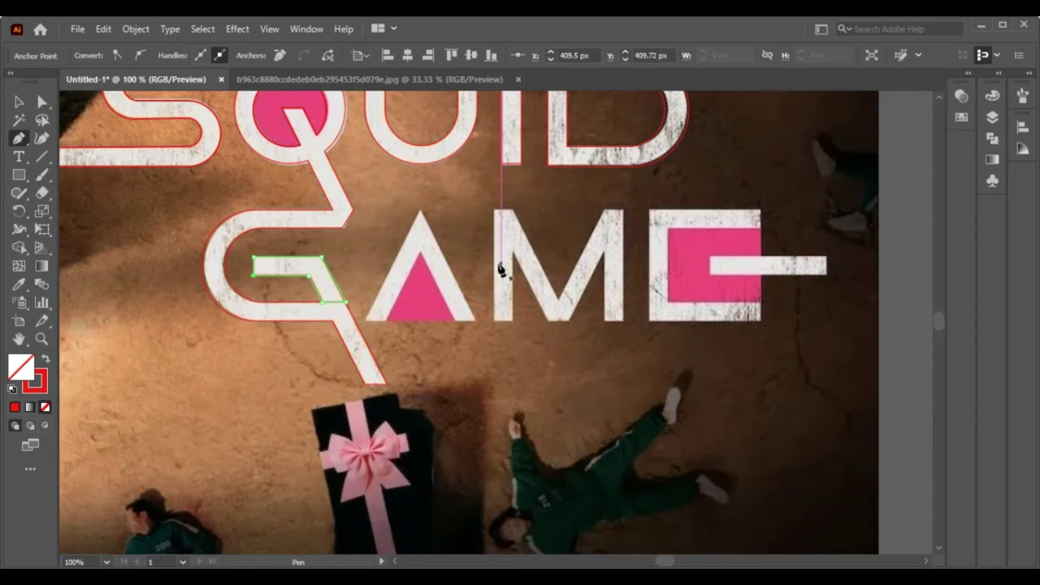
# Unite the inner bar with the G, then deselect everything
pyautogui.click(18, 102)
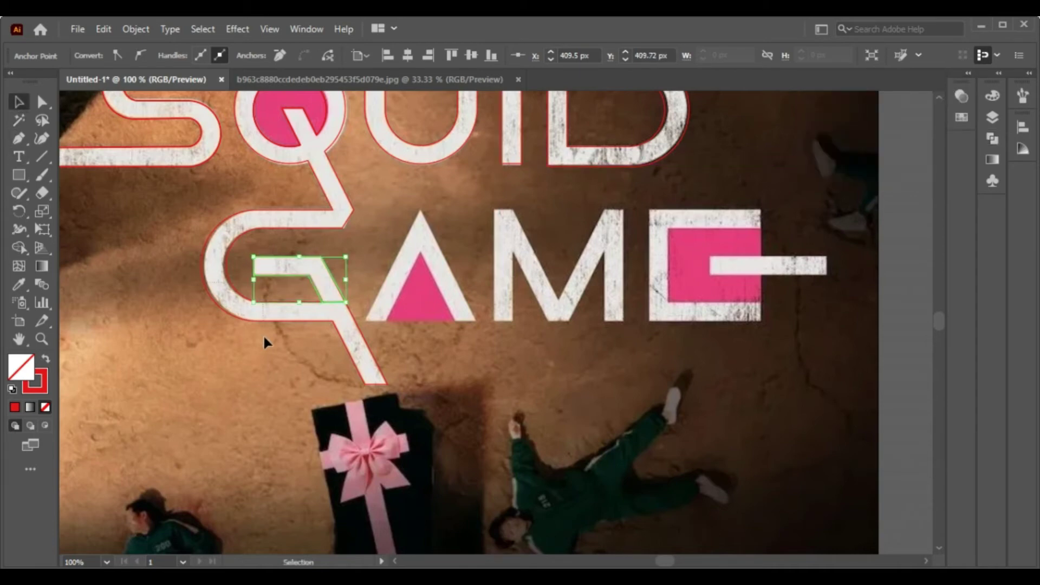
pyautogui.click(228, 307)
pyautogui.keyDown('shift'); pyautogui.click(329, 327); pyautogui.keyUp('shift')
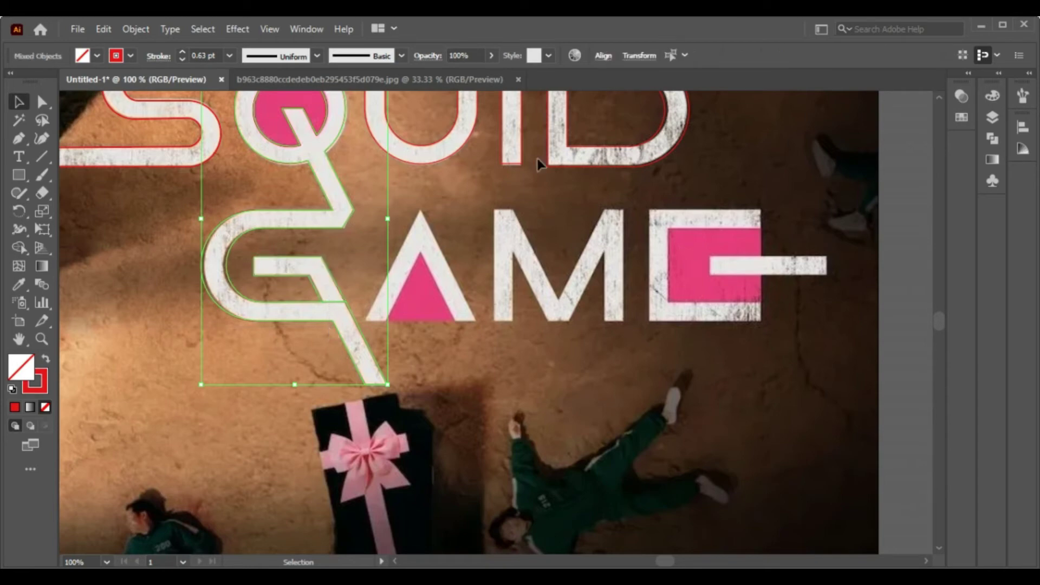
pyautogui.click(989, 144)
pyautogui.click(814, 130)
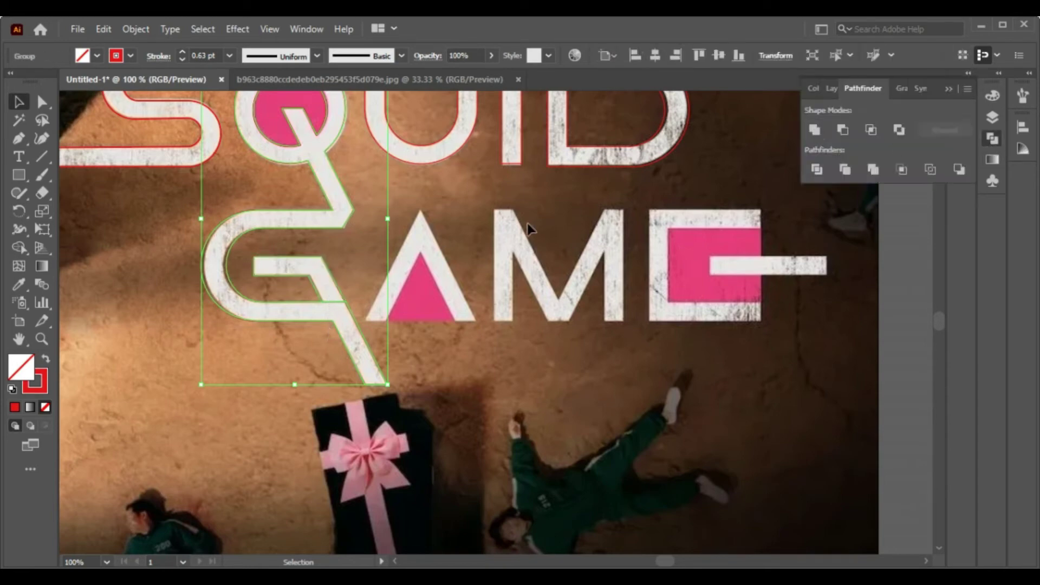
pyautogui.click(528, 224)
pyautogui.click(217, 288)
pyautogui.click(20, 248)
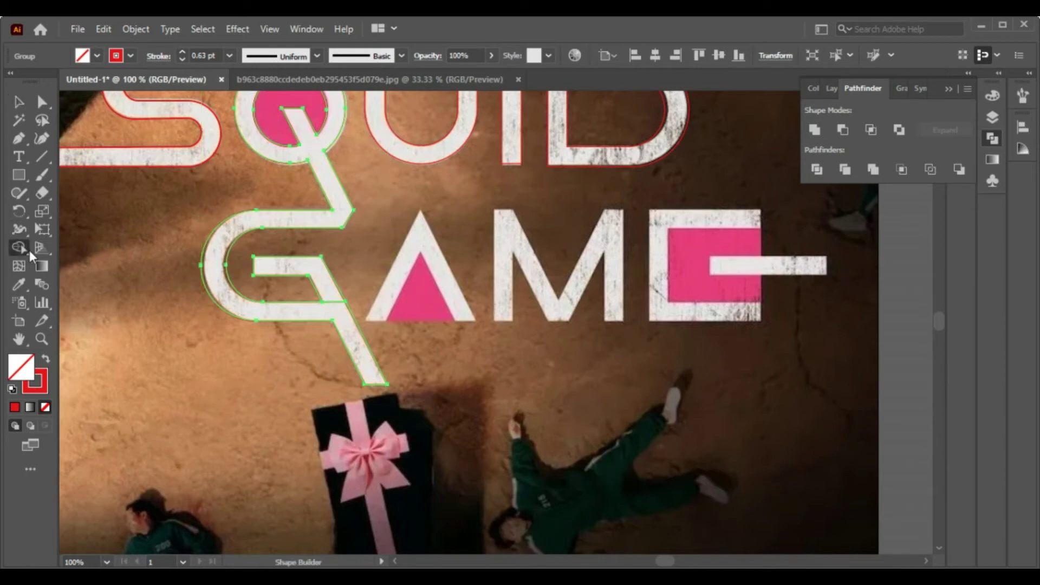
pyautogui.click(18, 103)
pyautogui.click(949, 89)
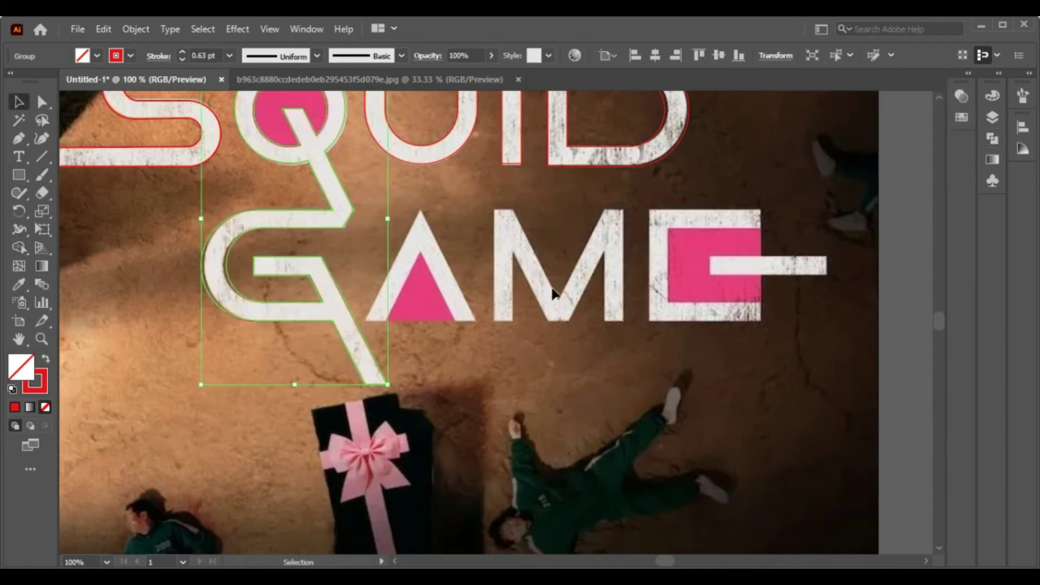
pyautogui.hotkey('ctrl', 'shift', 'a')
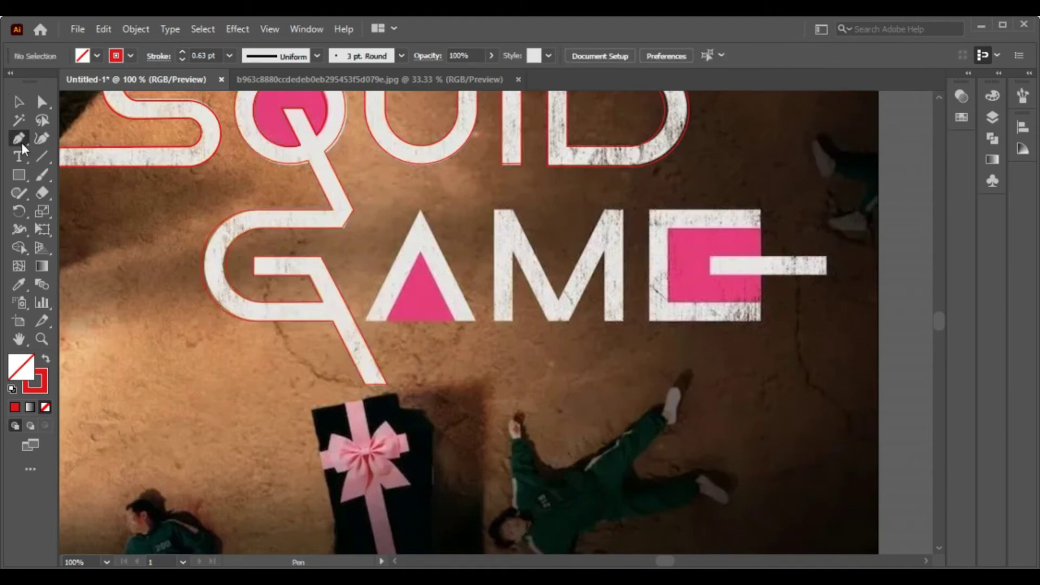
# Trace the A of GAME as a closed outline around its triangular opening
pyautogui.click(365, 321)
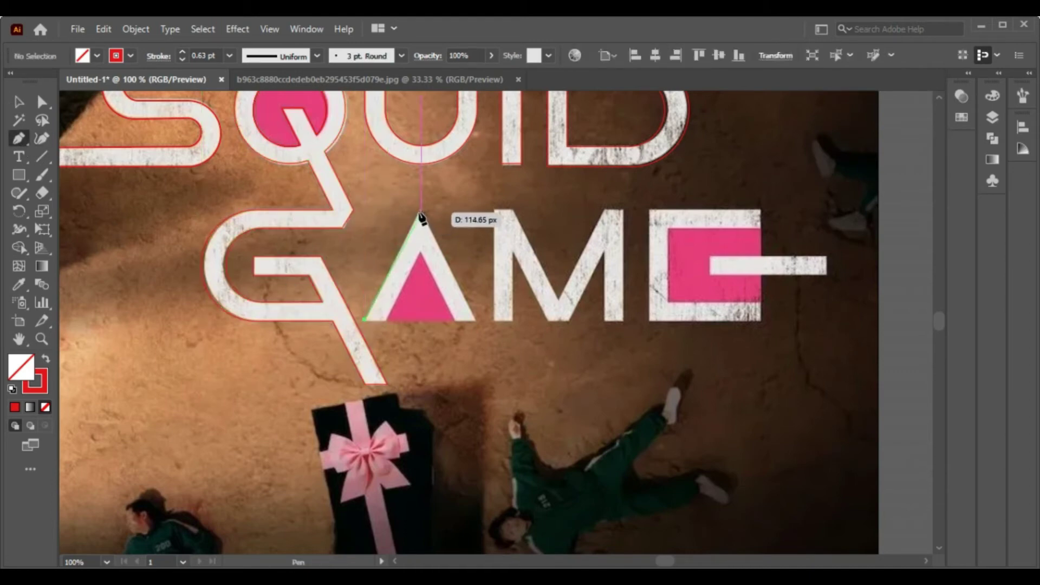
pyautogui.click(421, 209)
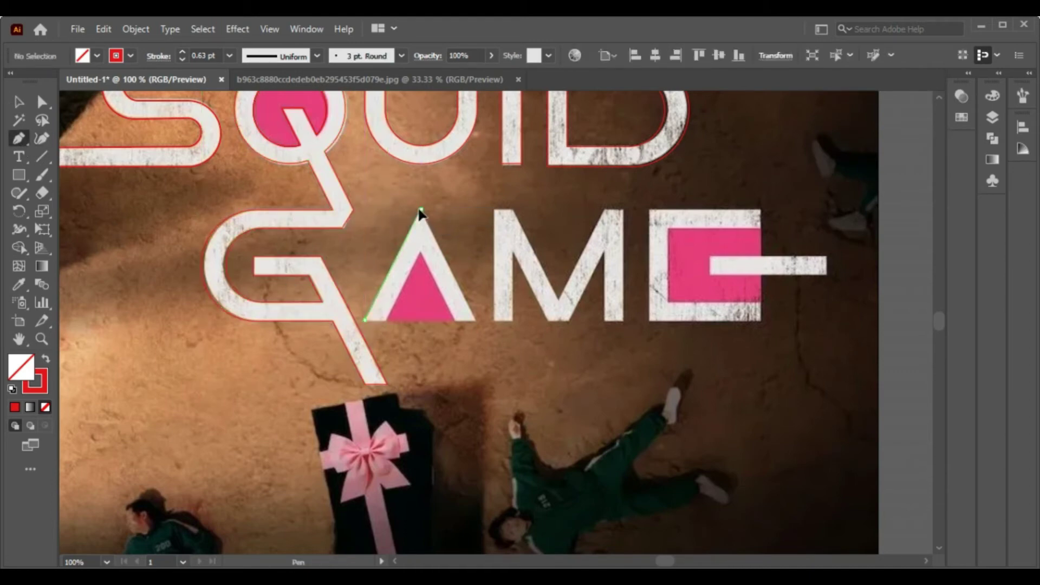
pyautogui.click(475, 321)
pyautogui.click(453, 320)
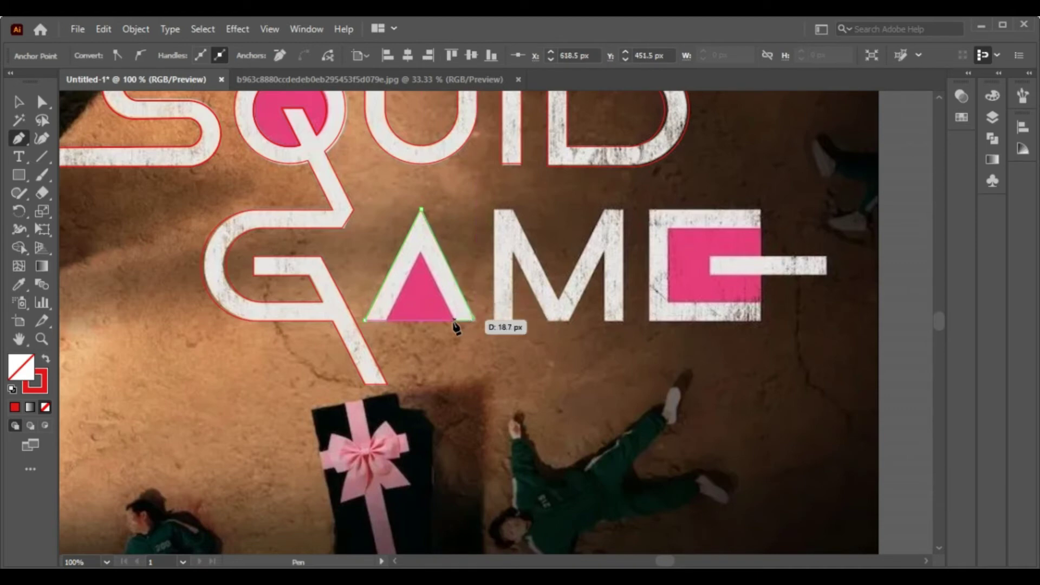
pyautogui.click(421, 252)
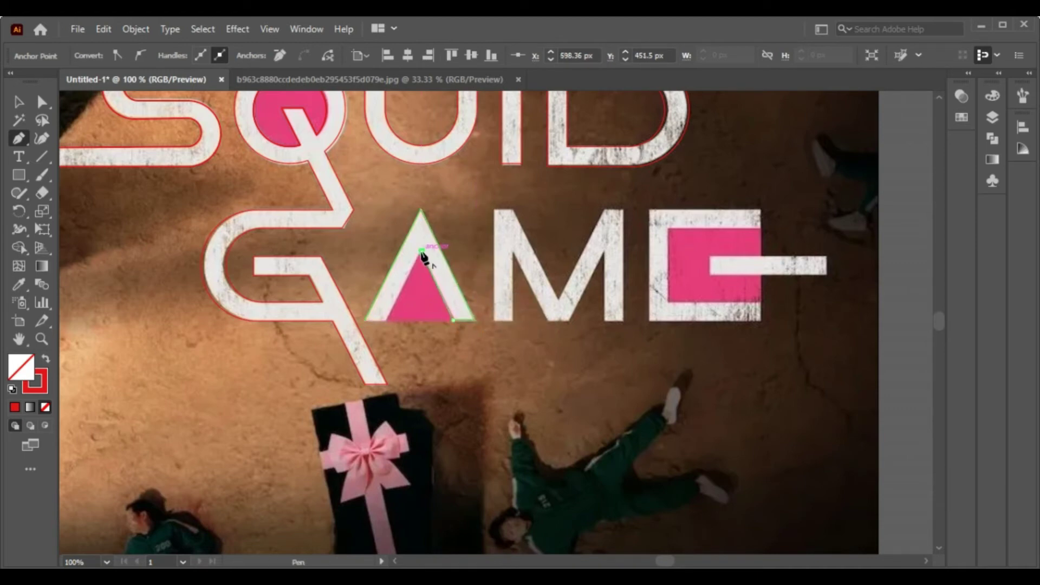
pyautogui.click(387, 320)
pyautogui.click(366, 320)
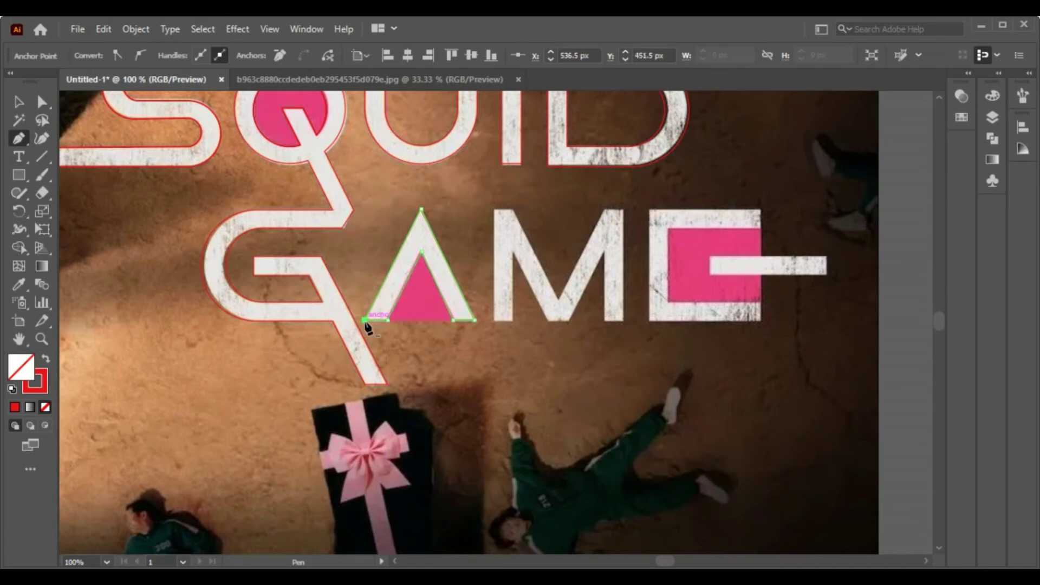
# Outline the M's left side, middle vertex and right-side corners
pyautogui.click(494, 320)
pyautogui.click(494, 209)
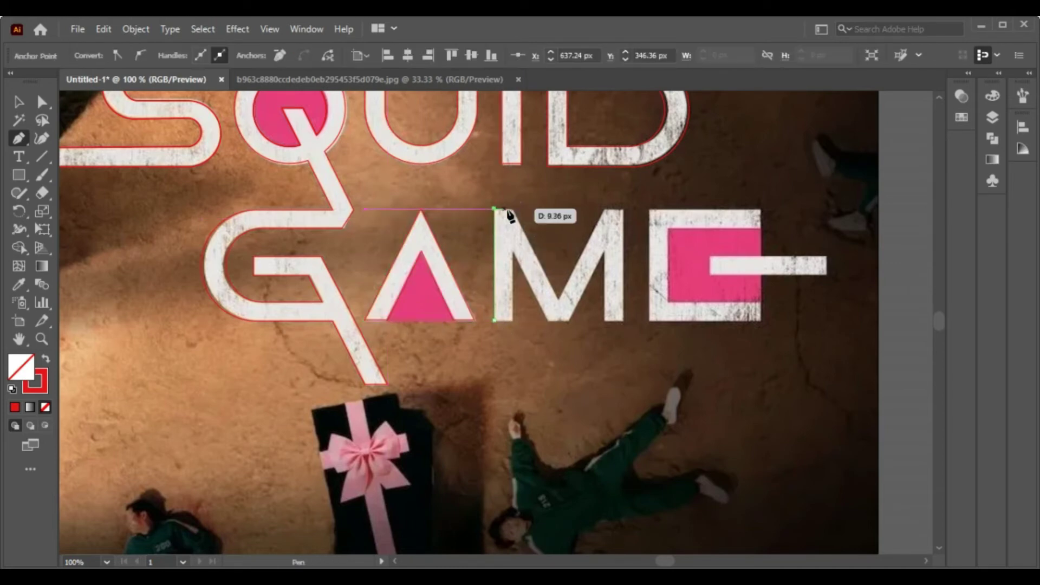
pyautogui.click(511, 208)
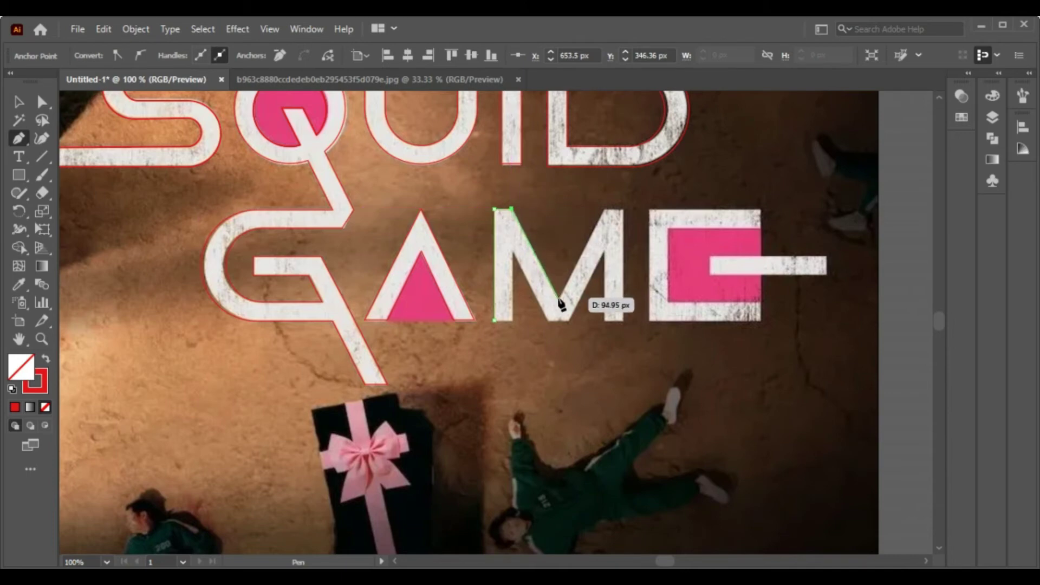
pyautogui.click(558, 296)
pyautogui.click(604, 209)
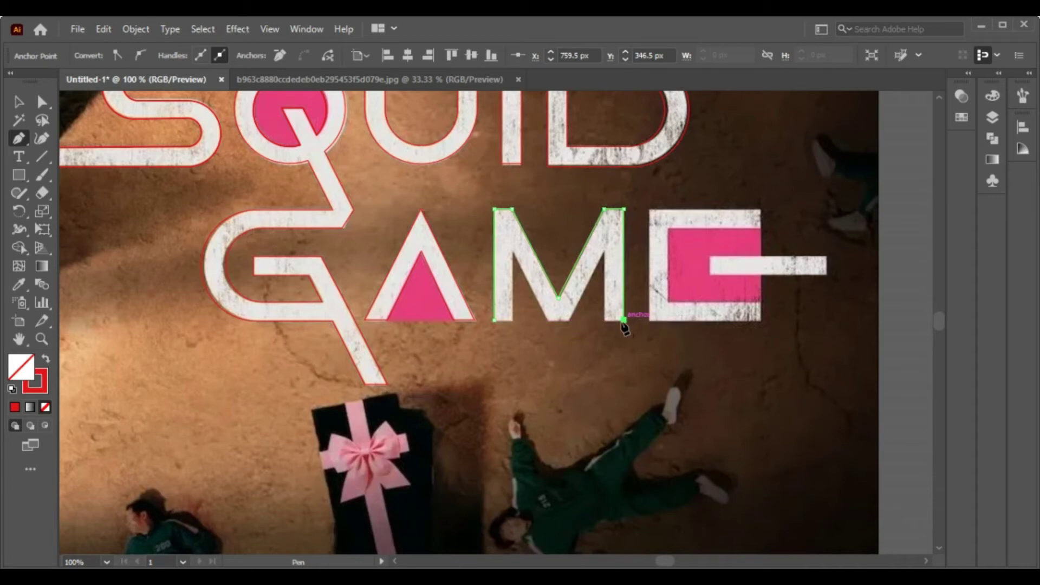
pyautogui.click(624, 319)
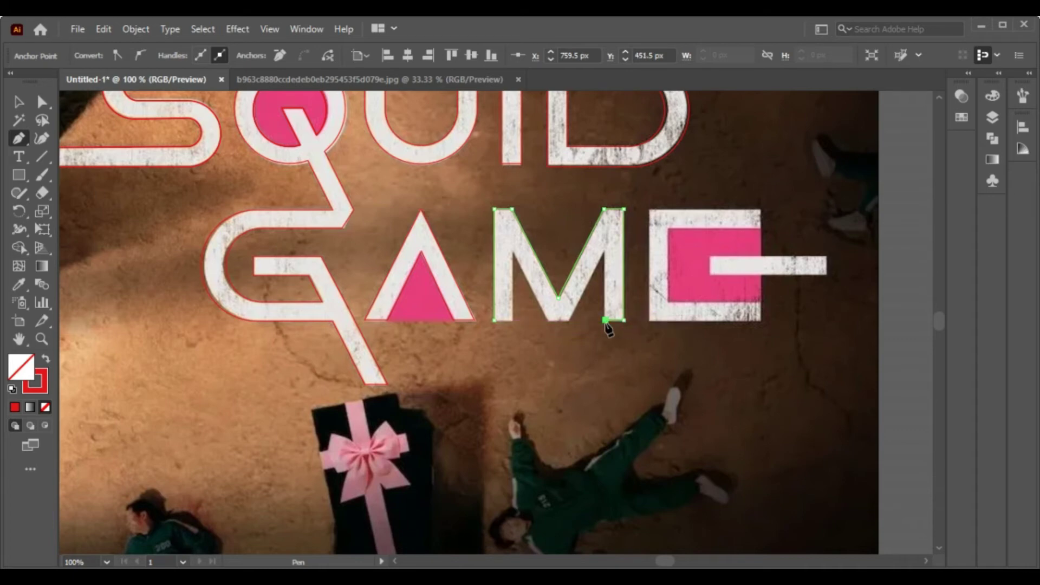
pyautogui.click(605, 252)
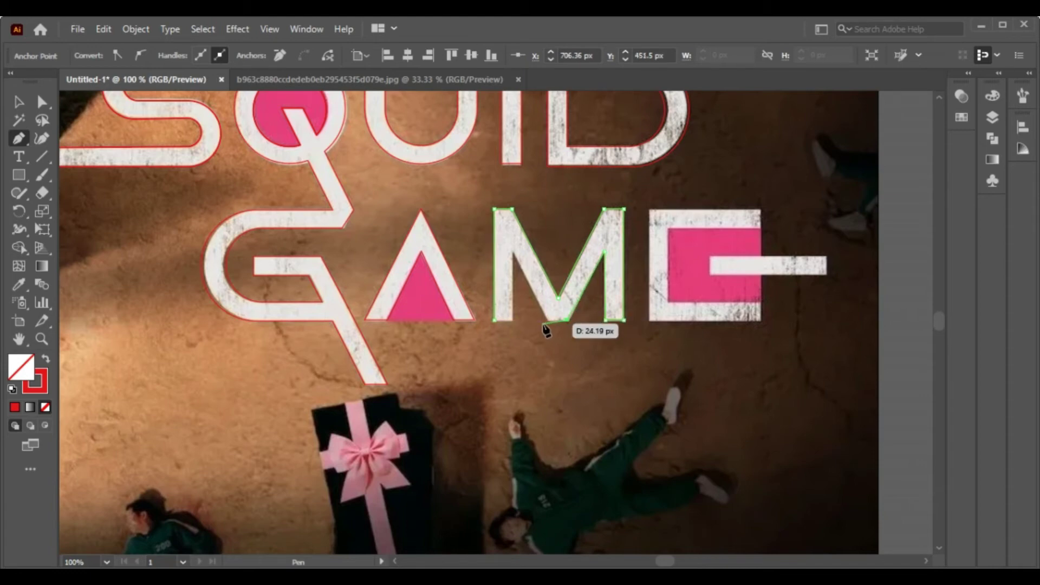
# Finish the M along its inner vee and close it, then anchor the E's top-left corner
pyautogui.press('ctrl')
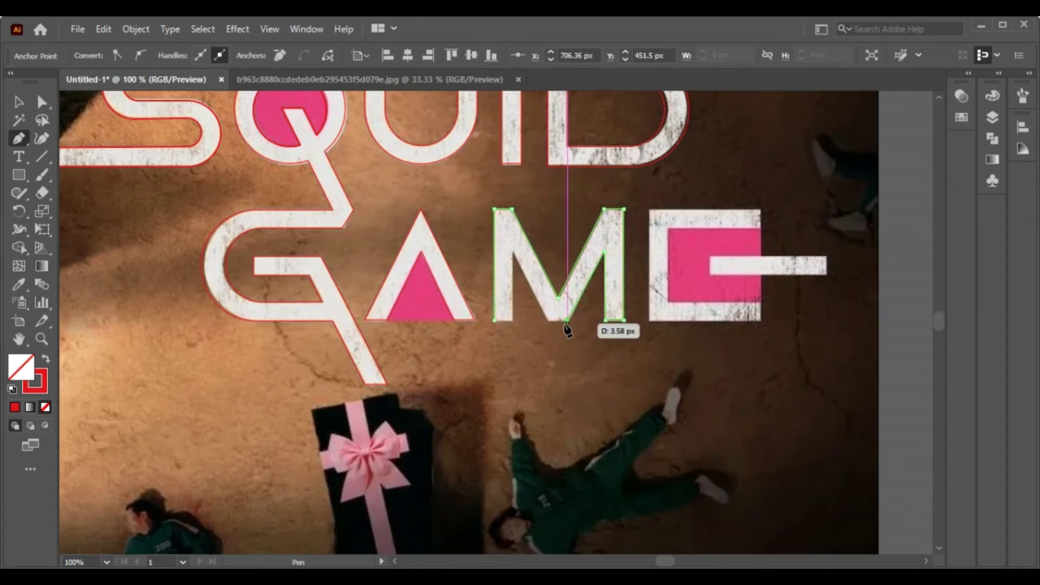
pyautogui.click(569, 320)
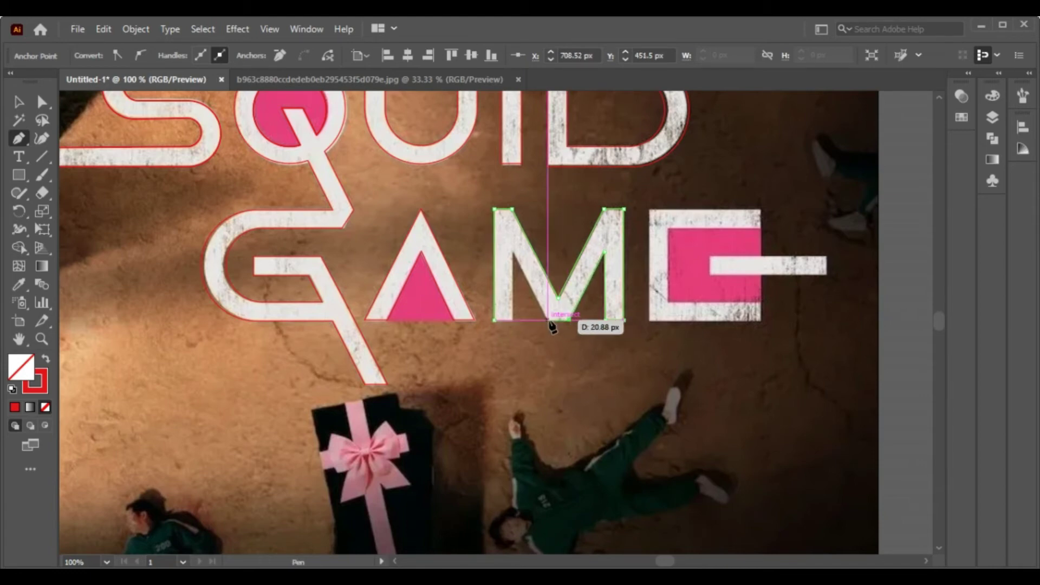
pyautogui.click(547, 320)
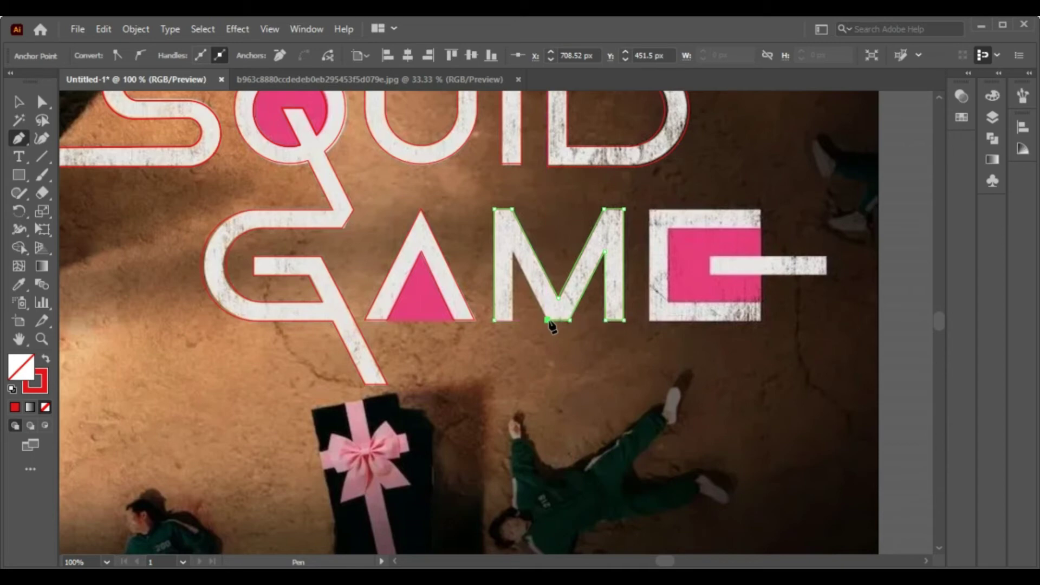
pyautogui.click(511, 252)
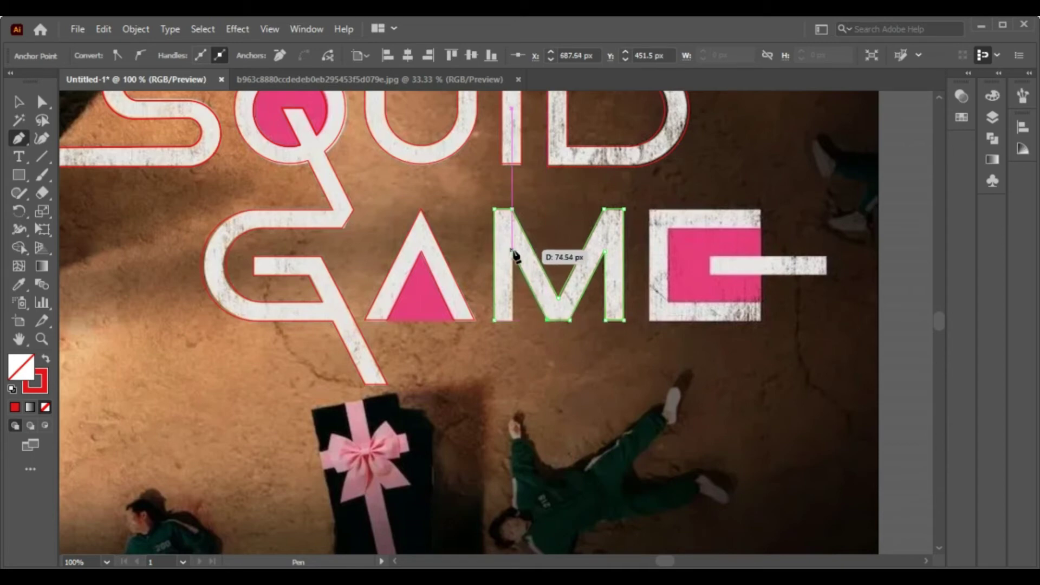
pyautogui.click(511, 321)
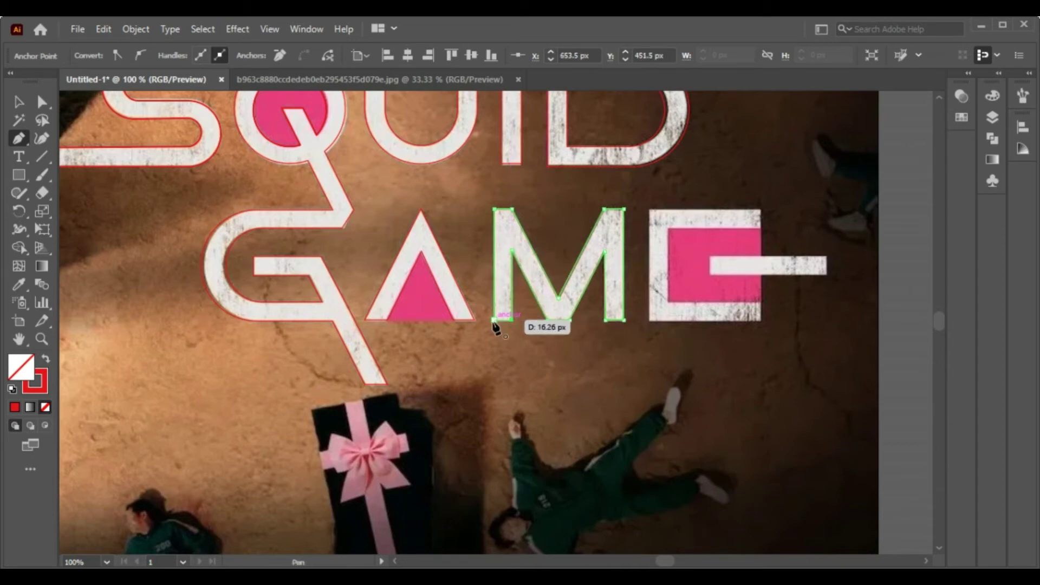
pyautogui.click(650, 210)
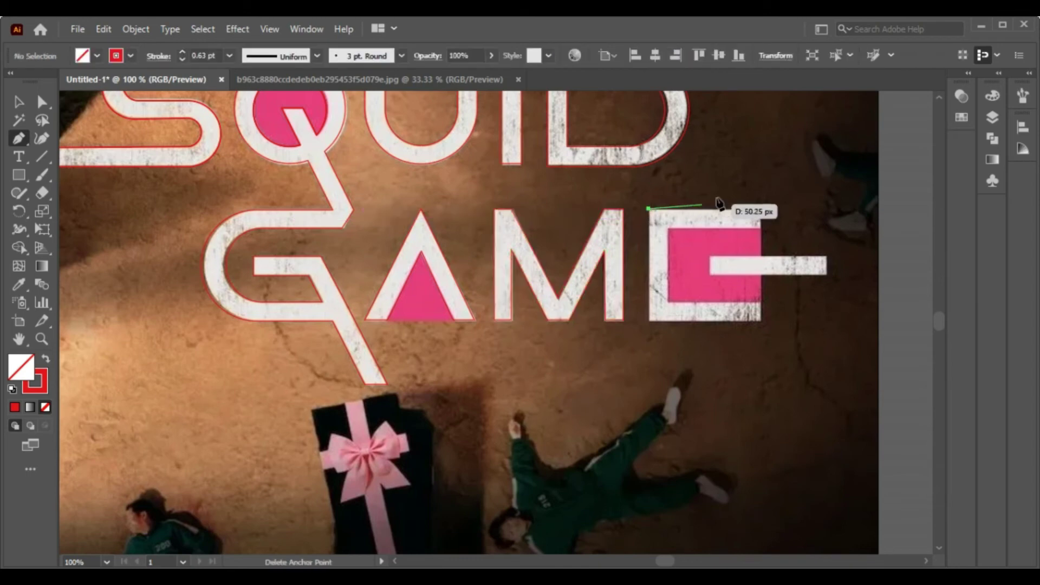
# Complete the E's square outline around the pink square
pyautogui.click(761, 210)
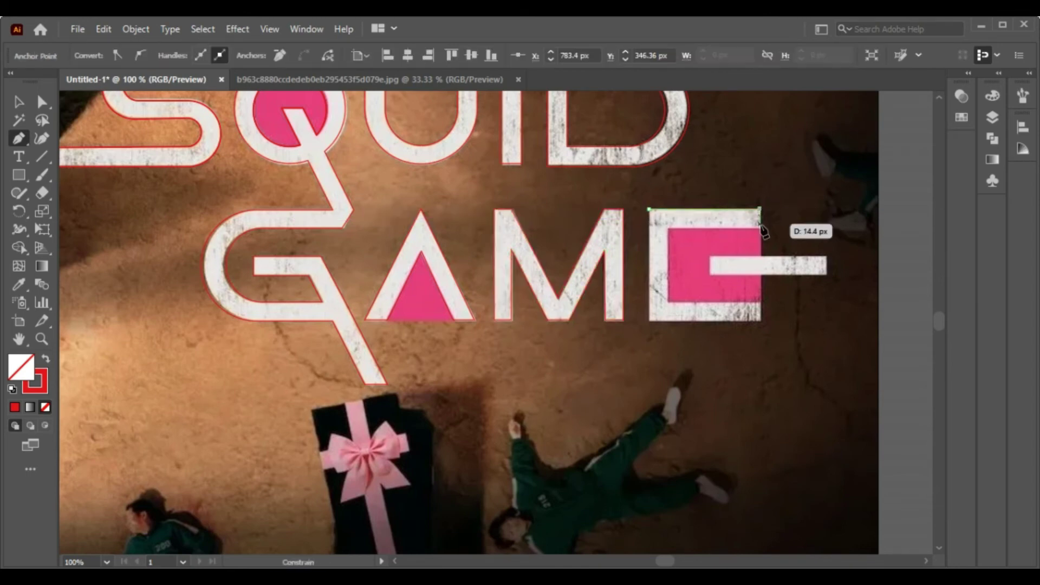
pyautogui.click(669, 228)
pyautogui.keyDown('shift'); pyautogui.click(669, 300); pyautogui.keyUp('shift')
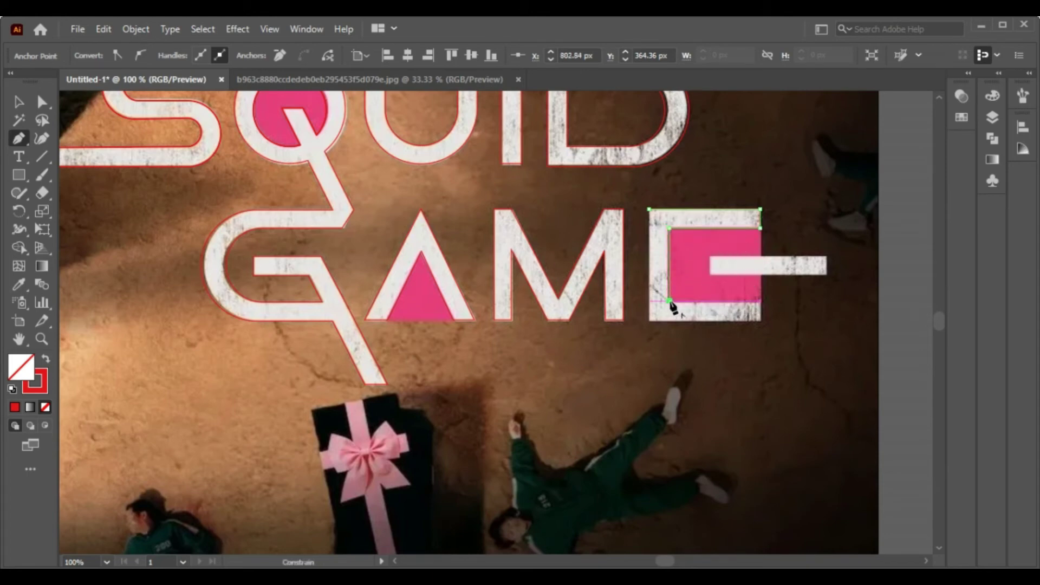
pyautogui.click(760, 300)
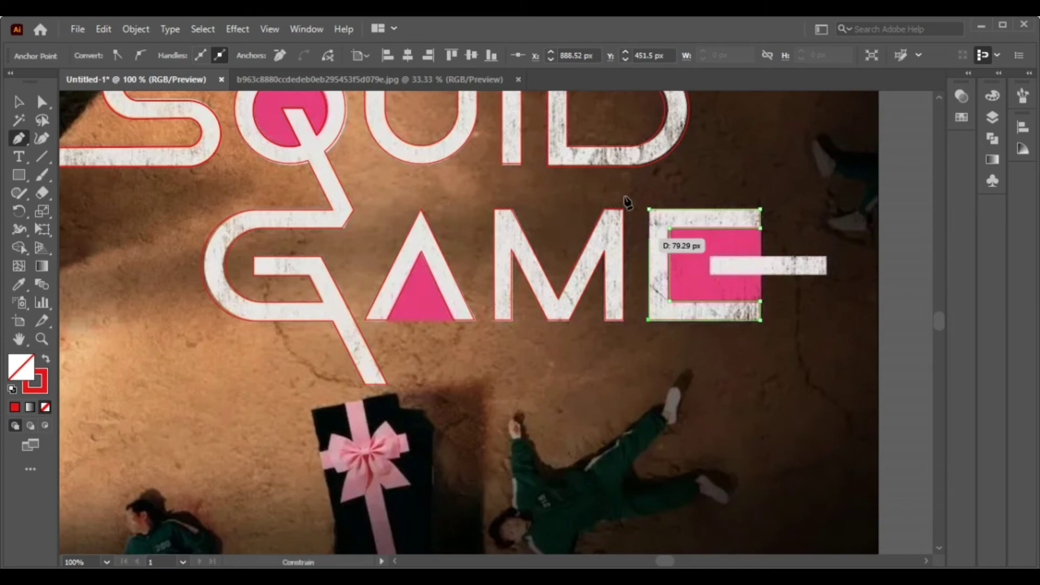
pyautogui.click(670, 228)
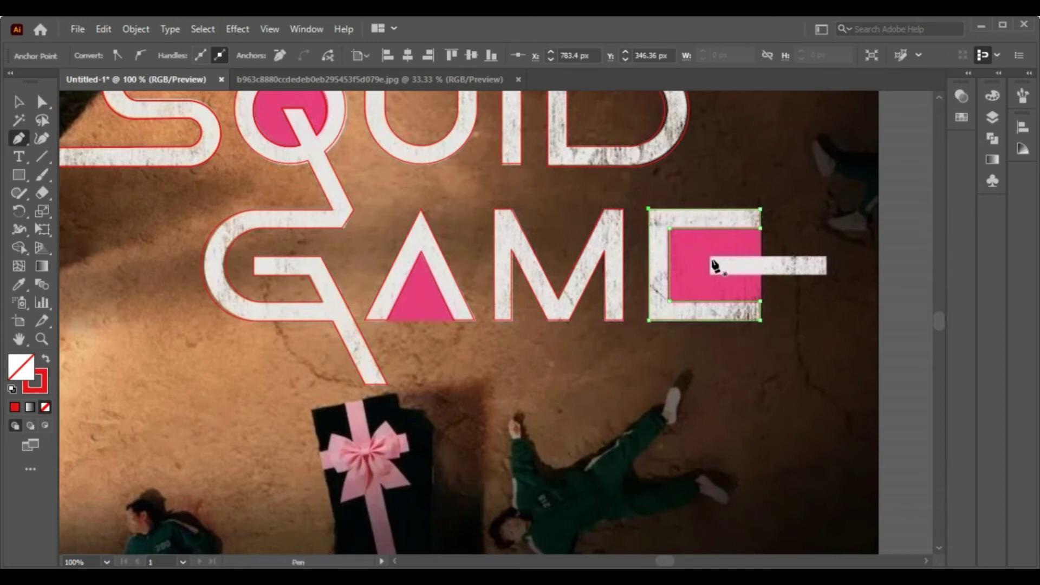
# Trace the E's protruding horizontal bar as a closed rectangle
pyautogui.click(708, 254)
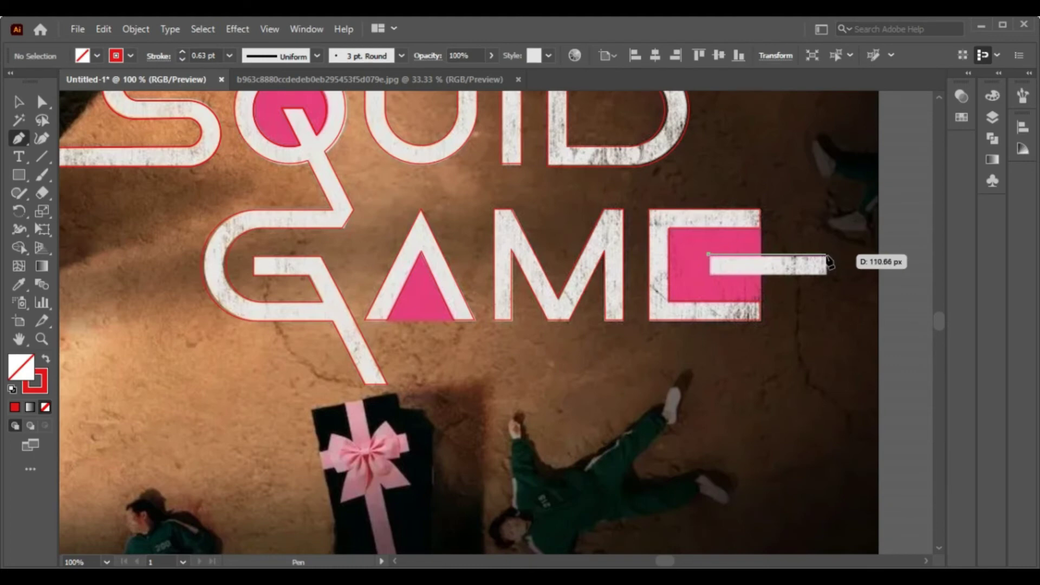
pyautogui.click(827, 254)
pyautogui.click(828, 275)
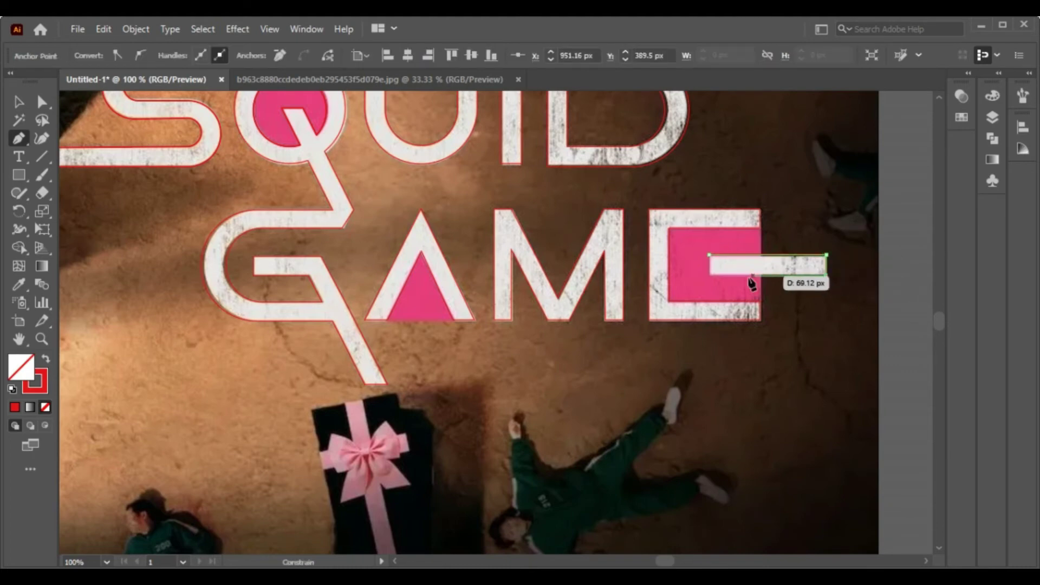
pyautogui.click(709, 275)
pyautogui.click(708, 254)
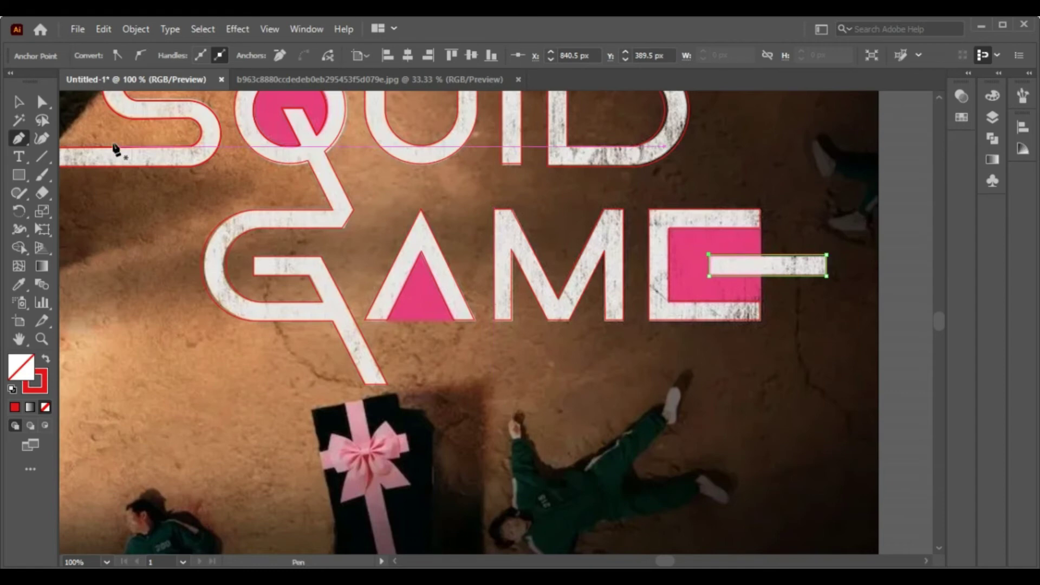
pyautogui.click(18, 102)
pyautogui.click(161, 256)
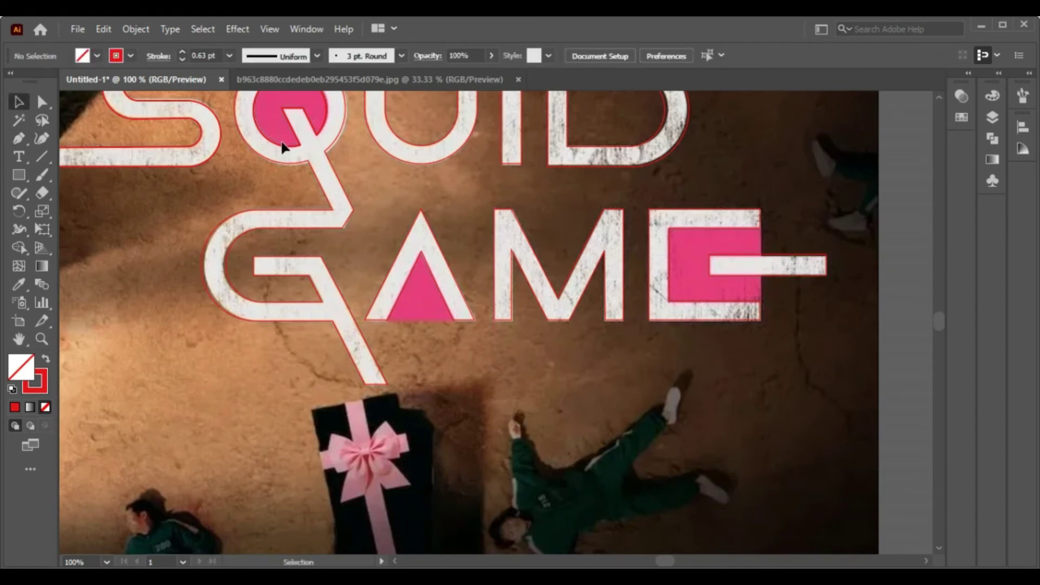
pyautogui.click(992, 118)
pyautogui.click(807, 129)
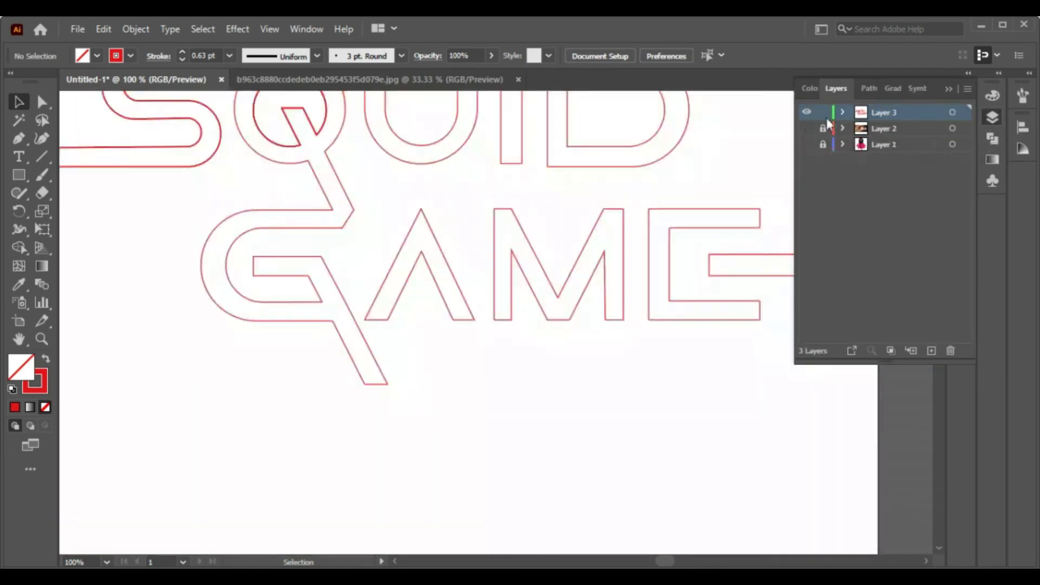
pyautogui.click(944, 87)
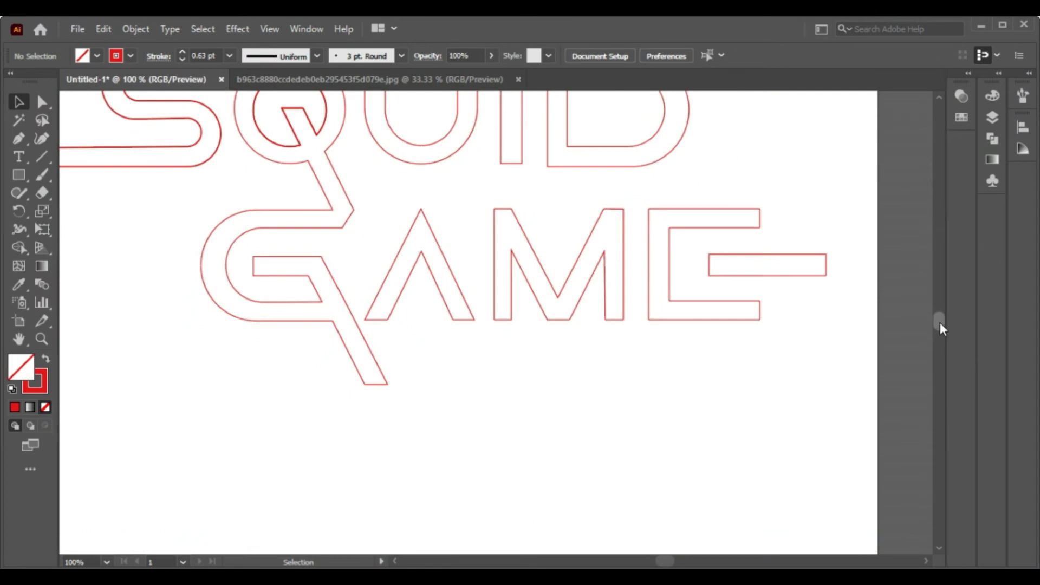
pyautogui.moveTo(940, 323); pyautogui.dragTo(940, 321)
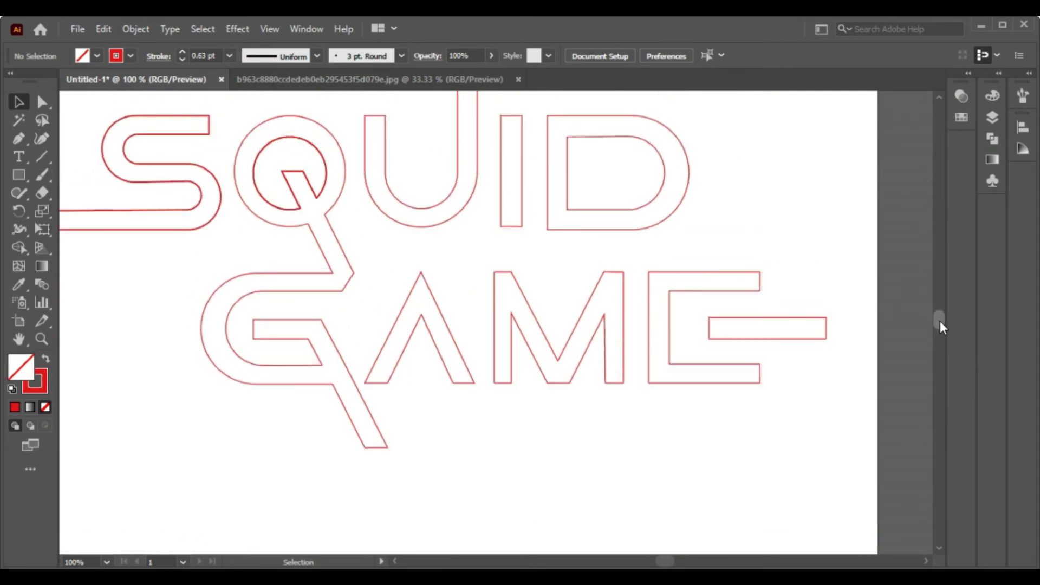
pyautogui.click(993, 118)
pyautogui.click(807, 129)
pyautogui.click(947, 92)
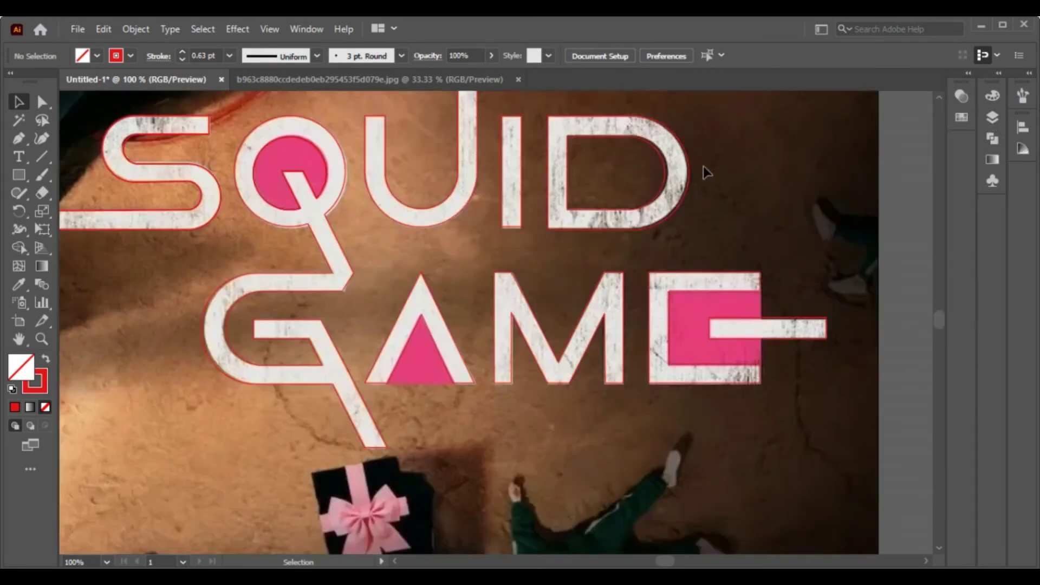
pyautogui.press('l')
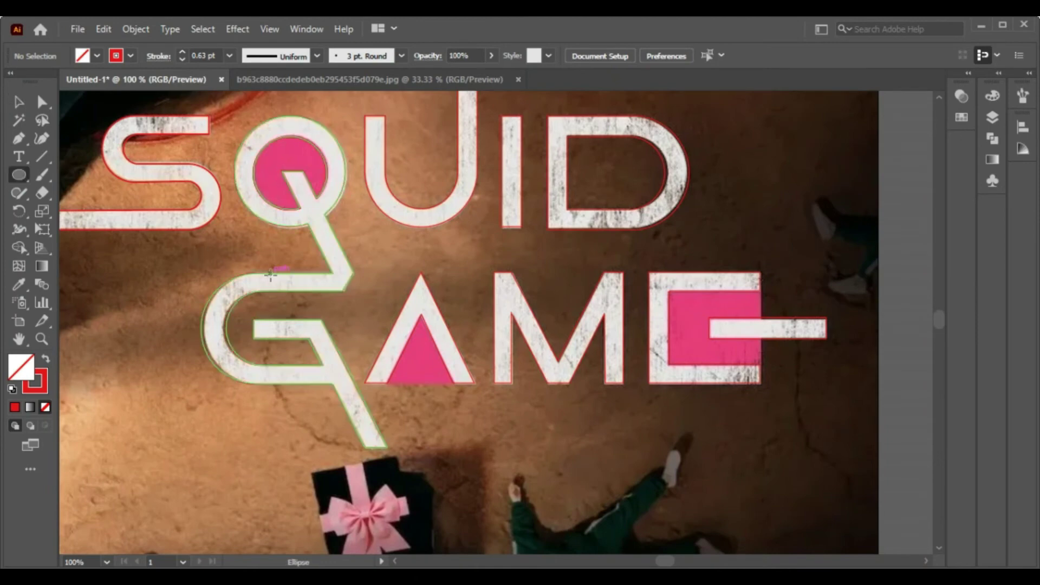
# Sample the reference pink, then draw a pink circle in the Q and a pink square in the E
pyautogui.click(18, 284)
pyautogui.click(287, 151)
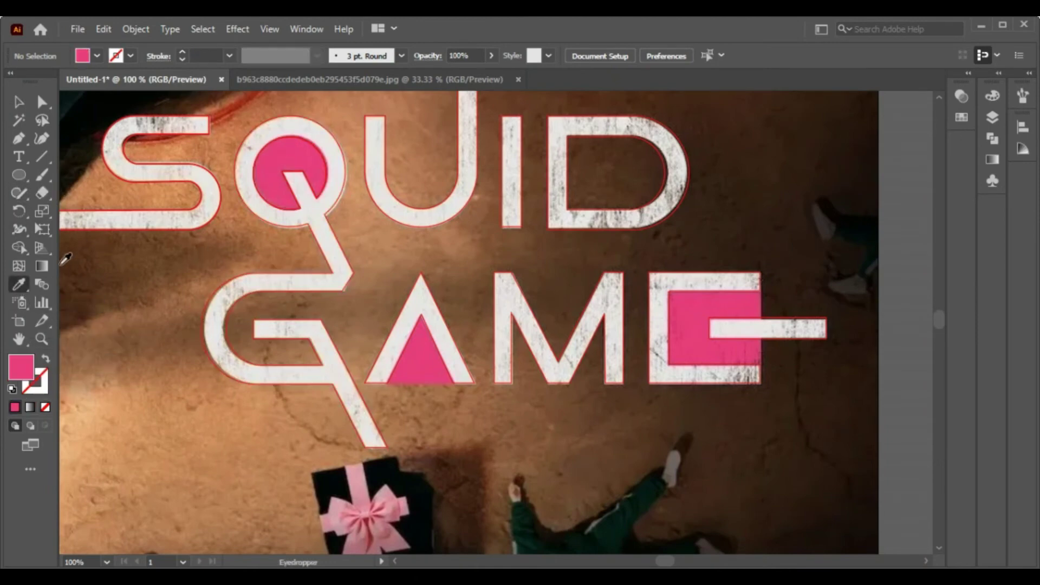
pyautogui.click(22, 174)
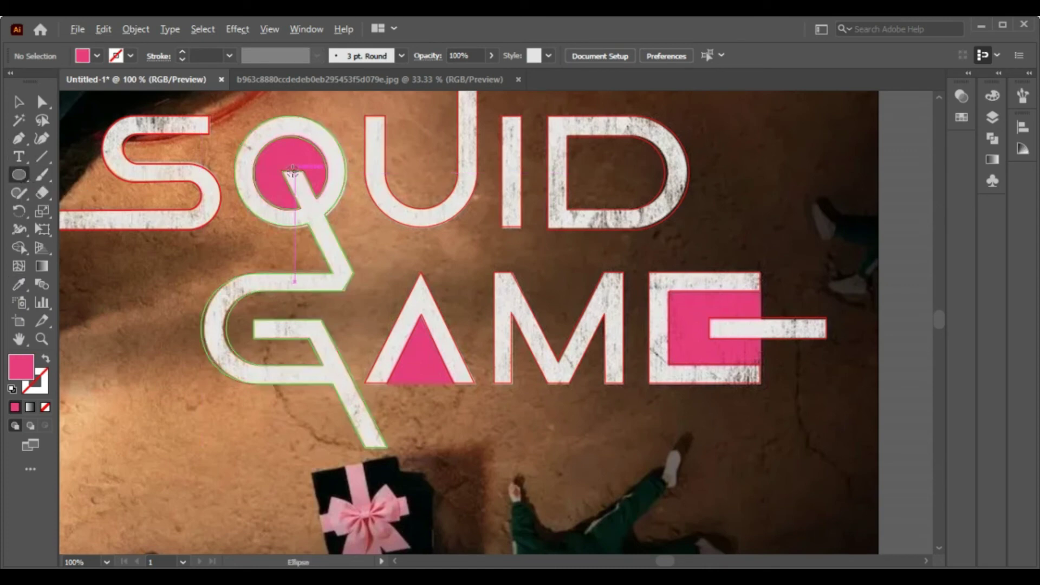
pyautogui.moveTo(292, 173); pyautogui.dragTo(332, 213)
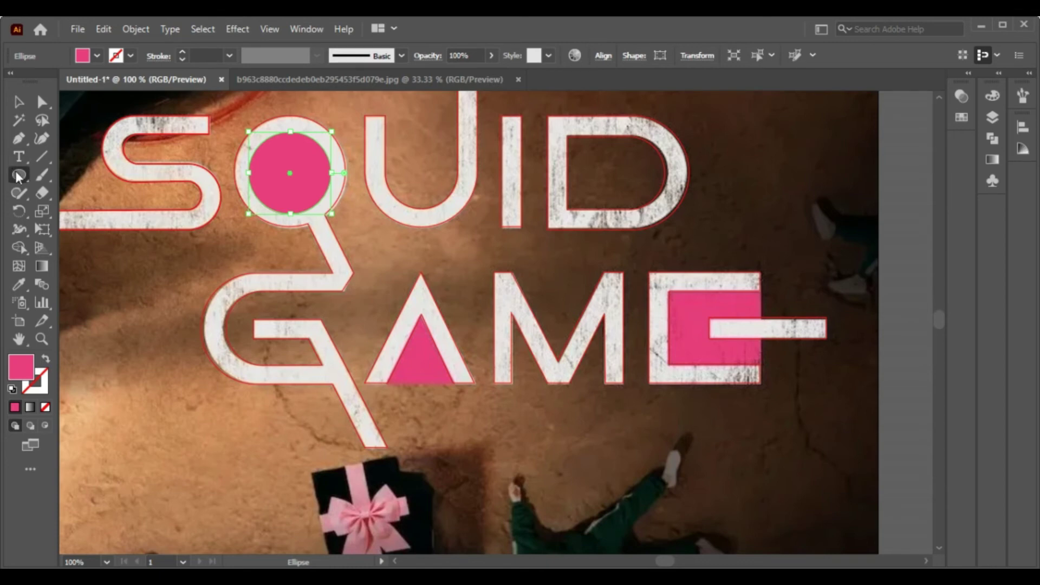
pyautogui.press('m')
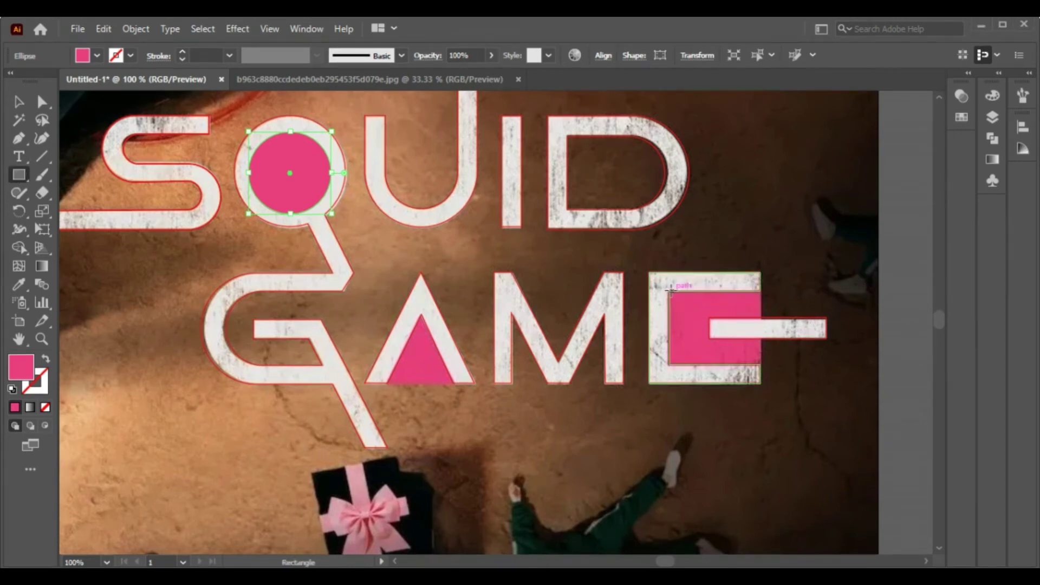
pyautogui.moveTo(670, 290); pyautogui.dragTo(761, 367)
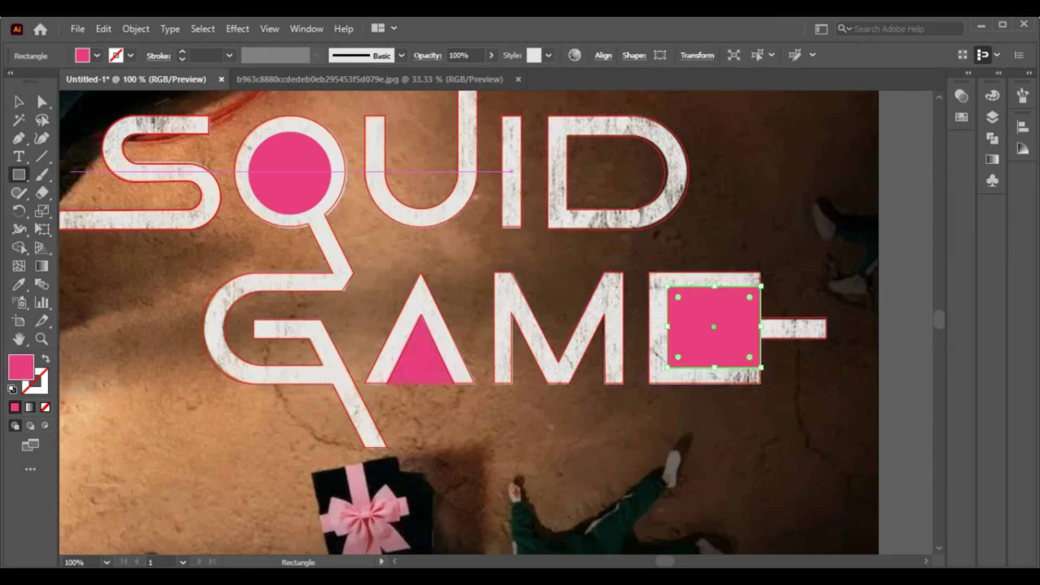
# Create a 3-point star triangle, rotate it upward and move it inside the A
pyautogui.click(18, 175)
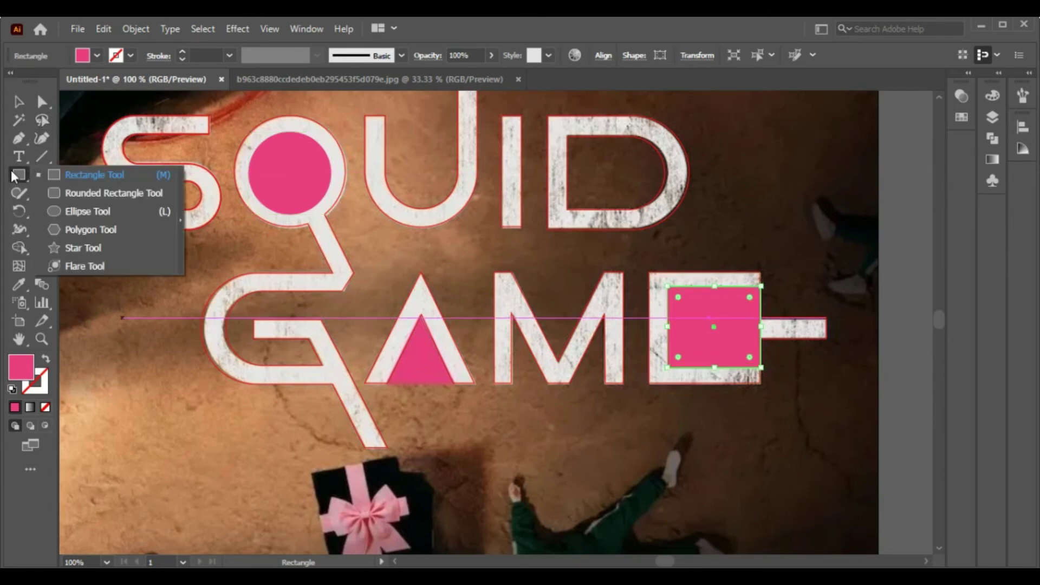
pyautogui.click(125, 247)
pyautogui.click(400, 275)
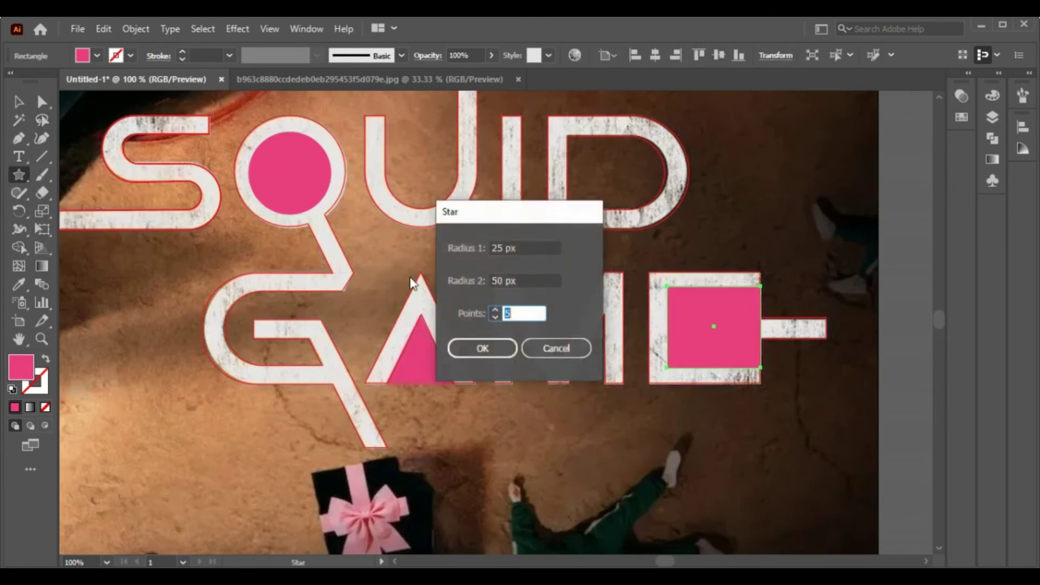
pyautogui.write('3')
pyautogui.press('Return')
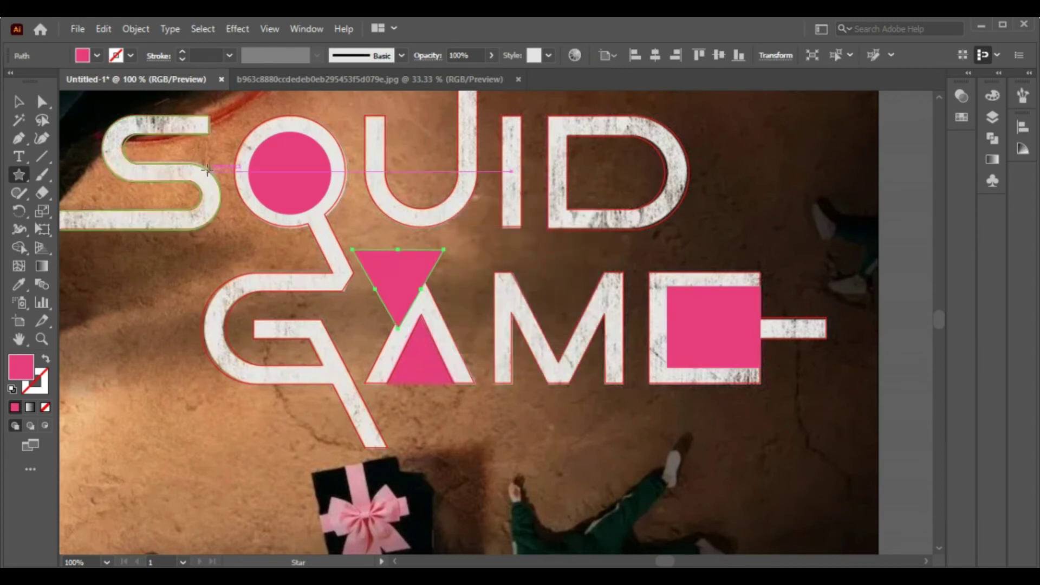
pyautogui.click(19, 101)
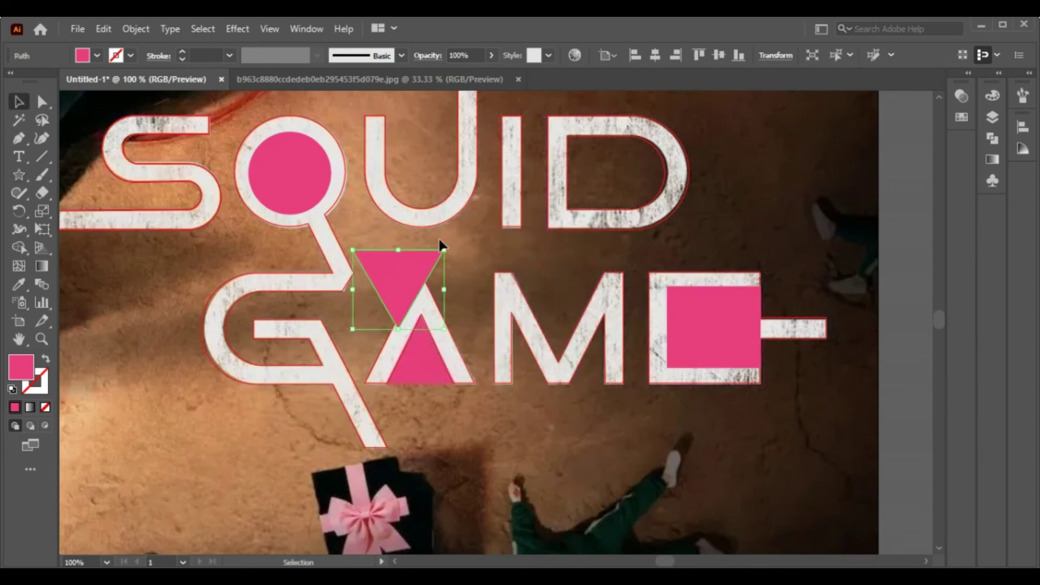
pyautogui.moveTo(450, 247); pyautogui.dragTo(308, 366)
pyautogui.moveTo(403, 291); pyautogui.dragTo(424, 339)
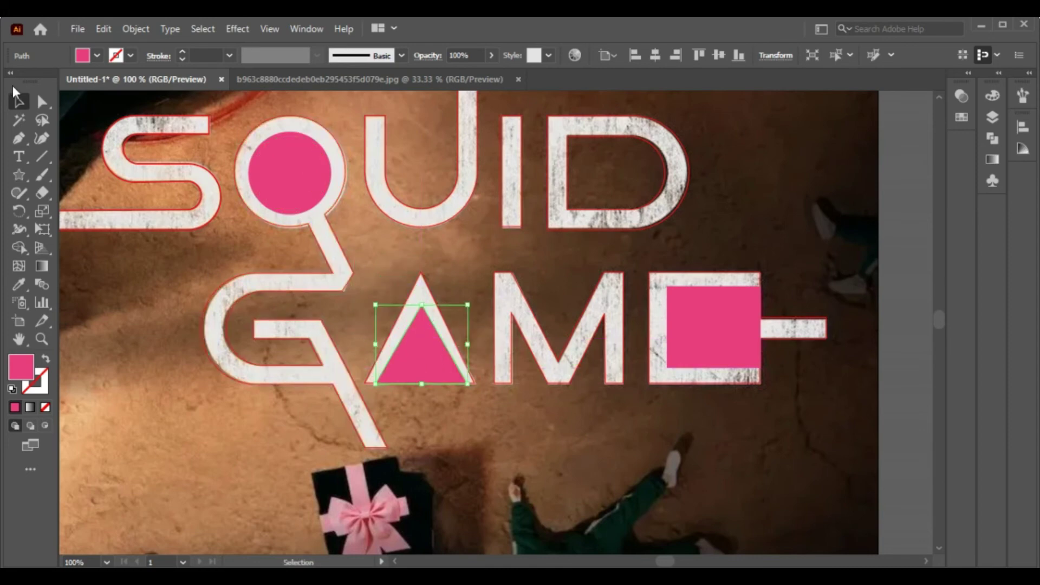
# Select all the traced SQUID GAME letters together
pyautogui.click(128, 124)
pyautogui.keyDown('shift'); pyautogui.click(302, 122); pyautogui.keyUp('shift')
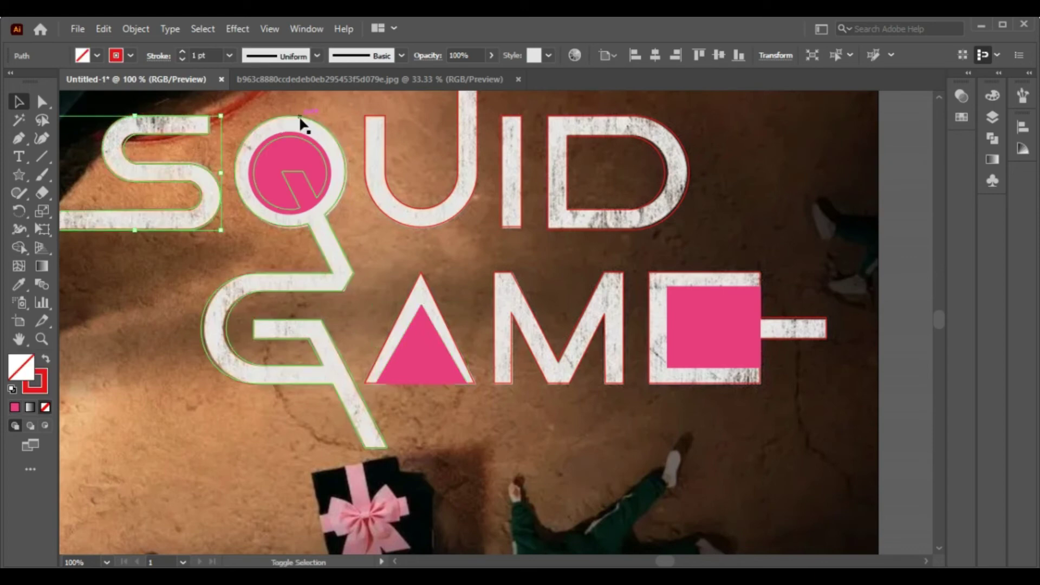
pyautogui.keyDown('shift'); pyautogui.click(477, 177); pyautogui.keyUp('shift')
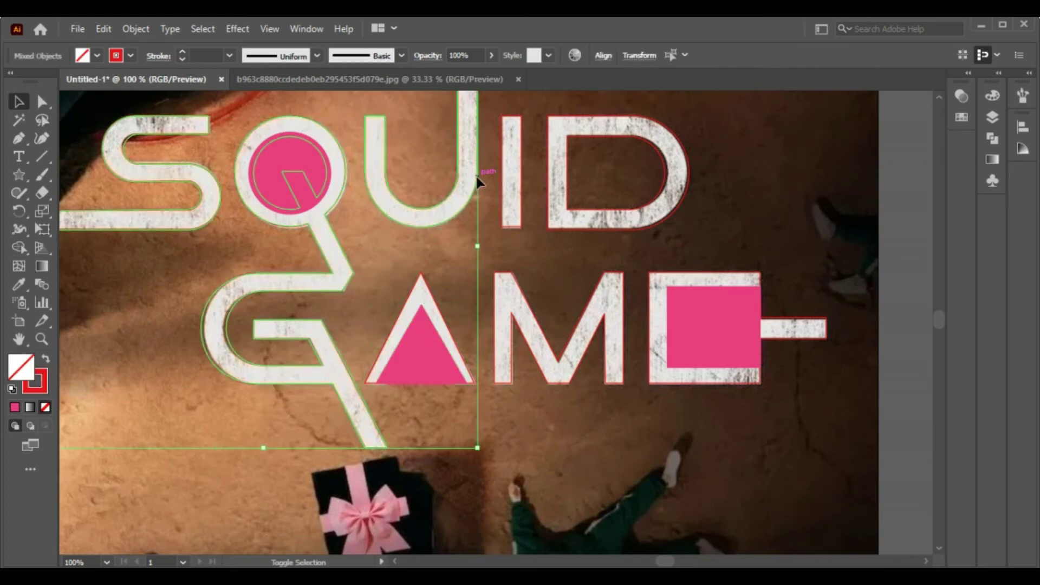
pyautogui.keyDown('shift'); pyautogui.click(521, 188); pyautogui.keyUp('shift')
pyautogui.keyDown('shift'); pyautogui.click(567, 198); pyautogui.keyUp('shift')
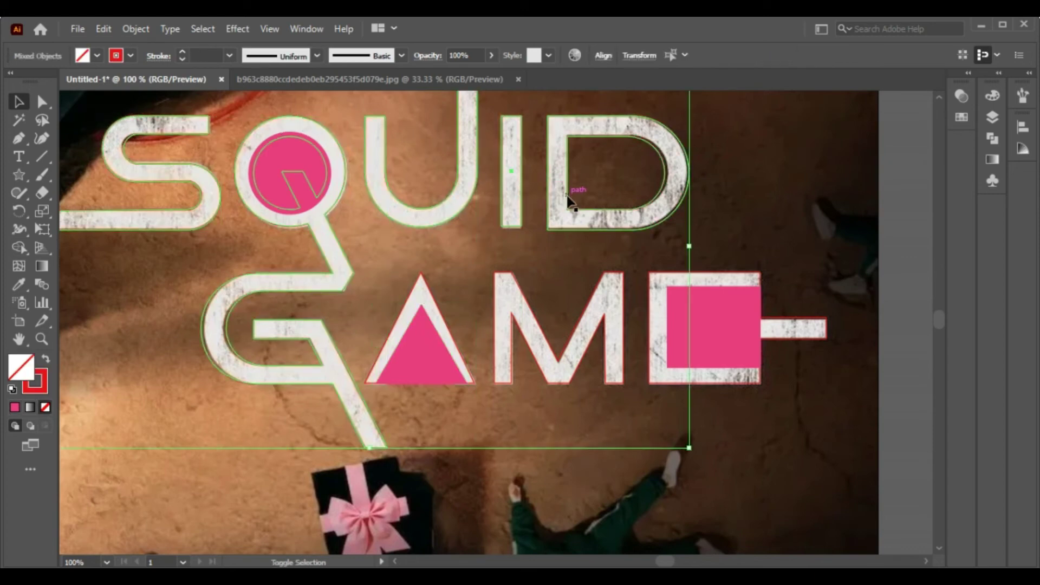
pyautogui.keyDown('shift'); pyautogui.click(739, 278); pyautogui.keyUp('shift')
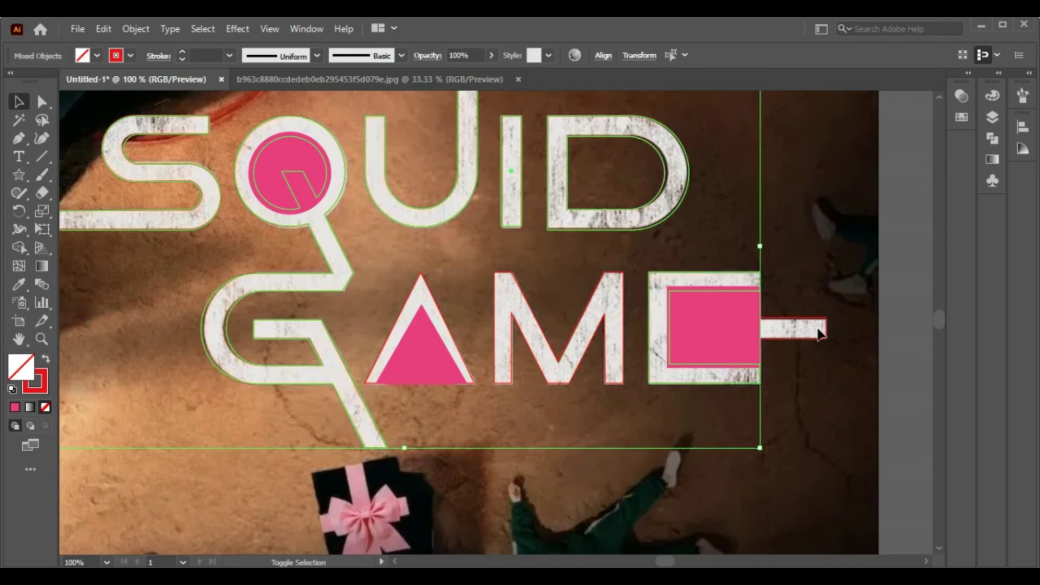
pyautogui.keyDown('shift'); pyautogui.click(817, 327); pyautogui.keyUp('shift')
pyautogui.keyDown('shift'); pyautogui.click(621, 332); pyautogui.keyUp('shift')
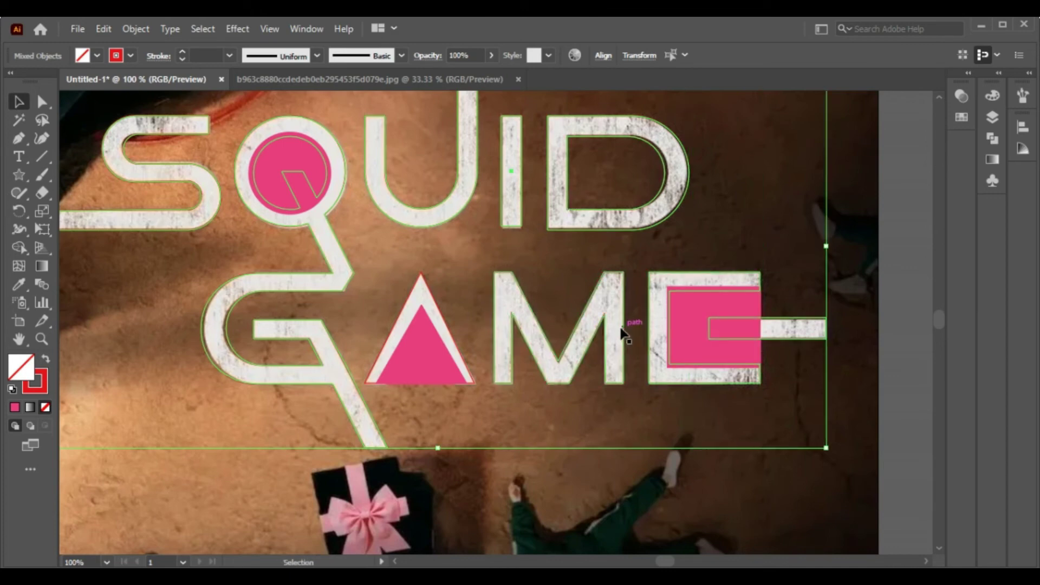
pyautogui.keyDown('shift'); pyautogui.click(428, 295); pyautogui.keyUp('shift')
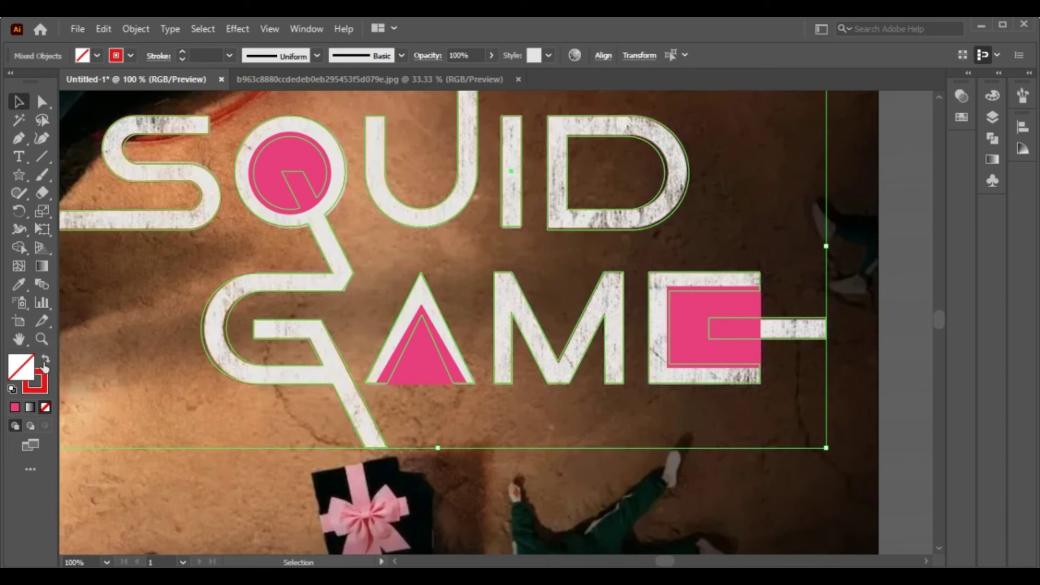
# Give the selected letters a White fill and no stroke
pyautogui.click(97, 56)
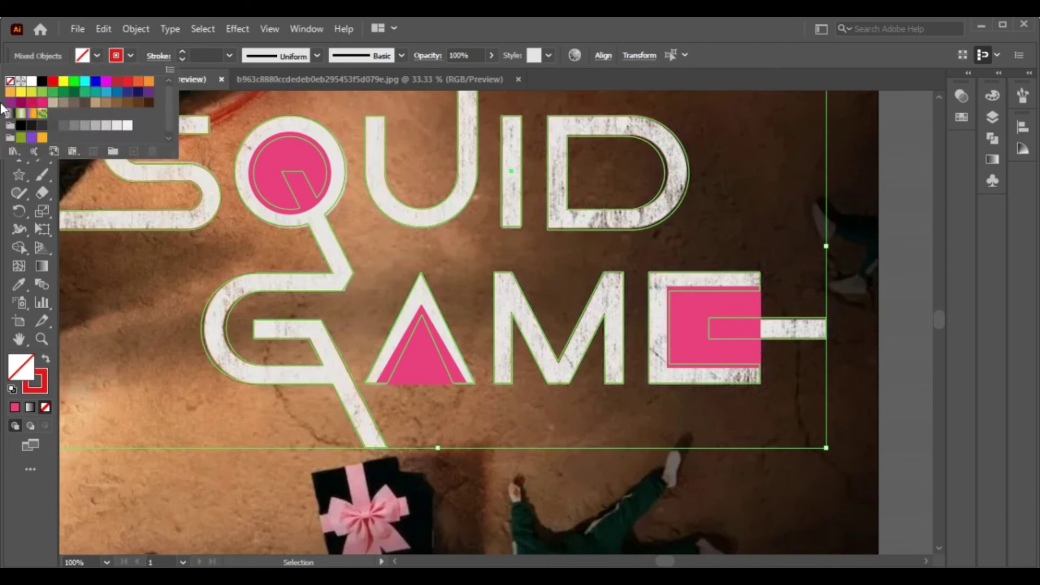
pyautogui.click(32, 81)
pyautogui.press('Escape')
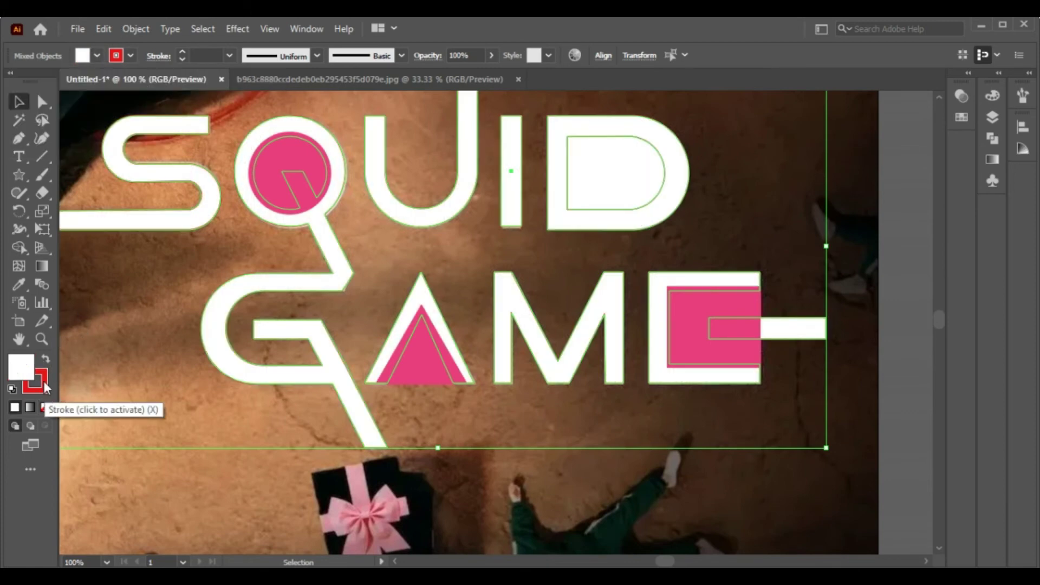
pyautogui.click(131, 55)
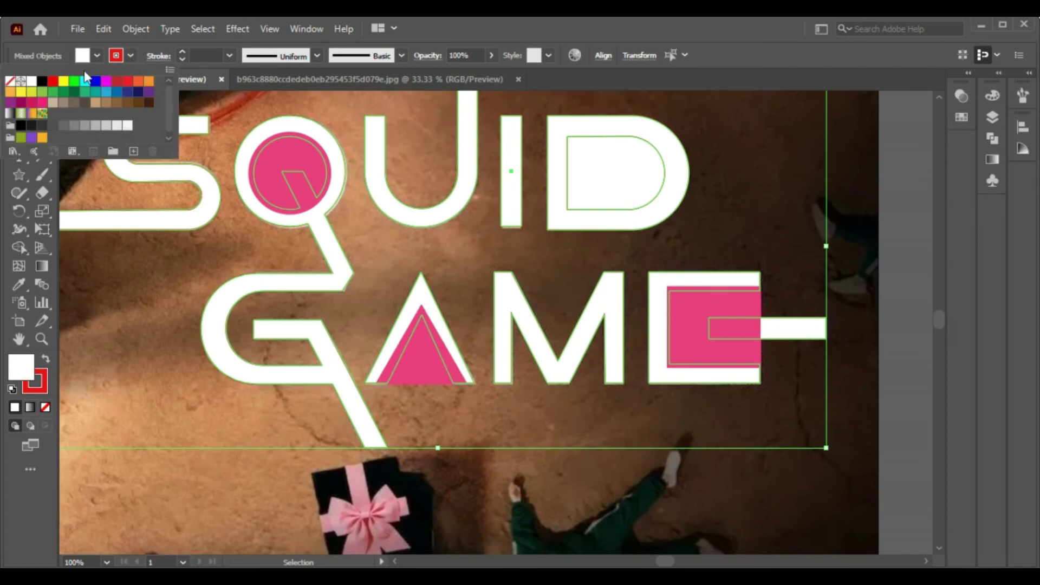
pyautogui.click(14, 82)
pyautogui.press('Escape')
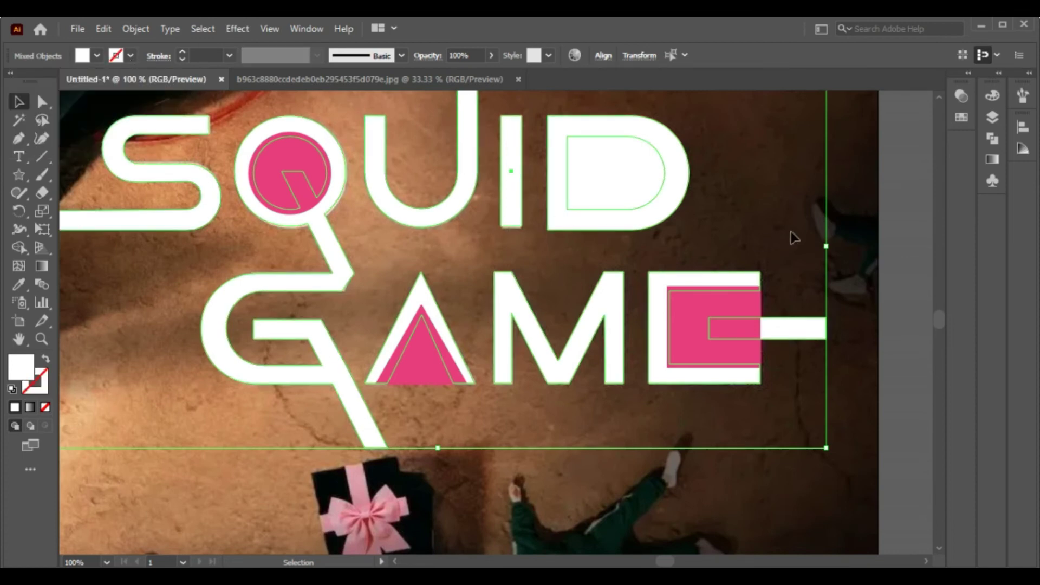
pyautogui.click(629, 165)
pyautogui.click(662, 161)
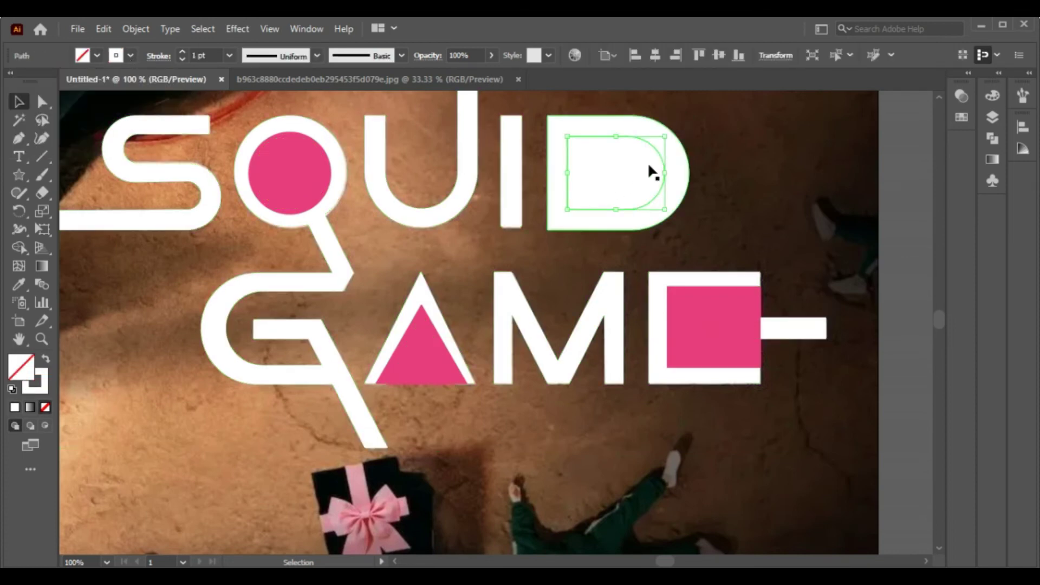
# Hollow out the D by removing its inner region with Shape Builder
pyautogui.keyDown('shift'); pyautogui.click(616, 168); pyautogui.keyUp('shift')
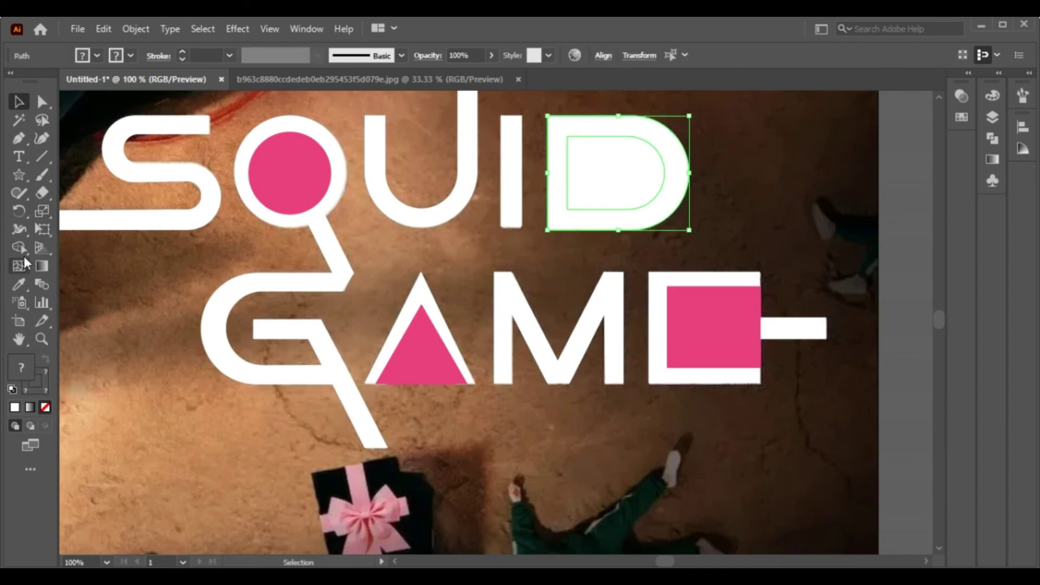
pyautogui.click(19, 248)
pyautogui.keyDown('alt'); pyautogui.click(621, 162); pyautogui.keyUp('alt')
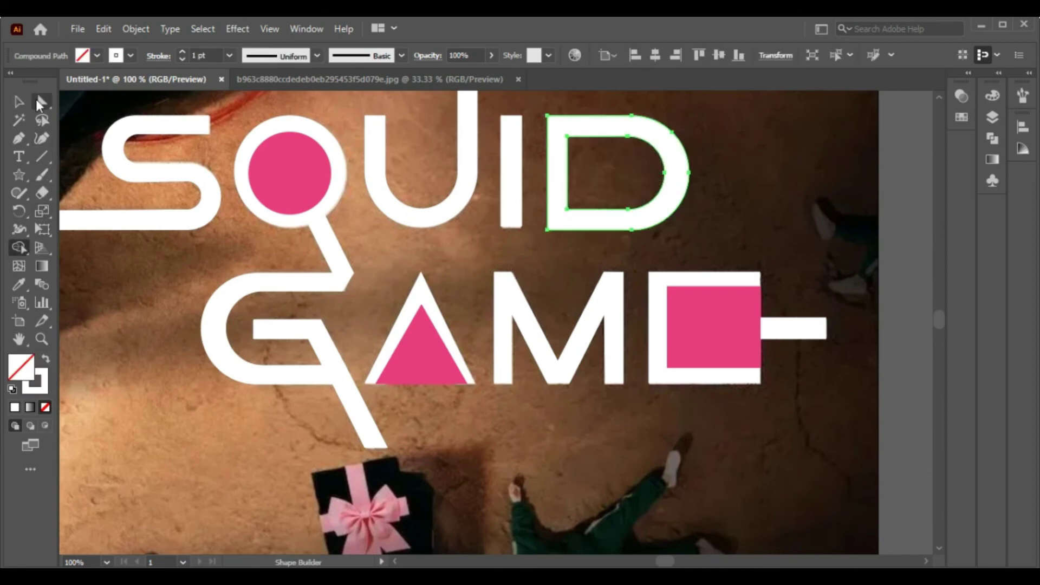
pyautogui.click(18, 102)
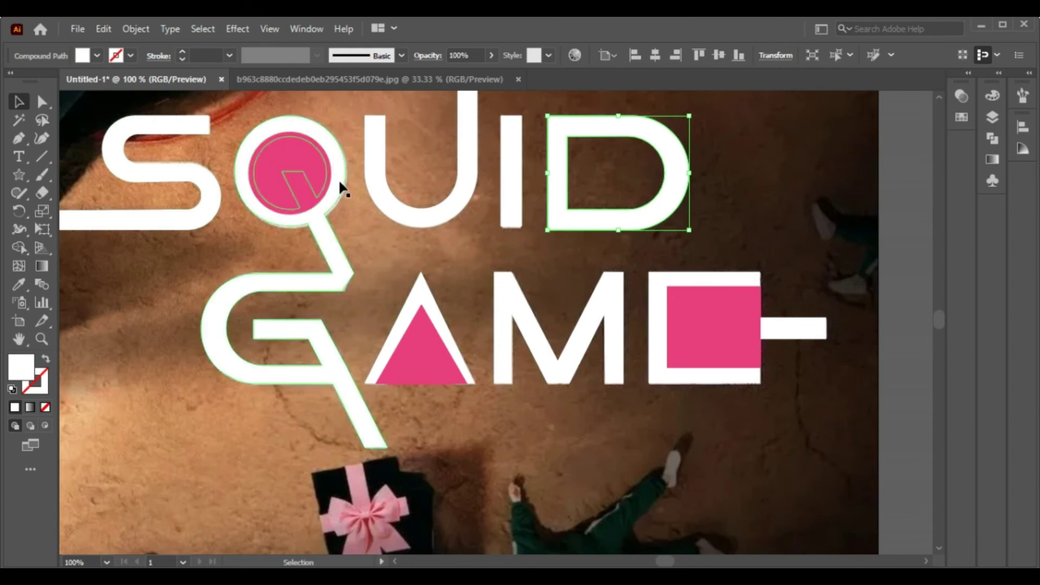
# Add a new Layer 4 beneath Layer 3 and zoom out to view the whole artwork
pyautogui.click(993, 119)
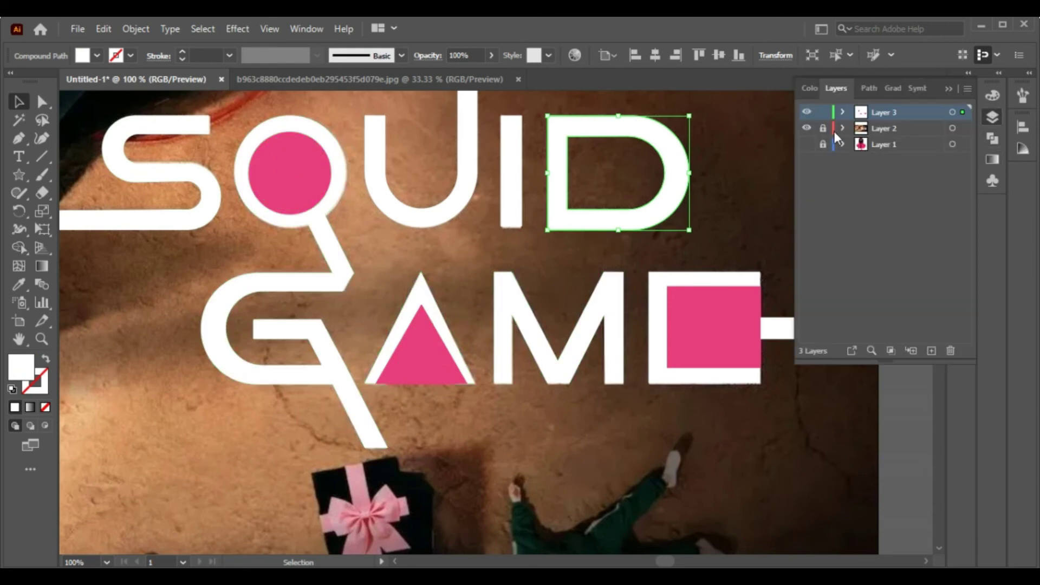
pyautogui.click(822, 128)
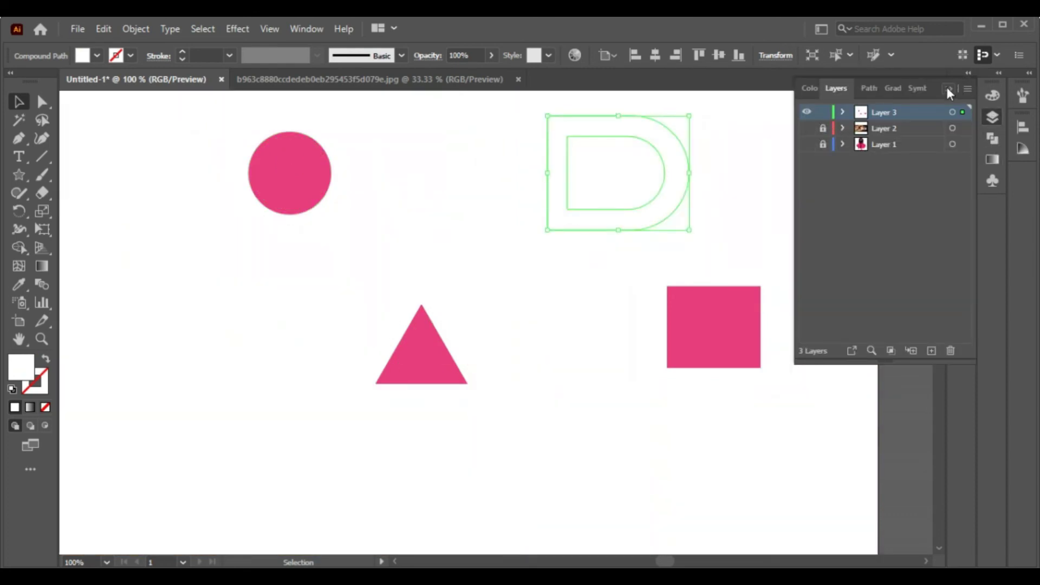
pyautogui.click(807, 128)
pyautogui.click(931, 351)
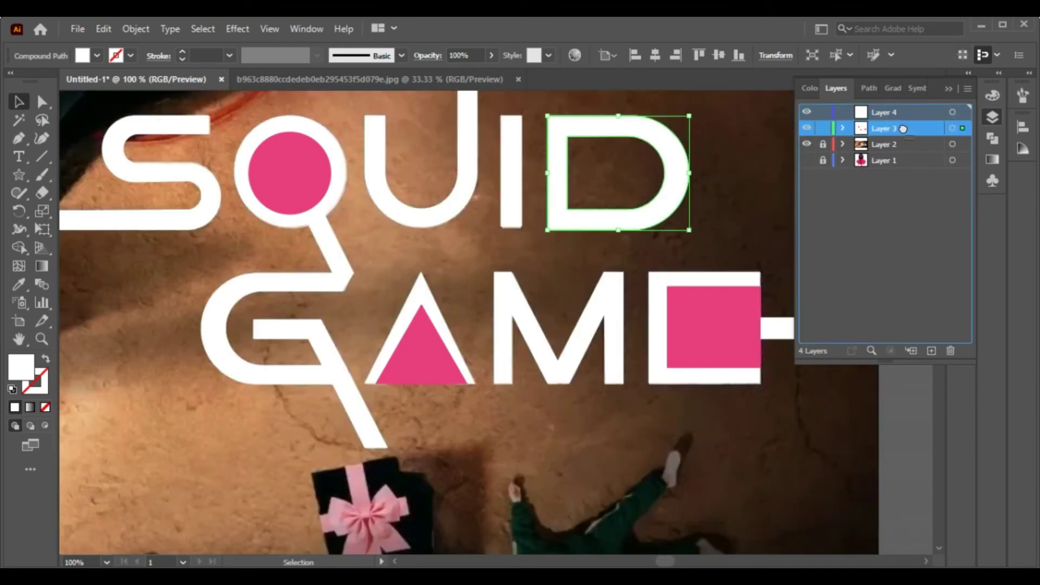
pyautogui.moveTo(902, 130); pyautogui.dragTo(942, 86)
pyautogui.click(944, 89)
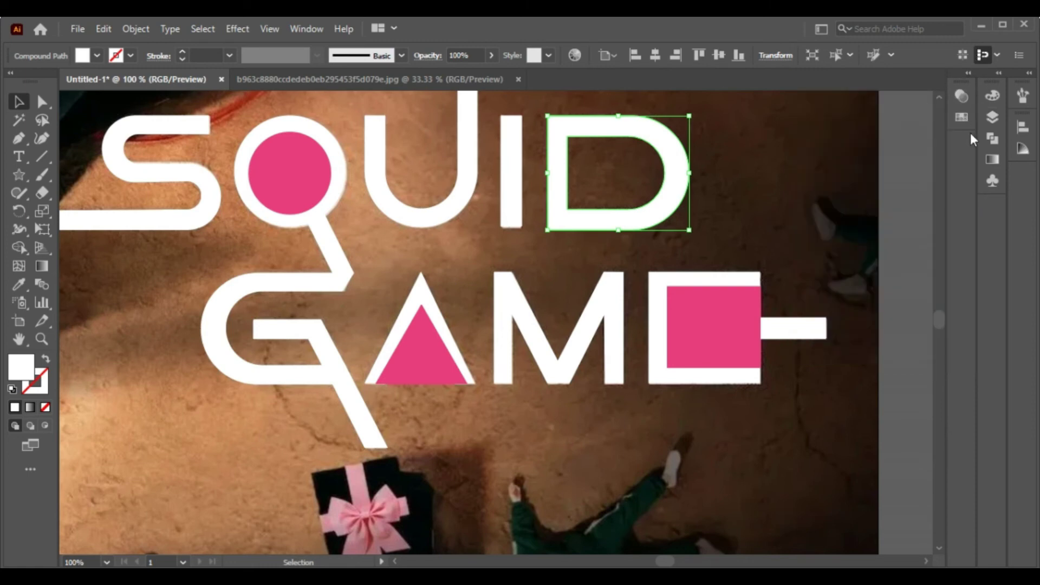
pyautogui.click(998, 115)
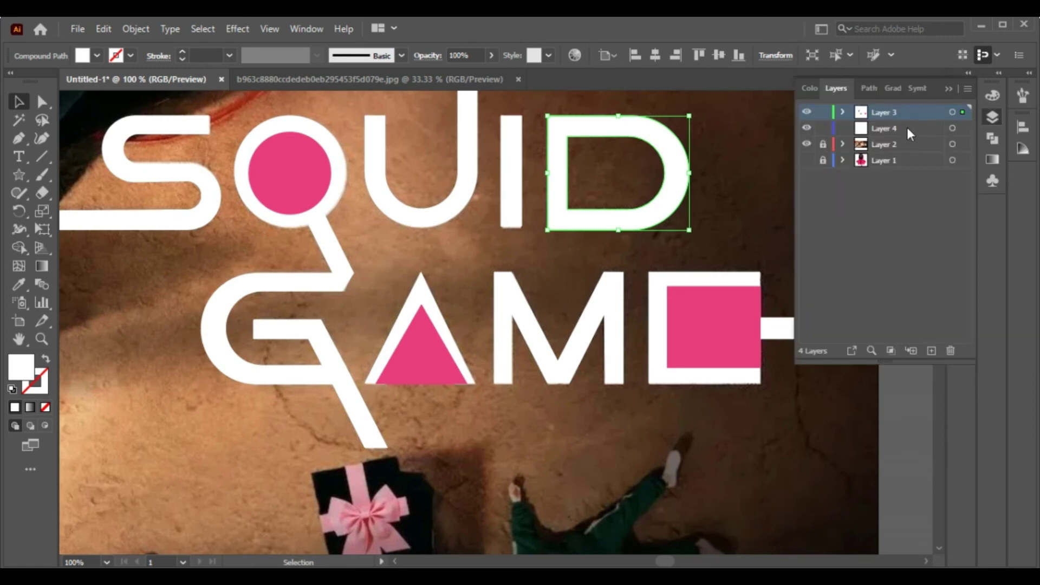
pyautogui.click(948, 89)
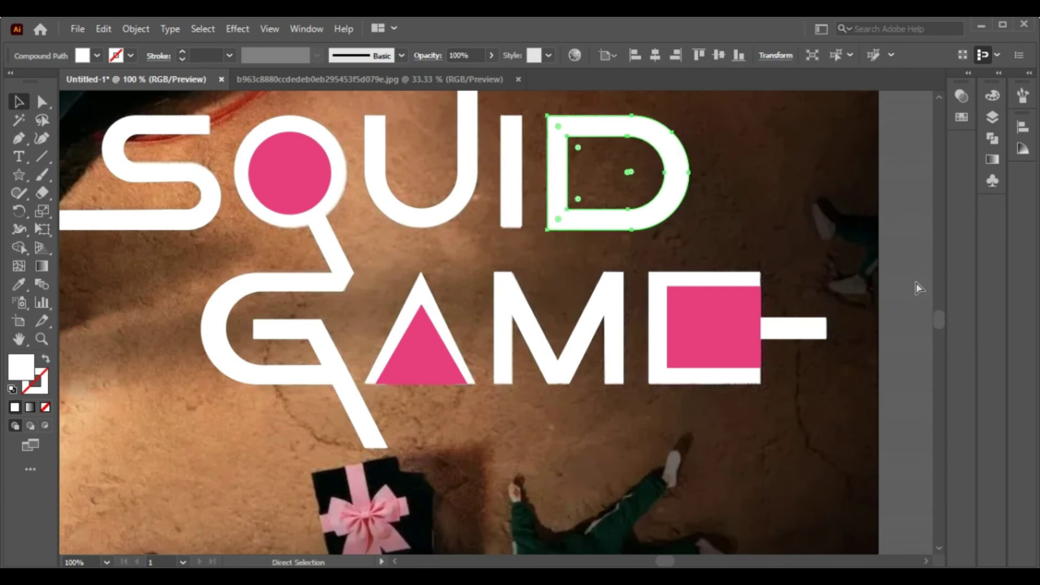
pyautogui.hotkey('ctrl', '-')
pyautogui.click(890, 342)
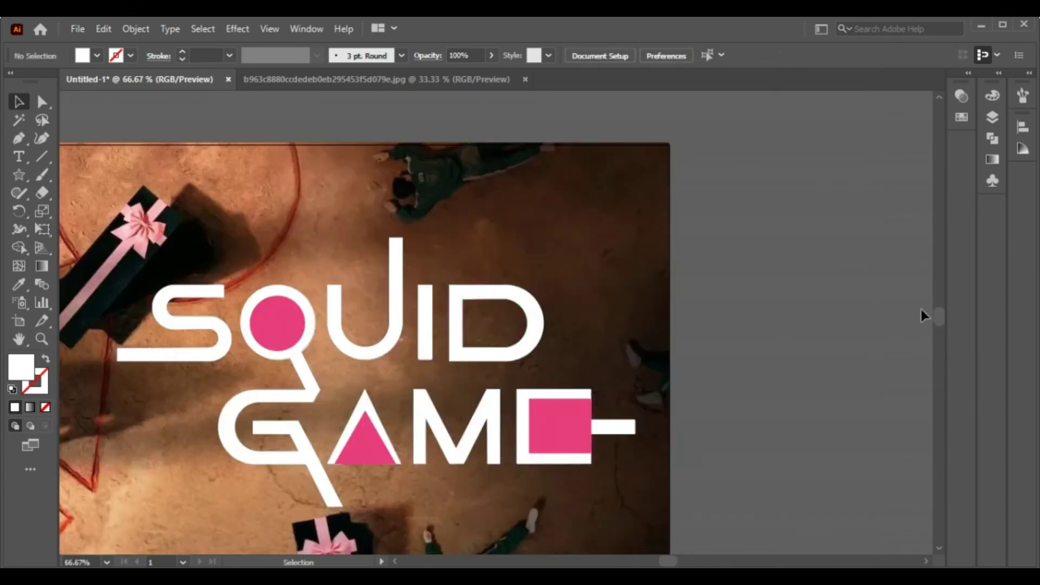
pyautogui.scroll(-3, 856, 414)
pyautogui.moveTo(680, 565); pyautogui.dragTo(665, 563)
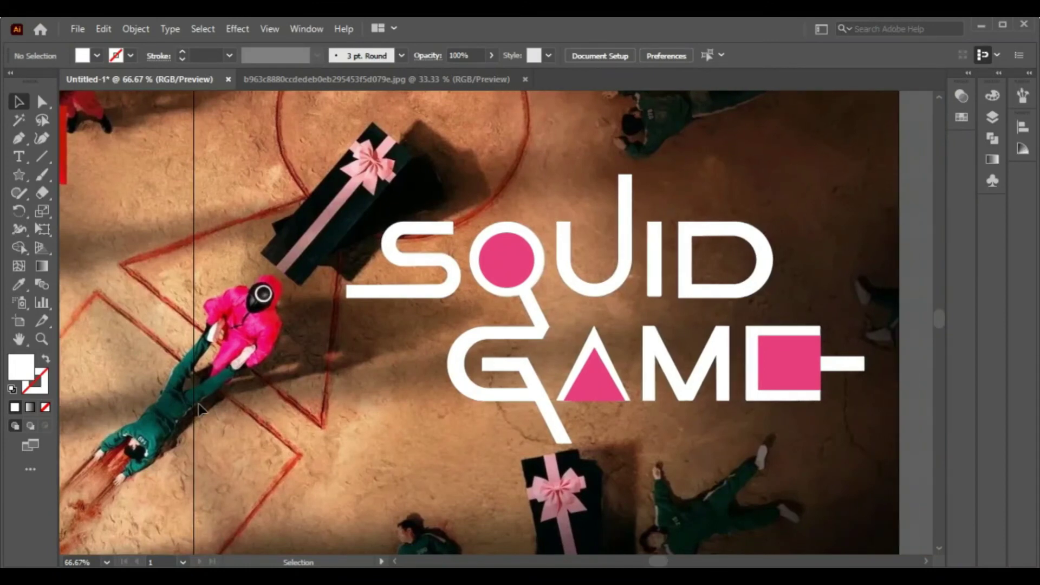
# Draw a black-filled rectangle behind the SQUID GAME logo
pyautogui.click(96, 55)
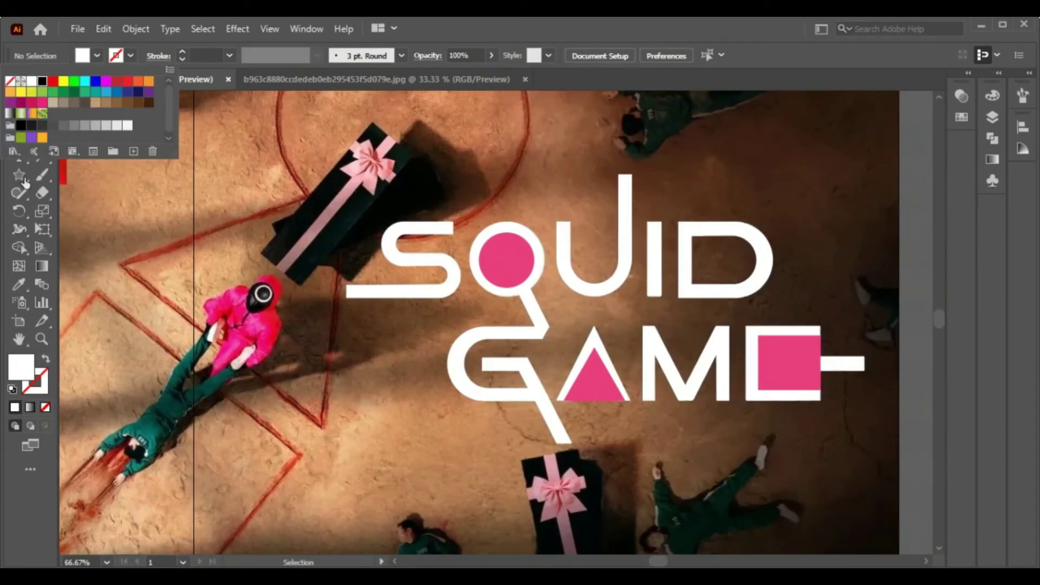
pyautogui.doubleClick(43, 80)
pyautogui.click(283, 406)
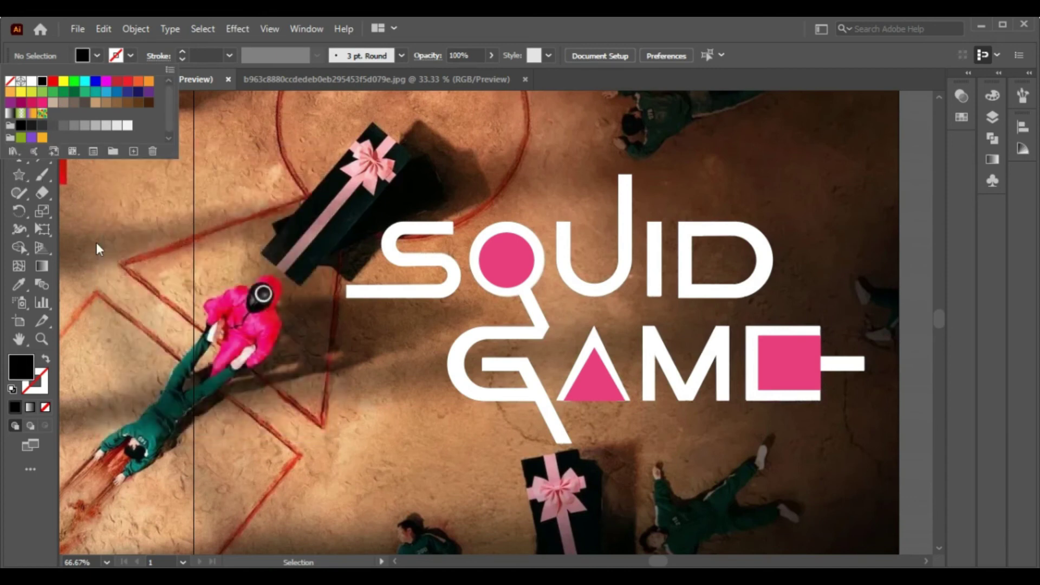
pyautogui.click(24, 174)
pyautogui.moveTo(24, 175); pyautogui.dragTo(59, 180)
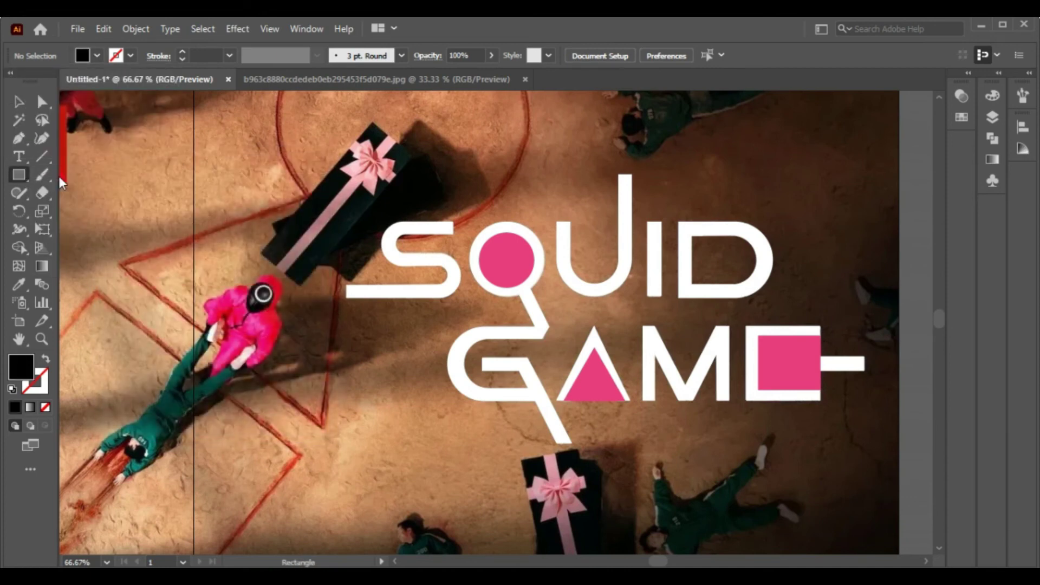
pyautogui.moveTo(257, 148); pyautogui.dragTo(899, 491)
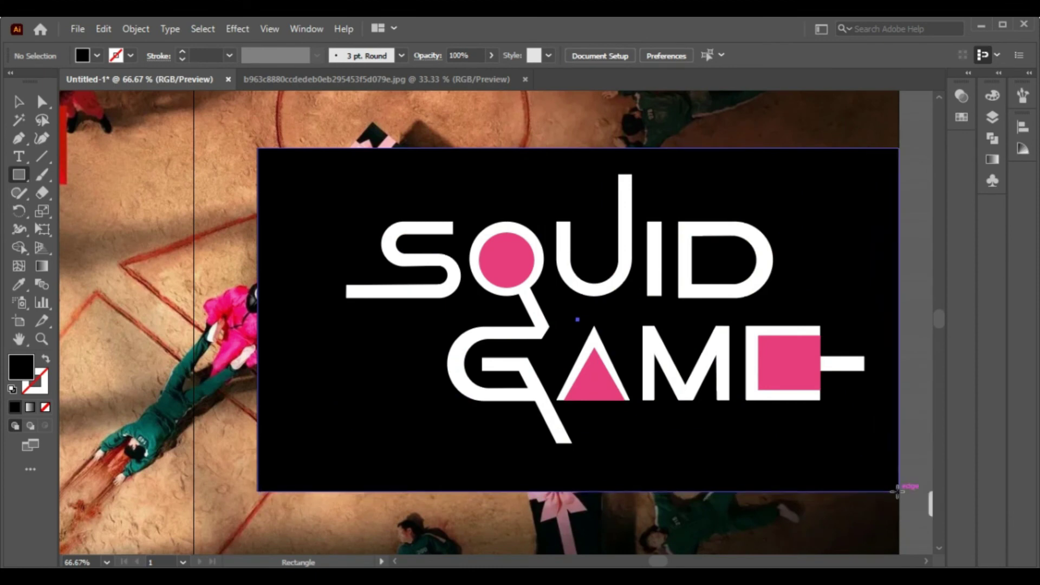
# Lock the black rectangle in place with Object > Lock > Selection
pyautogui.click(18, 101)
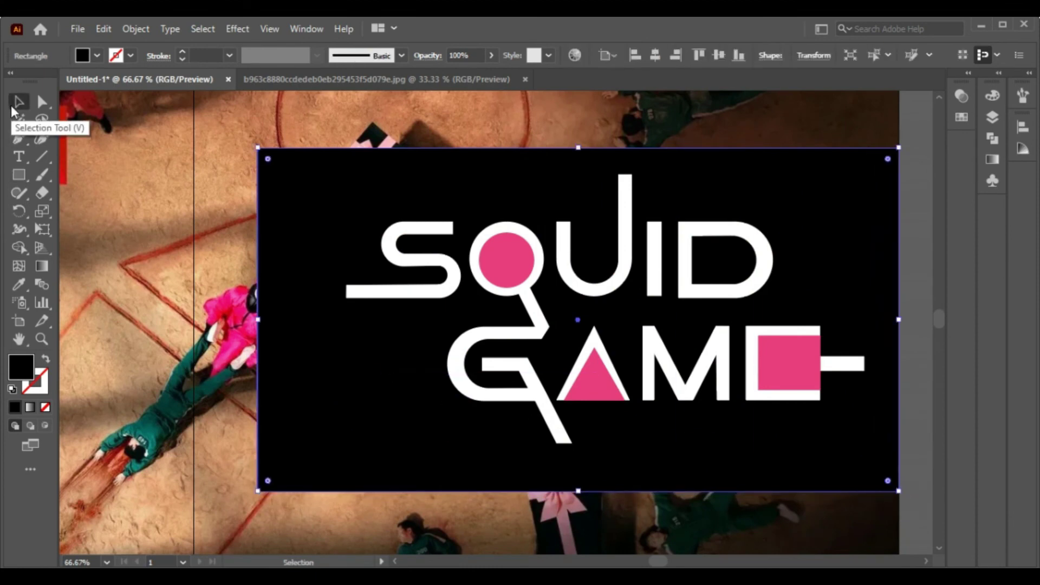
pyautogui.click(132, 27)
pyautogui.moveTo(192, 128)
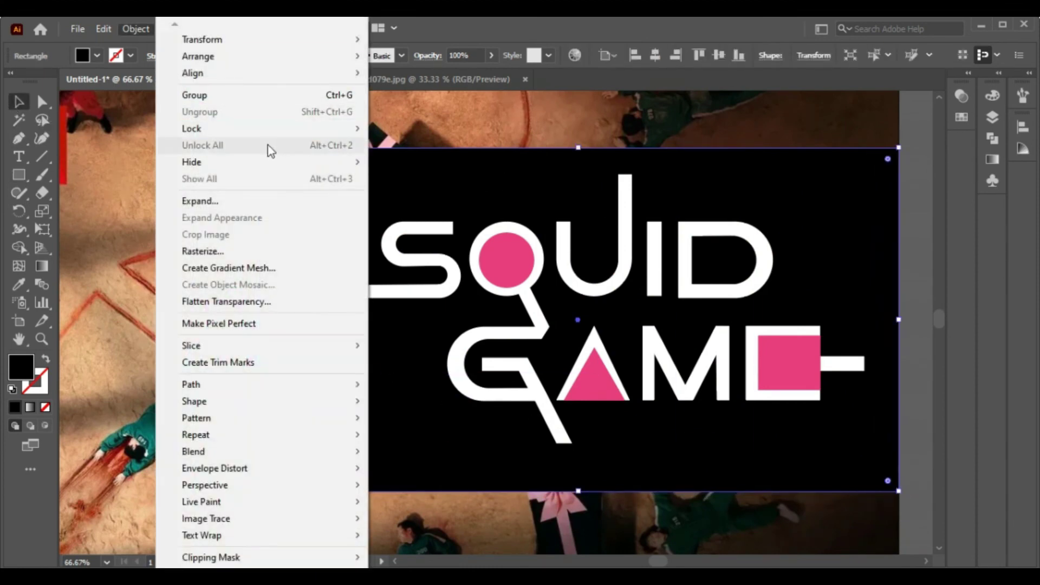
pyautogui.click(446, 131)
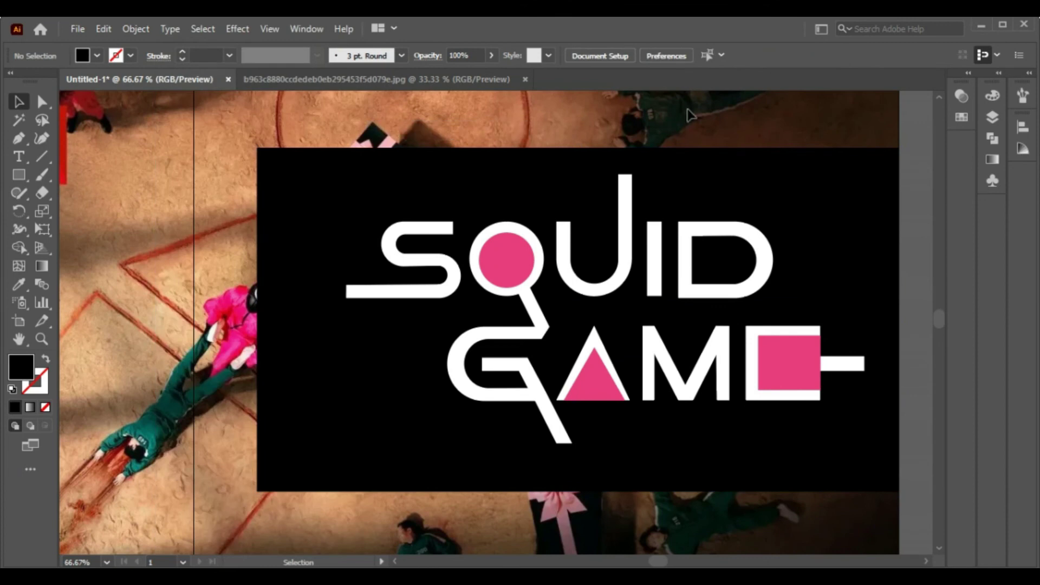
pyautogui.click(992, 117)
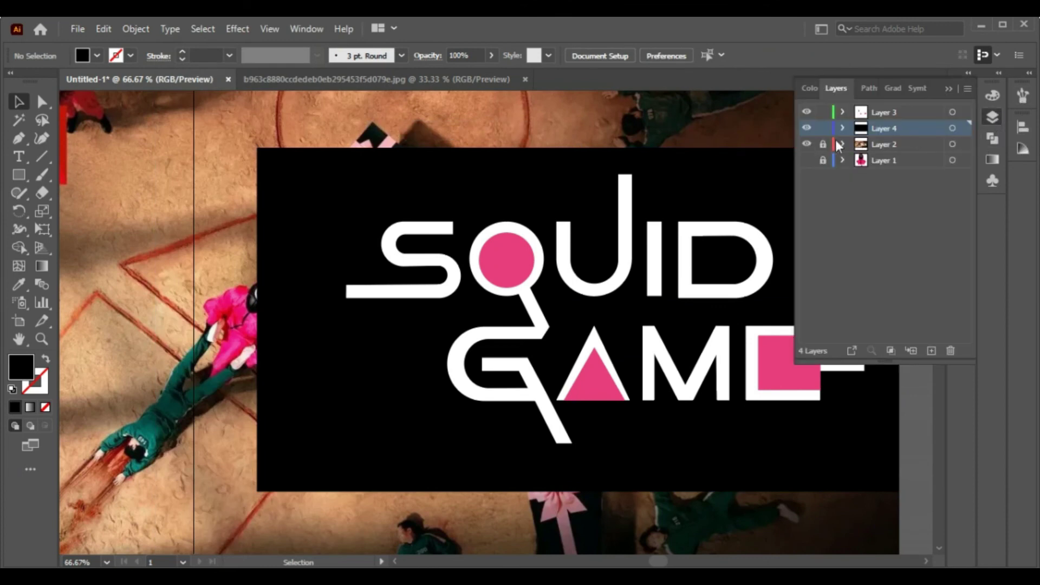
# Hide the background photo layer and select the U, Q, G, S, I and D letters
pyautogui.click(807, 144)
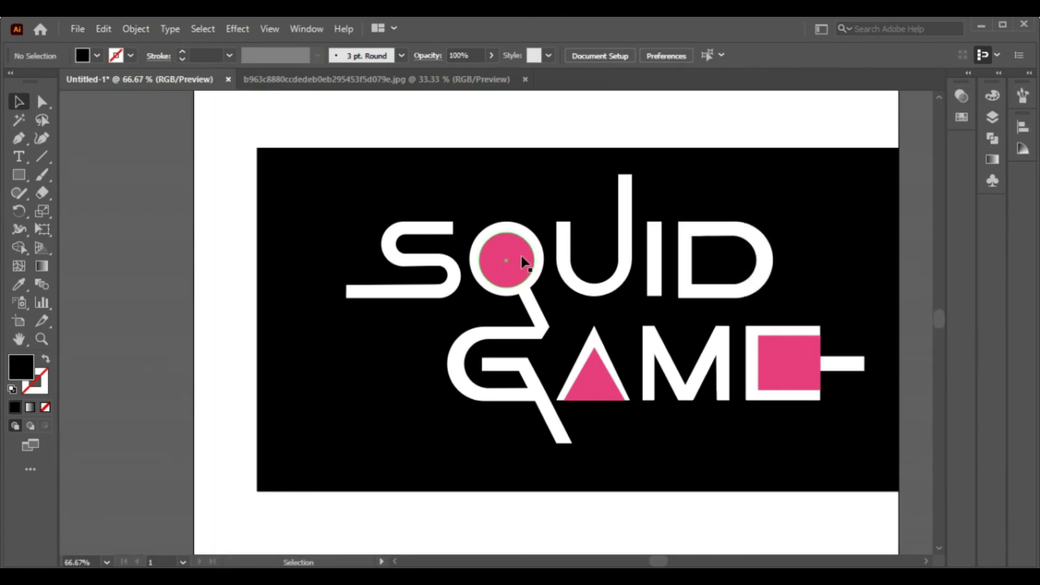
pyautogui.click(575, 274)
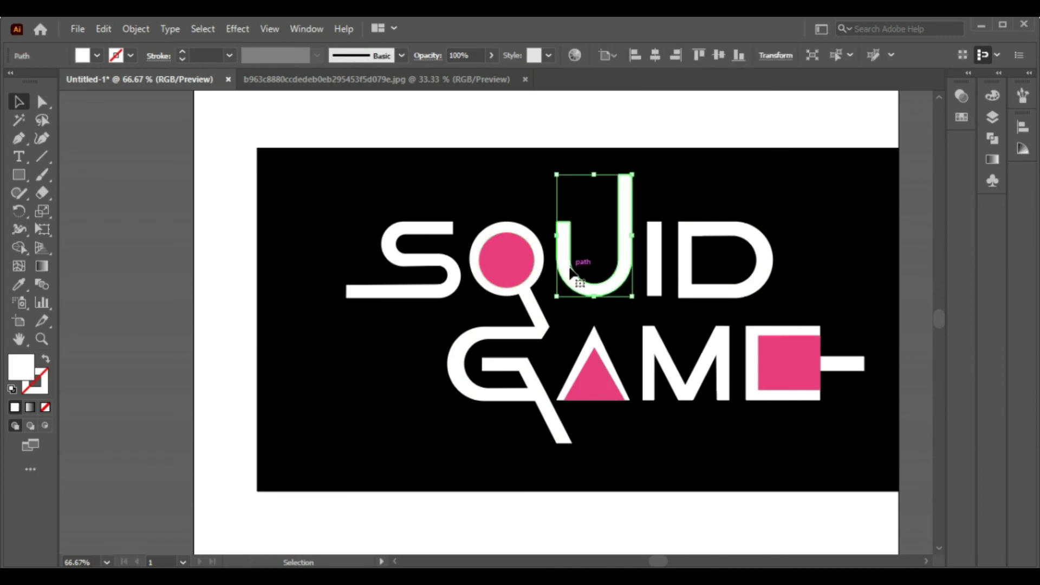
pyautogui.keyDown('shift'); pyautogui.click(522, 317); pyautogui.keyUp('shift')
pyautogui.keyDown('shift'); pyautogui.click(386, 295); pyautogui.keyUp('shift')
pyautogui.keyDown('shift'); pyautogui.click(655, 276); pyautogui.keyUp('shift')
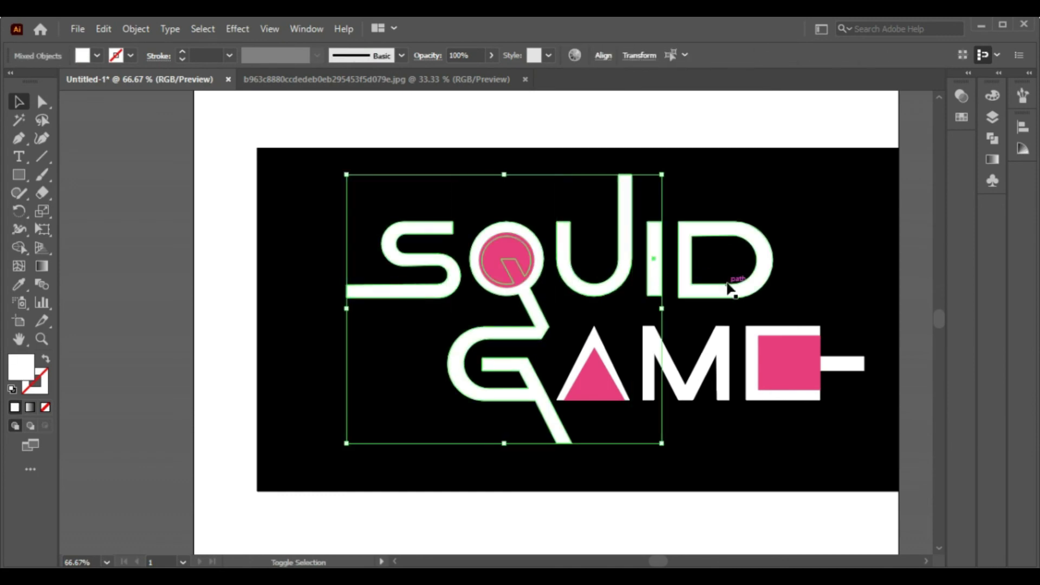
pyautogui.keyDown('shift'); pyautogui.click(732, 287); pyautogui.keyUp('shift')
# Add the M, triangle, E and bar, then bring the white letters to front
pyautogui.keyDown('shift'); pyautogui.click(719, 374); pyautogui.keyUp('shift')
pyautogui.keyDown('shift'); pyautogui.click(609, 353); pyautogui.keyUp('shift')
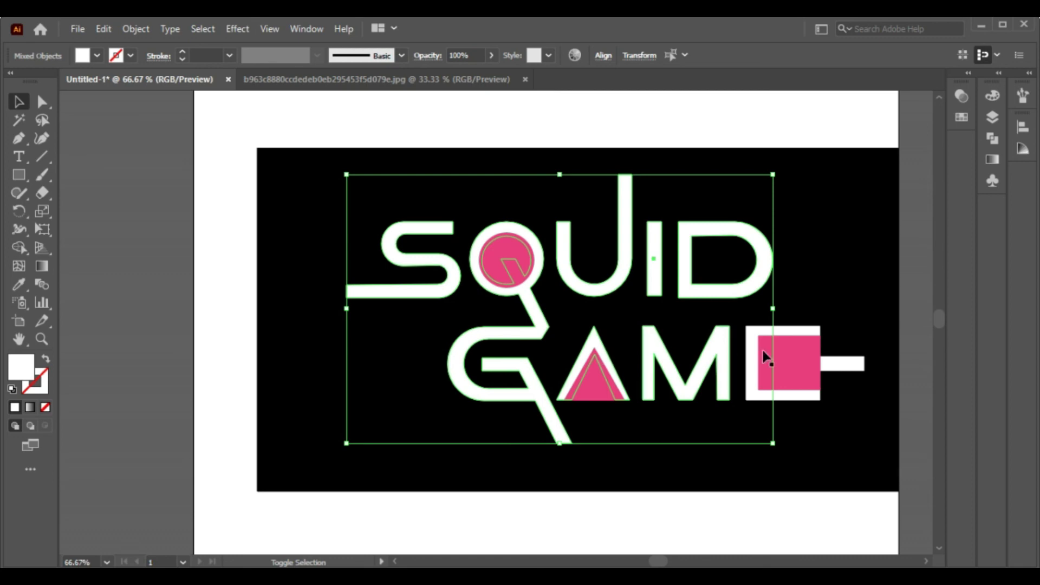
pyautogui.keyDown('shift'); pyautogui.click(816, 331); pyautogui.keyUp('shift')
pyautogui.keyDown('shift'); pyautogui.click(857, 365); pyautogui.keyUp('shift')
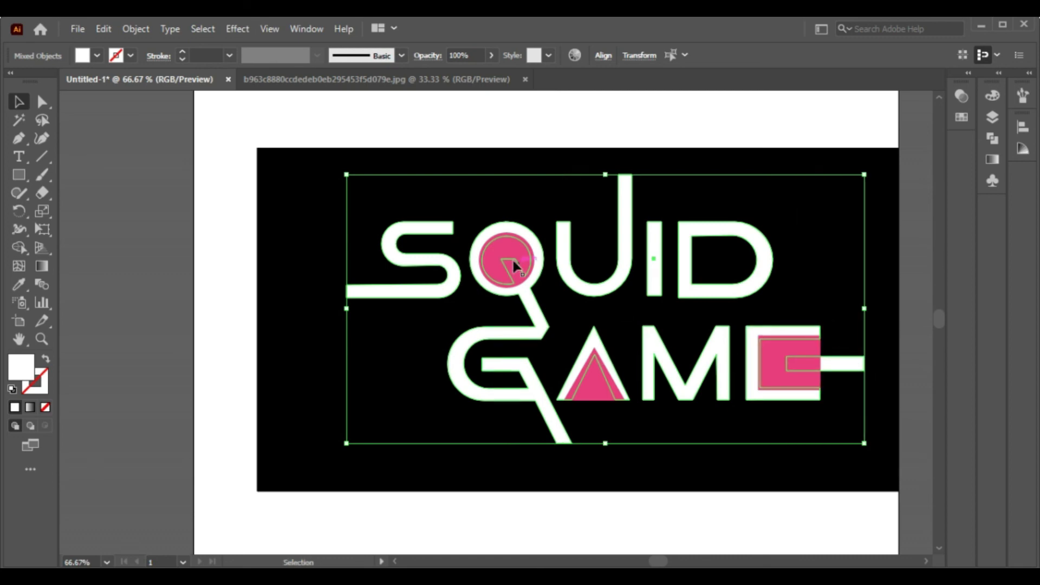
pyautogui.rightClick(476, 222)
pyautogui.moveTo(536, 414)
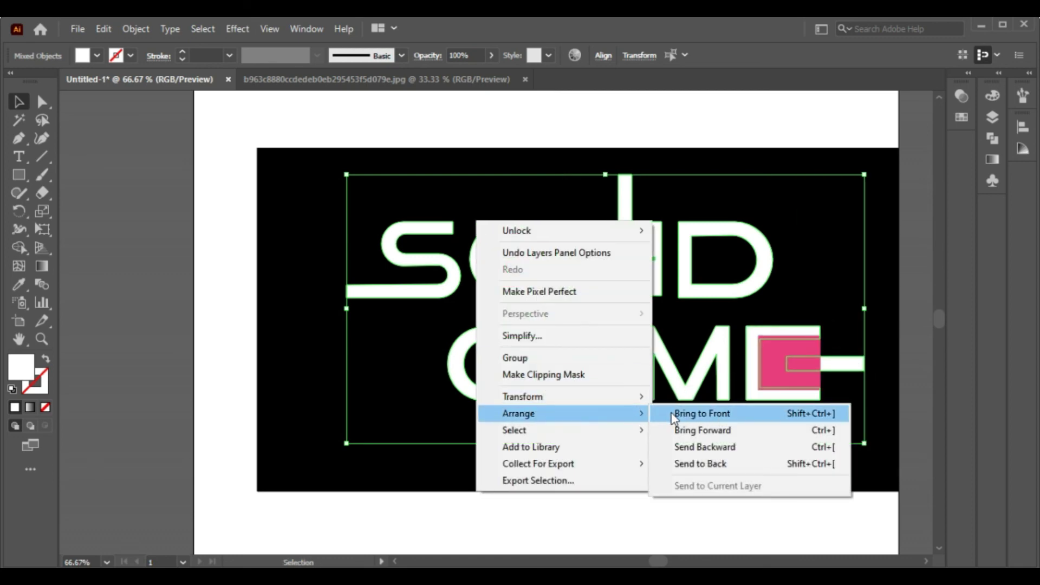
pyautogui.click(702, 413)
pyautogui.click(125, 225)
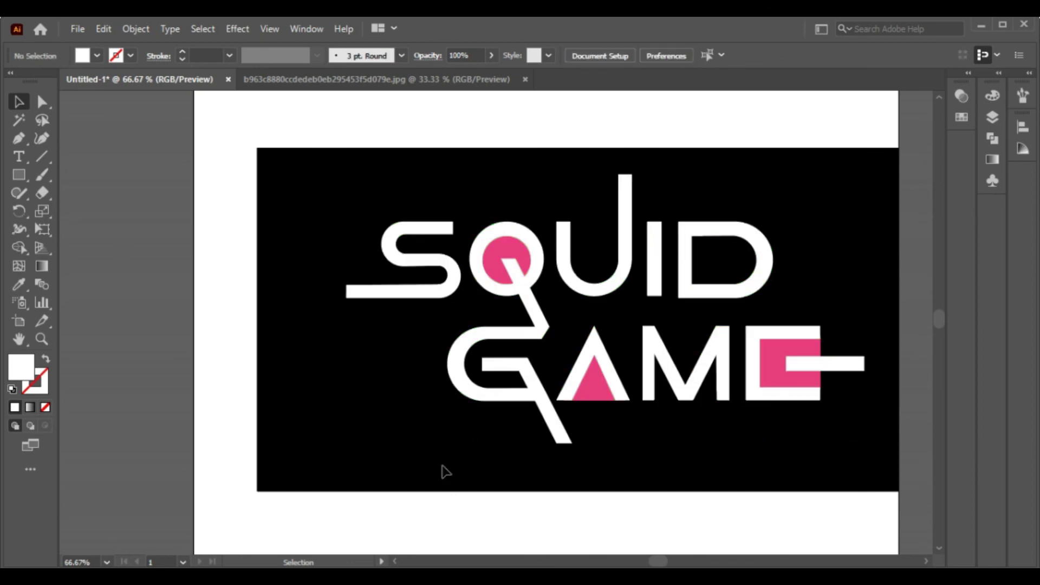
pyautogui.moveTo(657, 561); pyautogui.dragTo(661, 562)
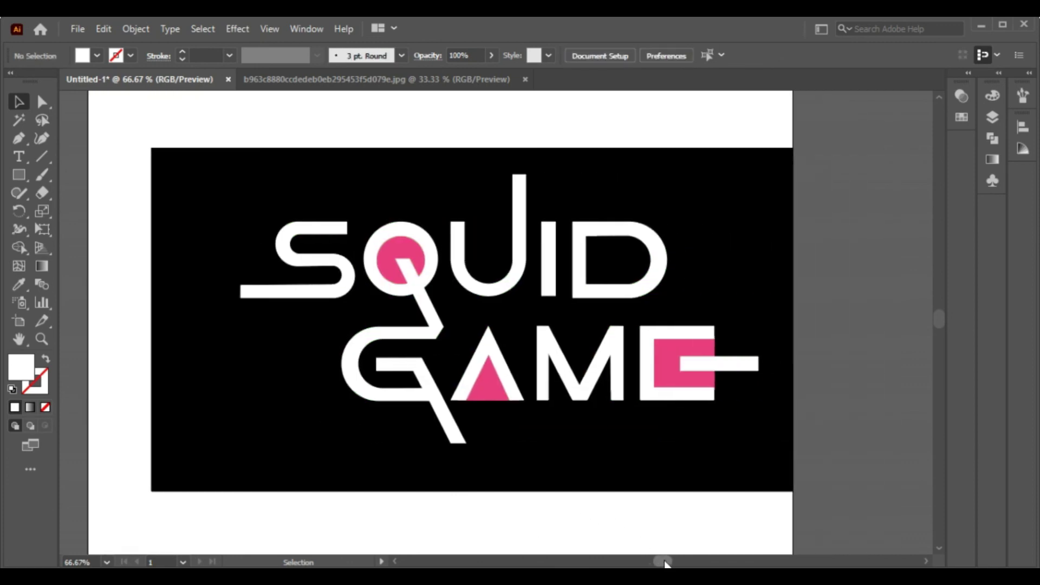
# Check Layer 4's contents and zoom out to see the whole artboard
pyautogui.click(996, 119)
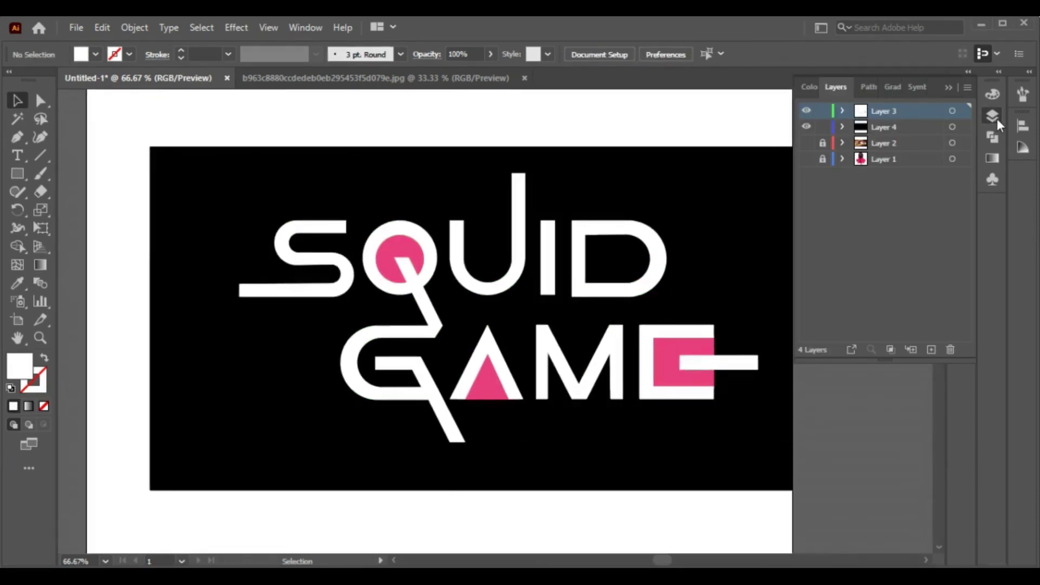
pyautogui.click(842, 128)
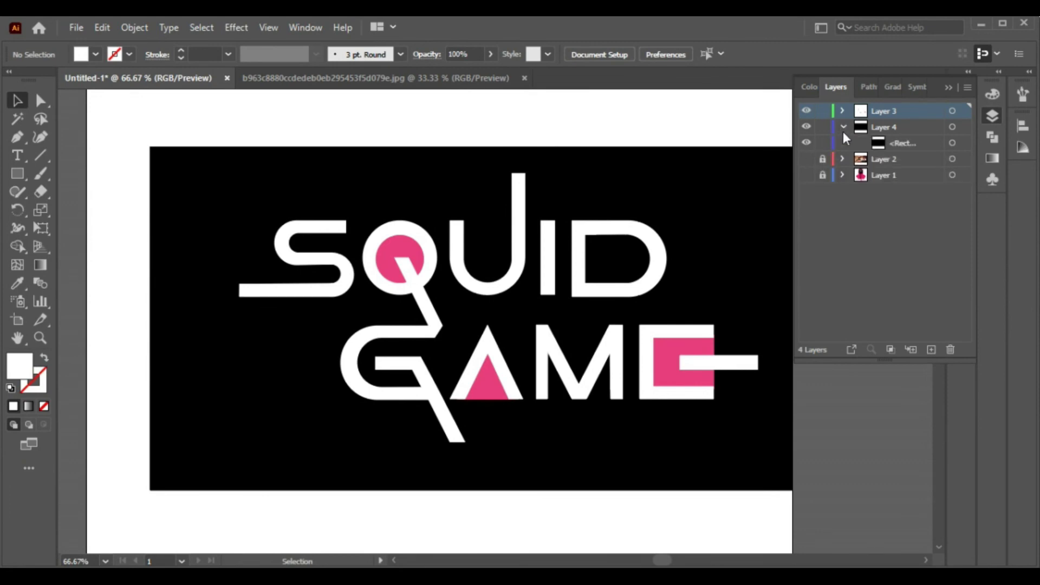
pyautogui.click(843, 127)
pyautogui.click(948, 88)
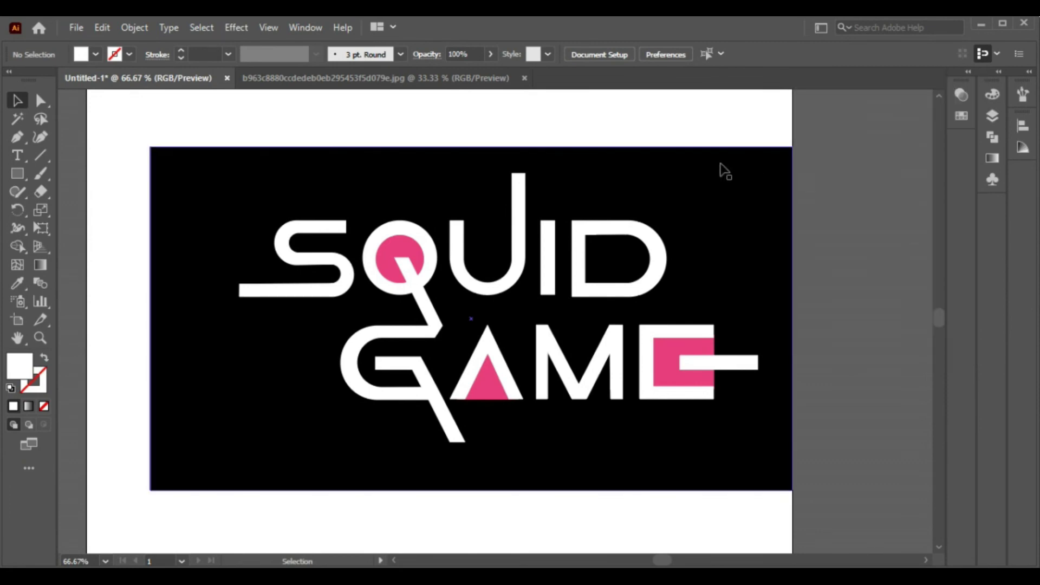
pyautogui.hotkey('ctrl', '-')
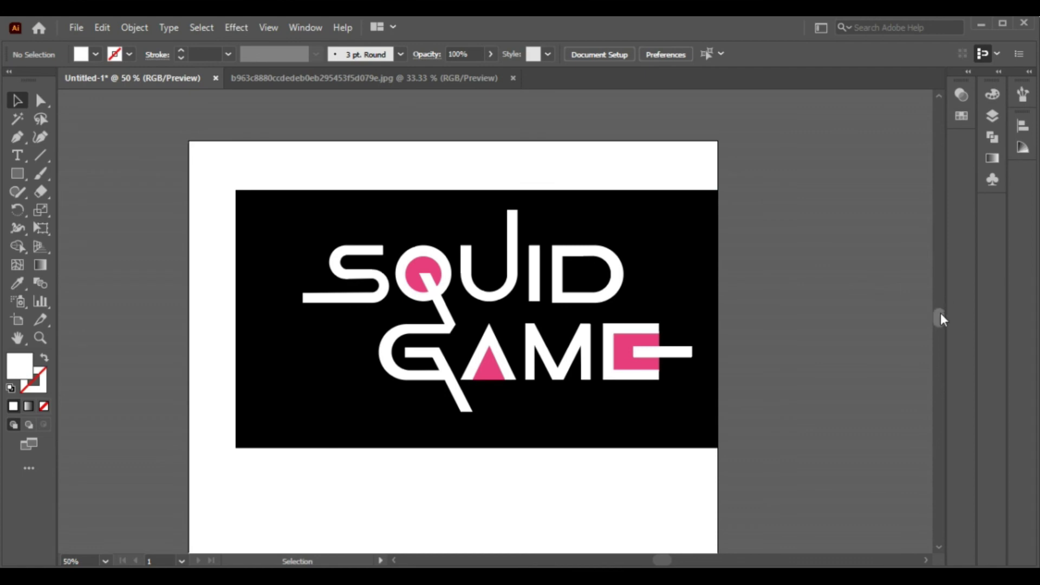
pyautogui.scroll(-2, 940, 319)
pyautogui.hotkey('ctrl', '-')
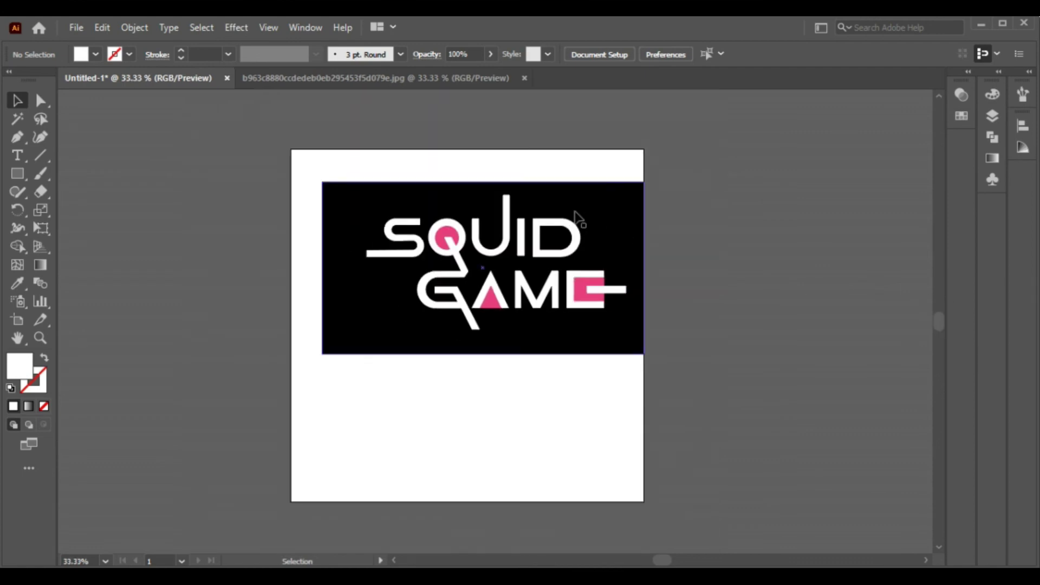
# Stretch the black rectangle to the artboard's left, bottom and top edges
pyautogui.click(614, 224)
pyautogui.moveTo(316, 268); pyautogui.dragTo(291, 268)
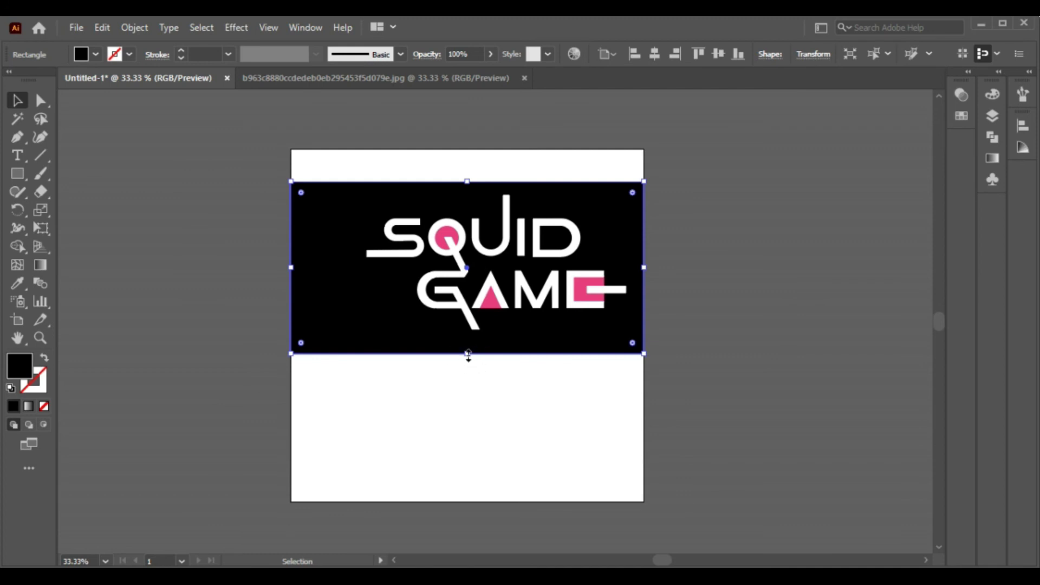
pyautogui.moveTo(468, 355); pyautogui.dragTo(467, 502)
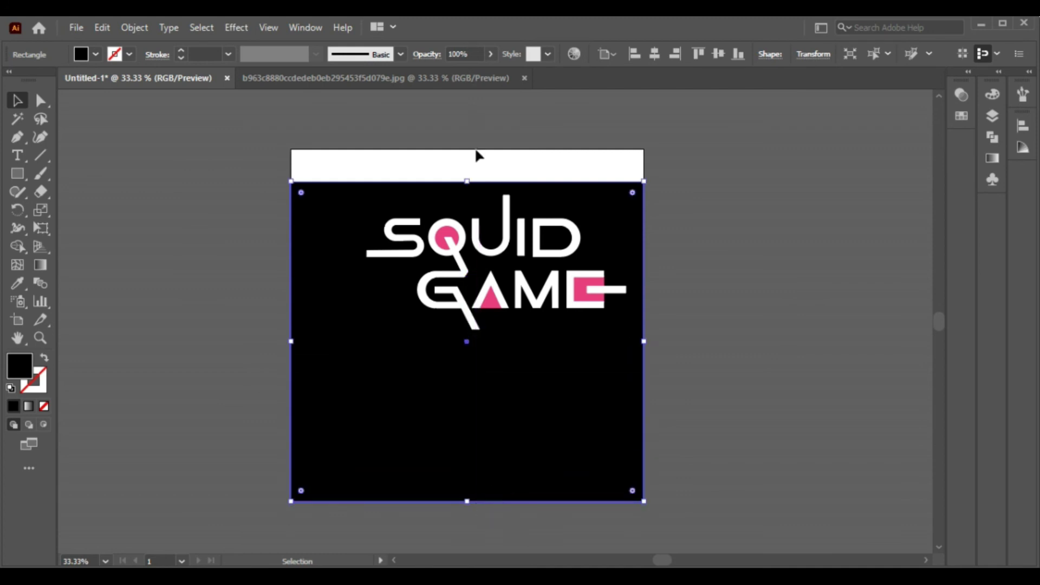
pyautogui.moveTo(468, 181); pyautogui.dragTo(468, 149)
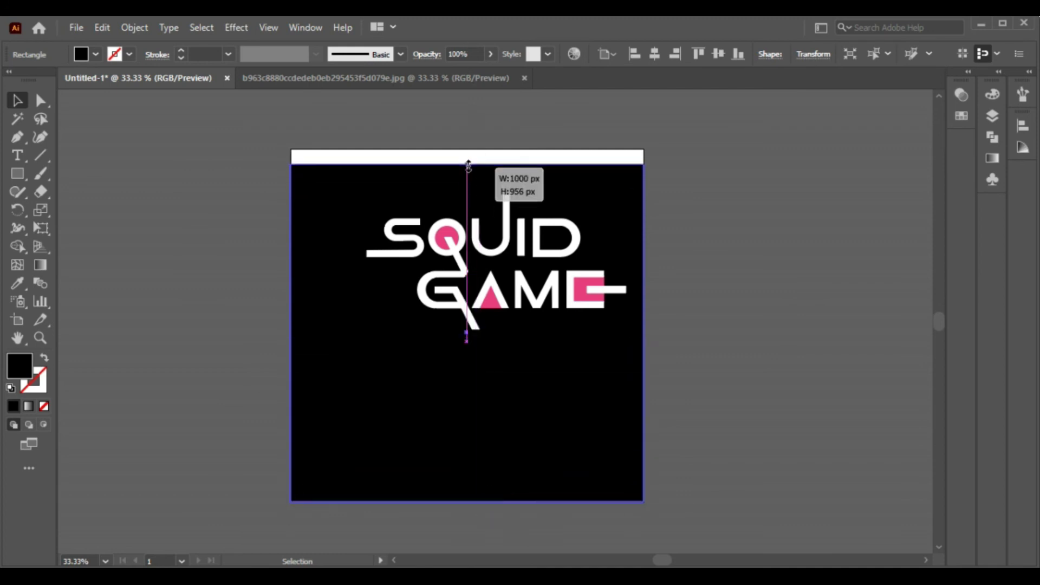
# Lock the black background rectangle with Ctrl+2
pyautogui.click(672, 154)
pyautogui.hotkey('ctrl', 'a')
pyautogui.click(734, 369)
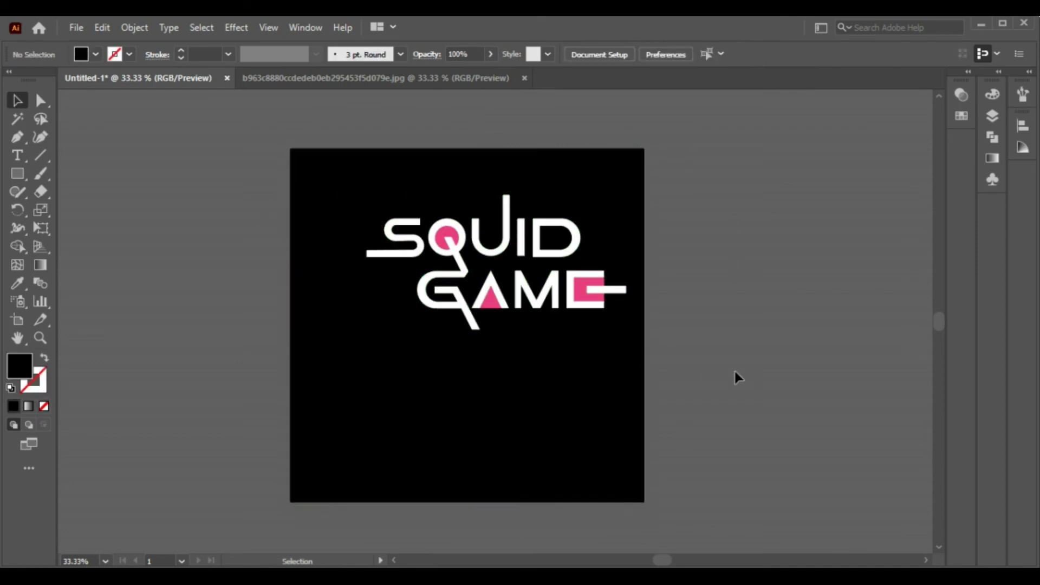
pyautogui.click(522, 386)
pyautogui.hotkey('ctrl', '2')
# Group the SQUID GAME lettering and scale it up from a corner handle
pyautogui.moveTo(337, 194); pyautogui.dragTo(667, 325)
pyautogui.rightClick(511, 240)
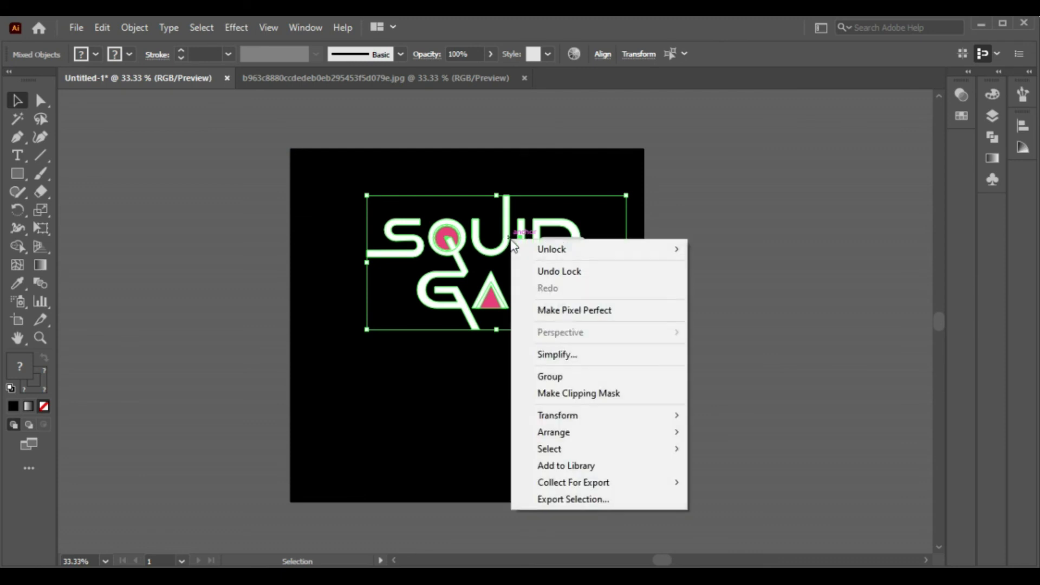
pyautogui.click(578, 378)
pyautogui.moveTo(498, 298); pyautogui.dragTo(477, 328)
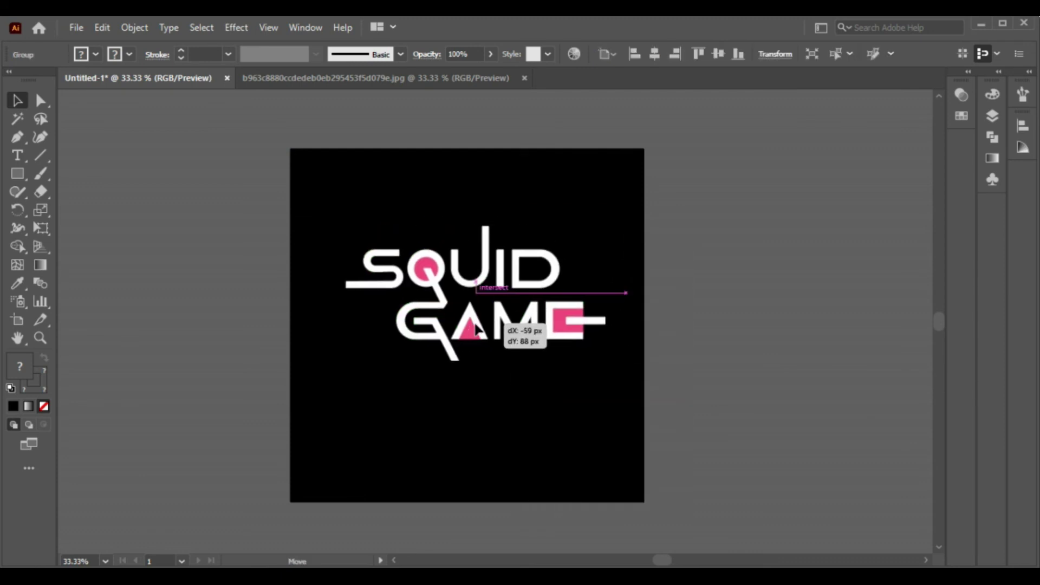
pyautogui.moveTo(605, 360); pyautogui.dragTo(635, 377)
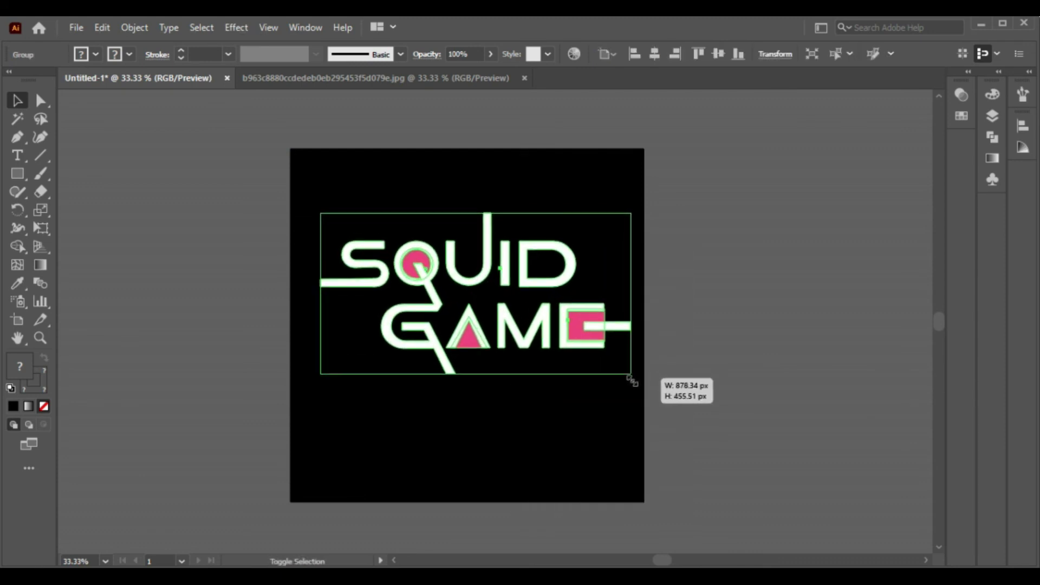
pyautogui.click(685, 327)
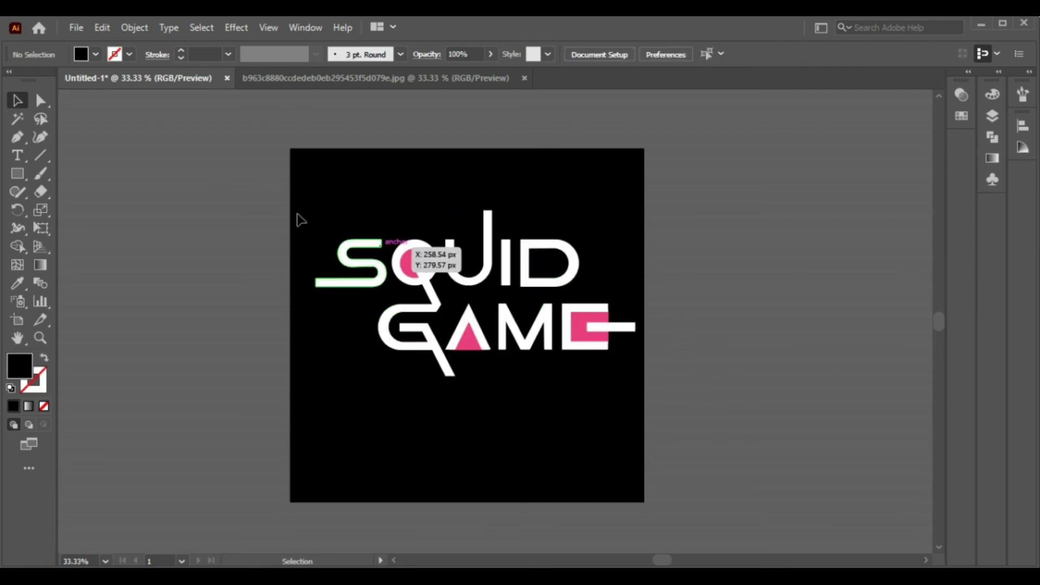
# Centre the lettering group horizontally and vertically on the artboard
pyautogui.moveTo(297, 218); pyautogui.dragTo(774, 402)
pyautogui.click(654, 53)
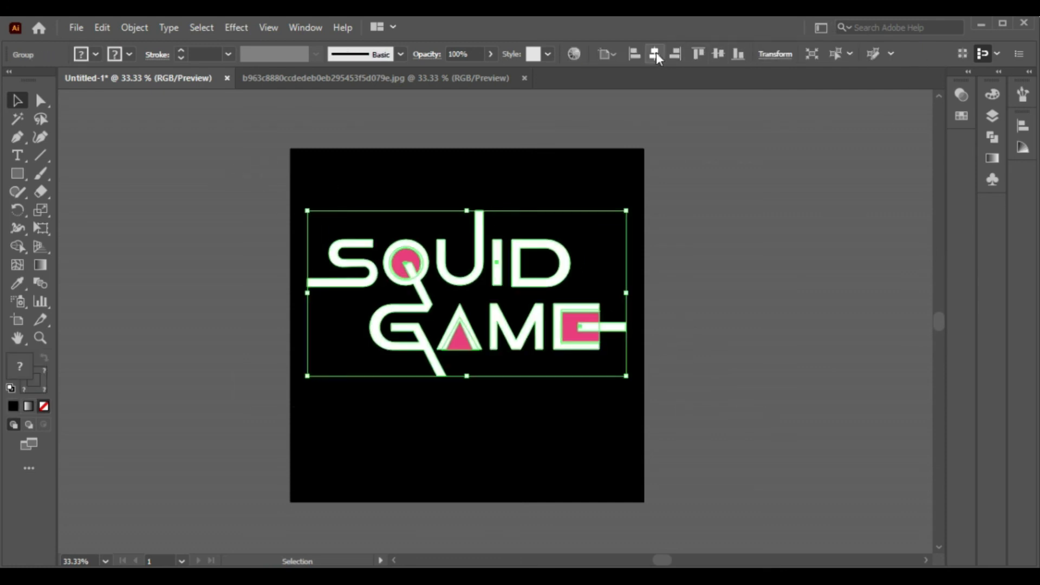
pyautogui.click(719, 54)
pyautogui.click(739, 94)
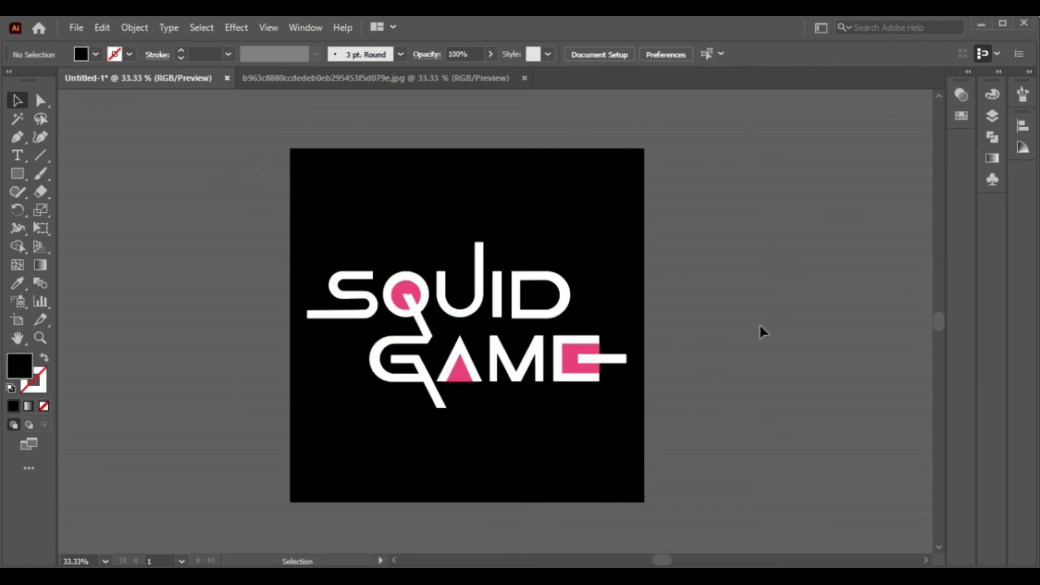